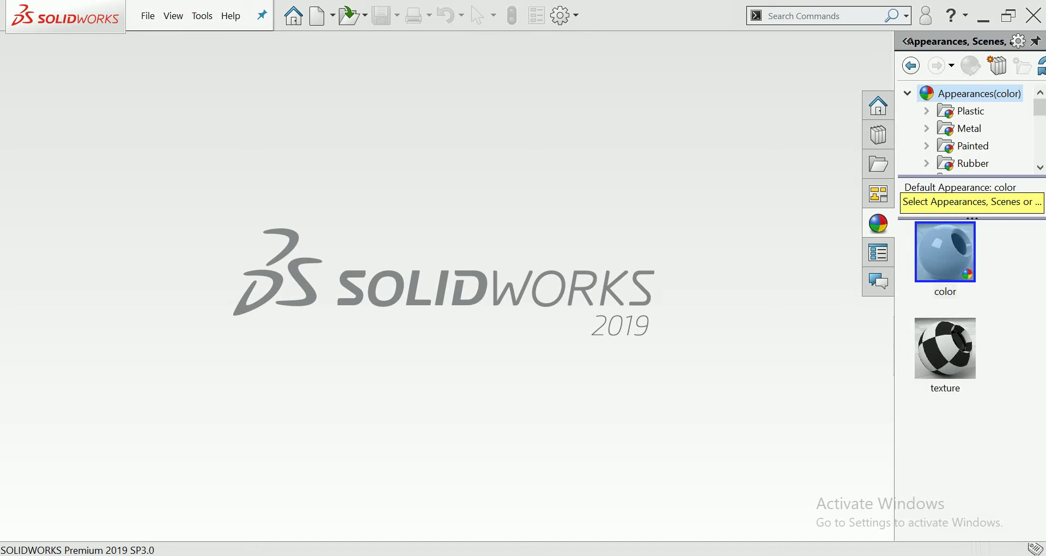
Create a new part document and begin a sketch on its Top Plane
{"action": "left_click", "coordinate": [317, 15]}
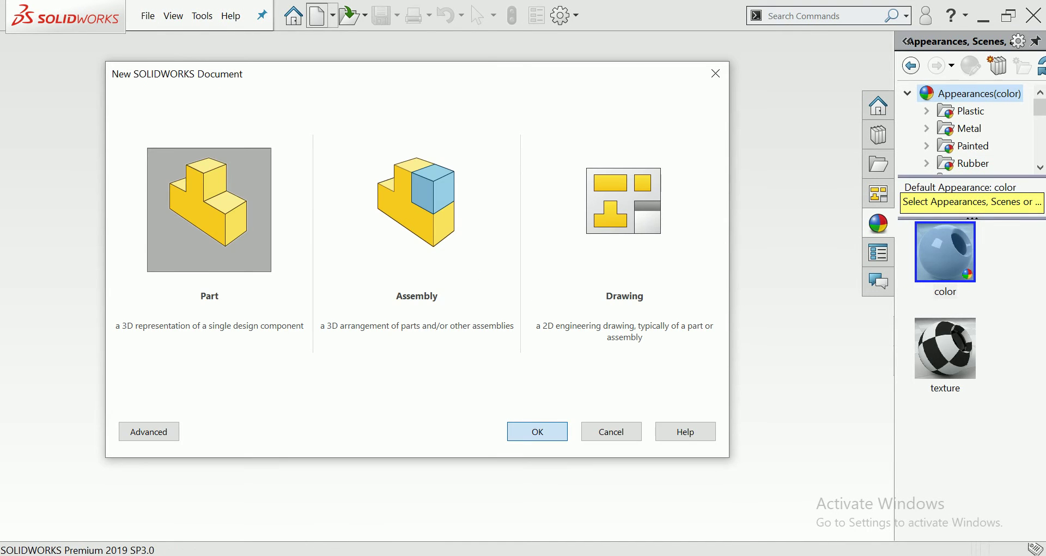
{"action": "left_click", "coordinate": [537, 431]}
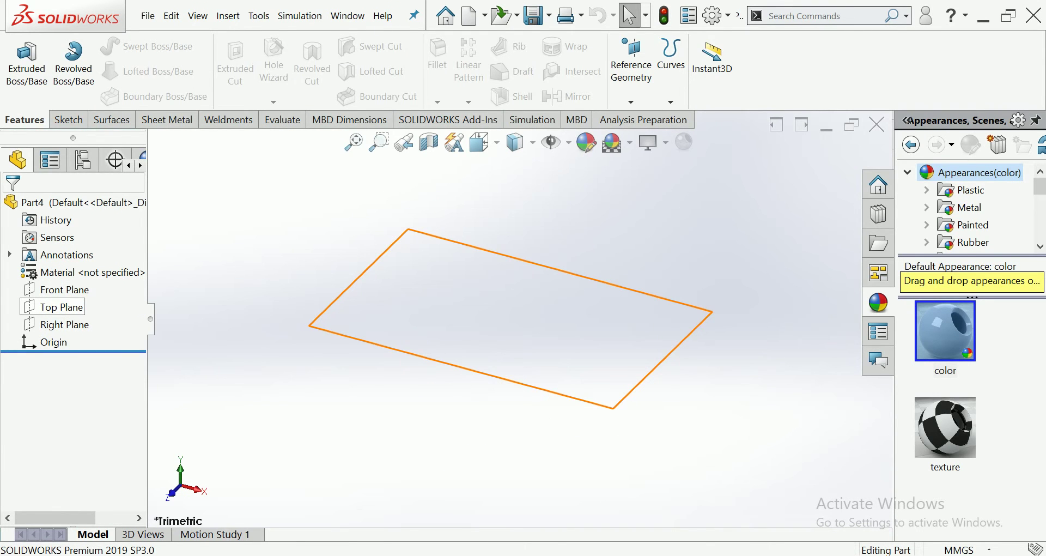
{"action": "left_click", "coordinate": [60, 307]}
{"action": "left_click", "coordinate": [96, 281]}
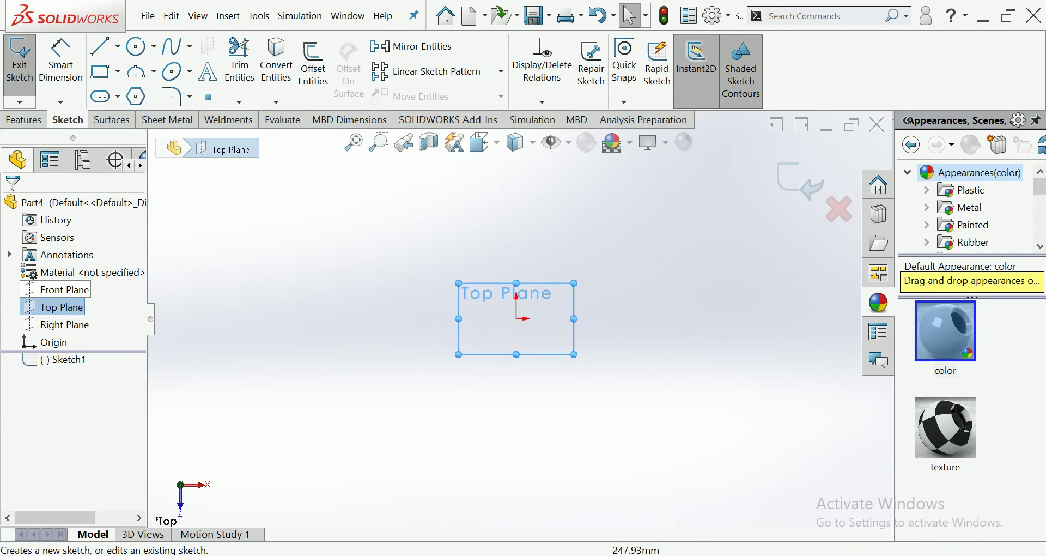
Draw a circle centred on the origin
{"action": "key", "text": "Escape"}
{"action": "left_click", "coordinate": [136, 46]}
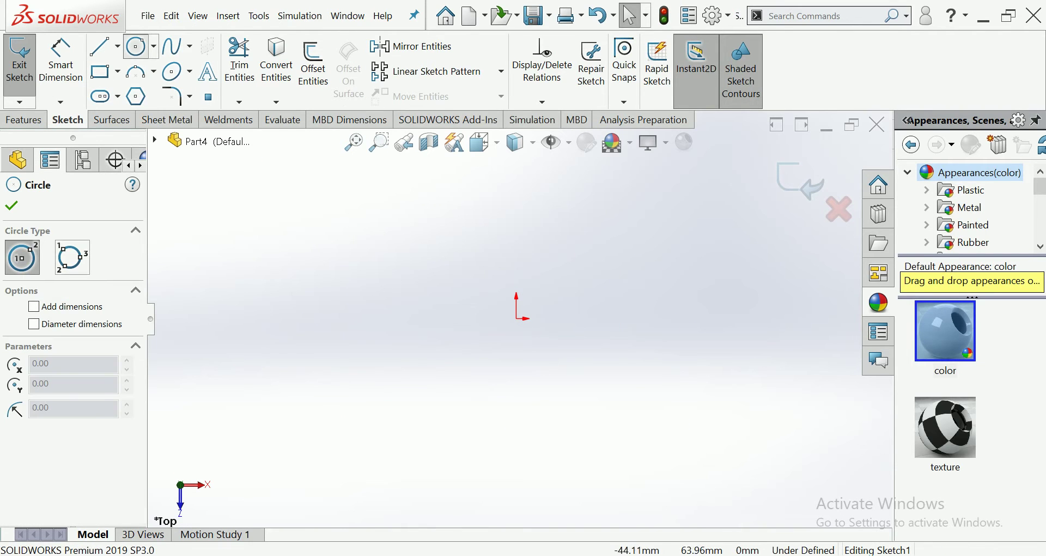
{"action": "left_click", "coordinate": [517, 319]}
{"action": "left_click", "coordinate": [489, 292]}
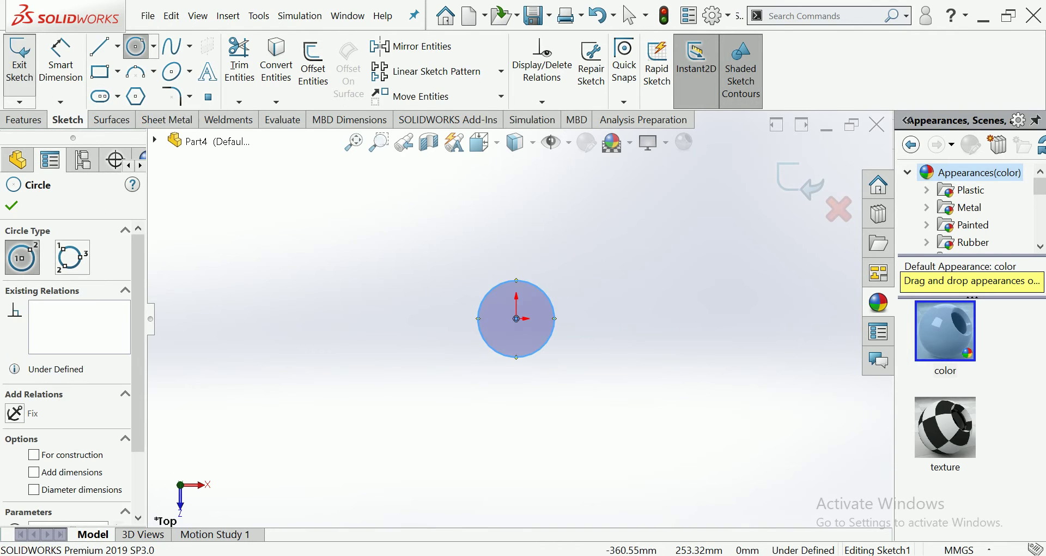
Dimension the circle's diameter to 76 mm
{"action": "left_click", "coordinate": [61, 60]}
{"action": "left_click", "coordinate": [478, 321]}
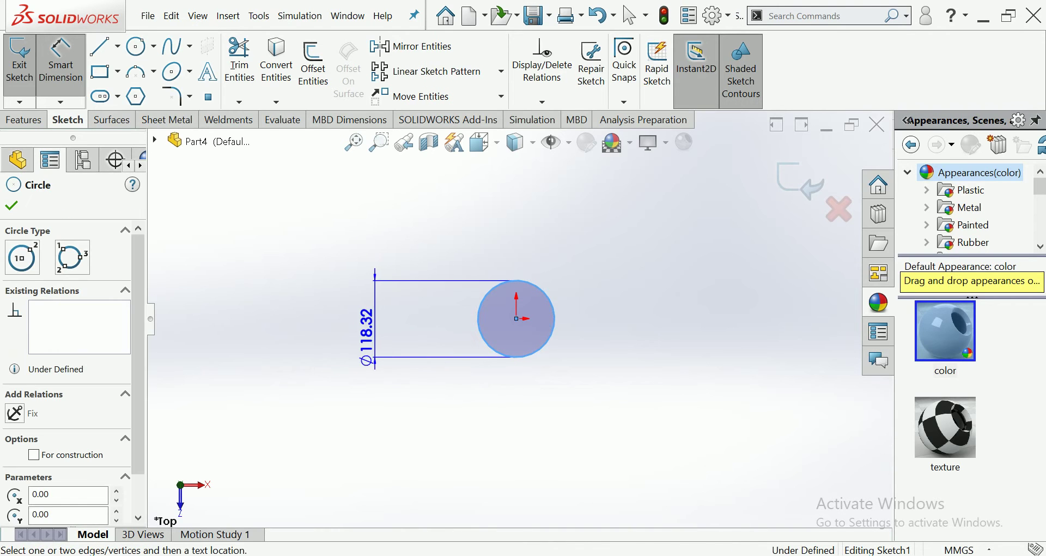
{"action": "left_click", "coordinate": [360, 376]}
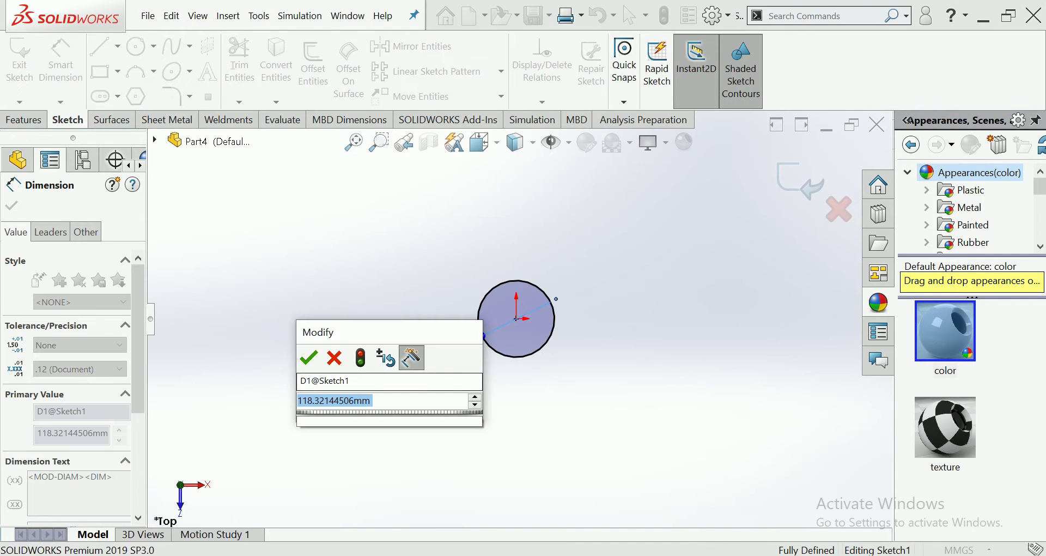
{"action": "type", "text": "76"}
{"action": "key", "text": "Return"}
{"action": "key", "text": "Escape"}
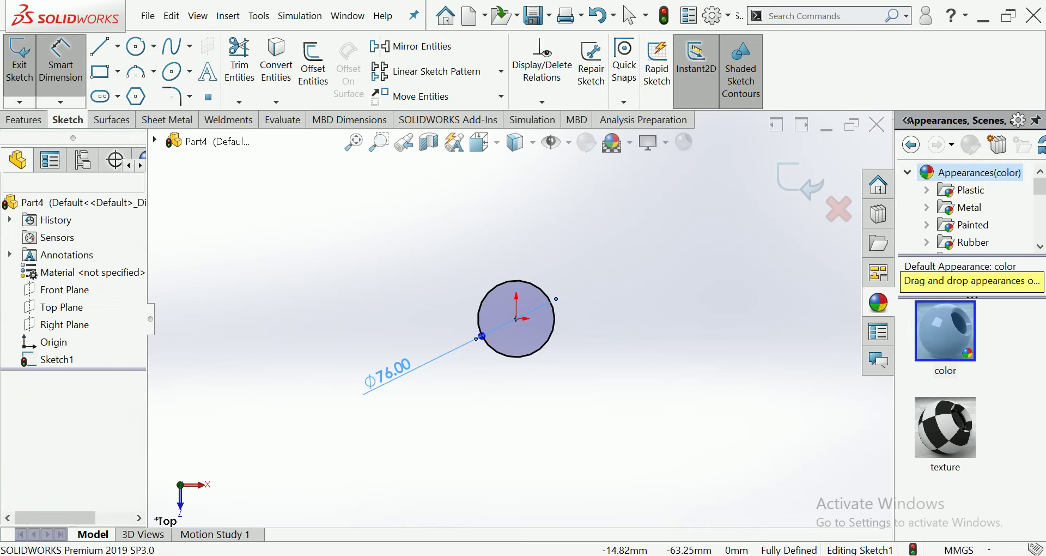
{"action": "scroll", "coordinate": [477, 299], "scroll_direction": "up", "scroll_amount": 2}
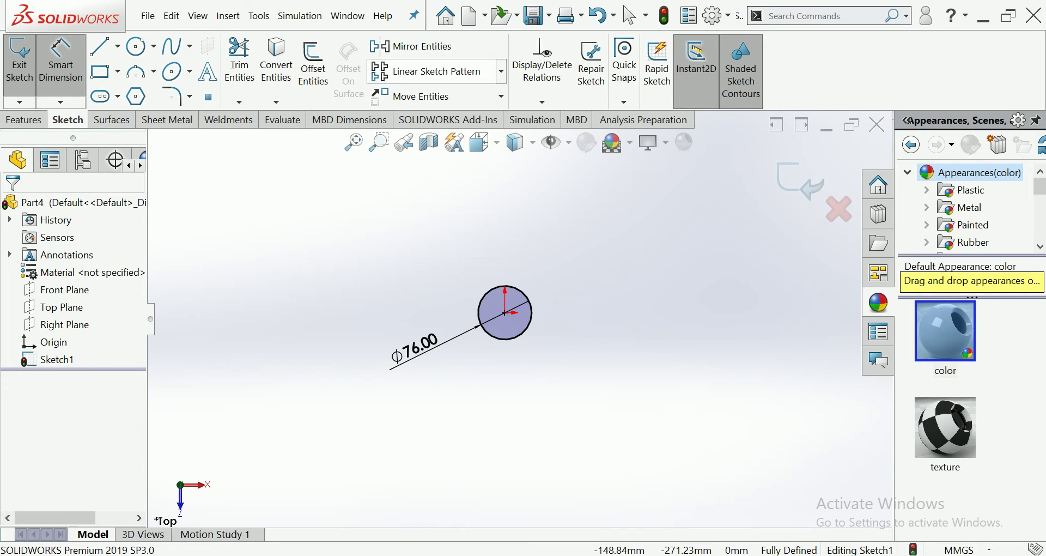
{"action": "left_click", "coordinate": [313, 61]}
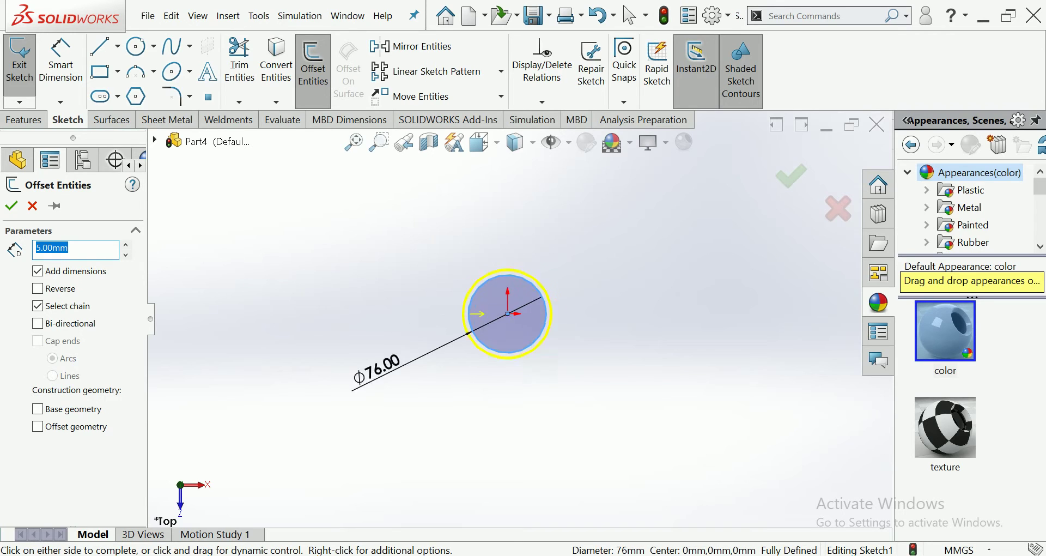
Offset the 76 mm circle by 4 mm to form a thin ring outline
{"action": "scroll", "coordinate": [502, 309], "scroll_direction": "down", "scroll_amount": 5}
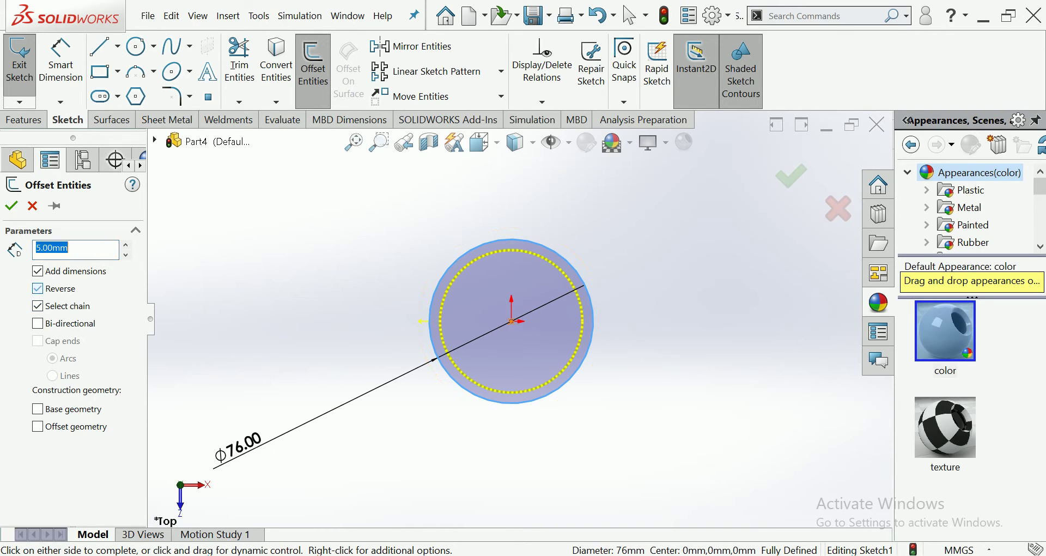
{"action": "key", "text": "Return"}
{"action": "double_click", "coordinate": [504, 392]}
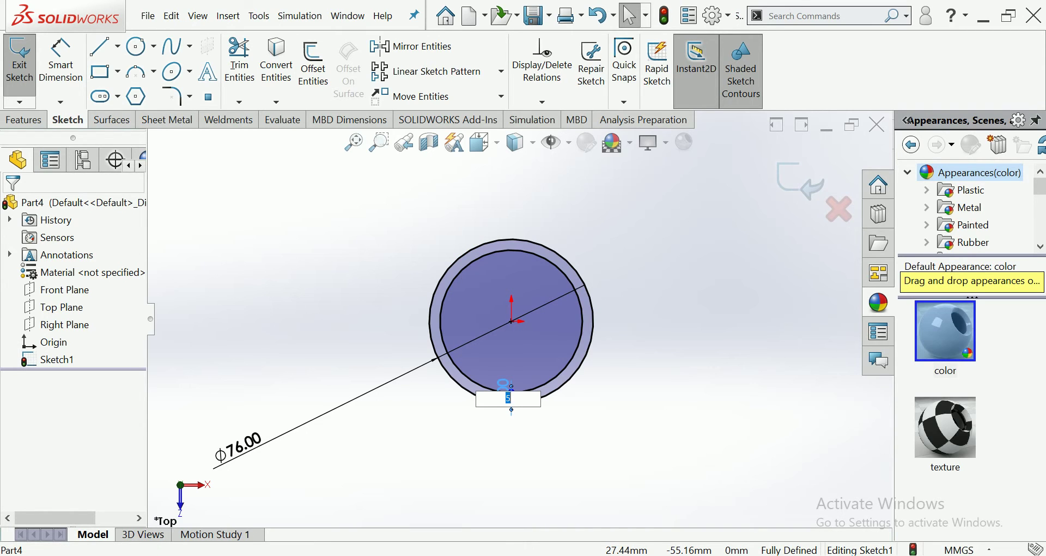
{"action": "type", "text": "4"}
{"action": "key", "text": "Return"}
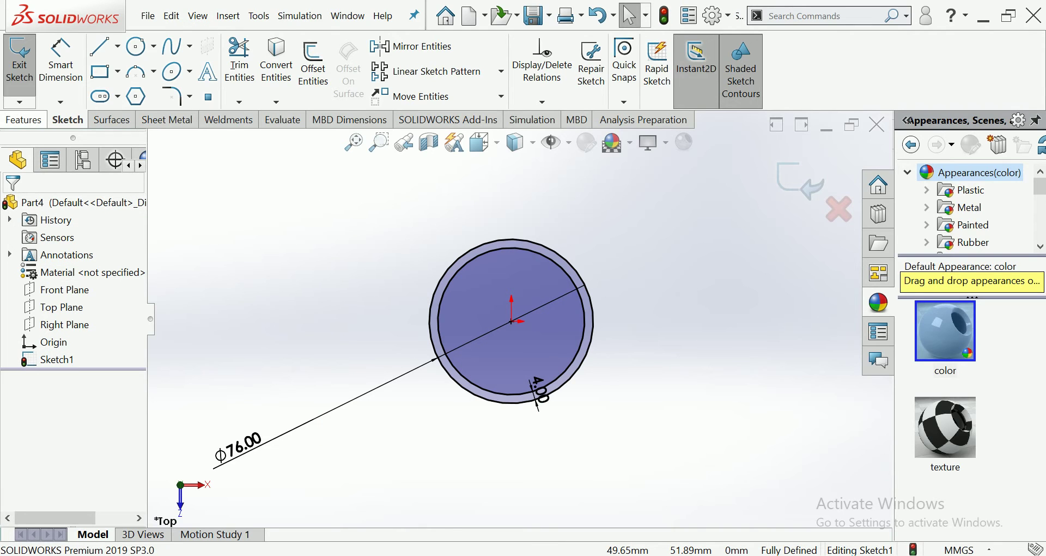
{"action": "left_click", "coordinate": [24, 119]}
{"action": "left_click", "coordinate": [26, 63]}
Extrude the ring sketch 2000 mm into a tall hollow pole
{"action": "scroll", "coordinate": [531, 316], "scroll_direction": "up", "scroll_amount": 5}
{"action": "scroll", "coordinate": [531, 316], "scroll_direction": "up", "scroll_amount": 3}
{"action": "left_click_drag", "start_coordinate": [537, 310], "coordinate": [537, 179]}
{"action": "scroll", "coordinate": [531, 316], "scroll_direction": "up", "scroll_amount": 3}
{"action": "left_click_drag", "start_coordinate": [509, 294], "coordinate": [521, 226]}
{"action": "scroll", "coordinate": [539, 212], "scroll_direction": "down", "scroll_amount": 3}
{"action": "scroll", "coordinate": [539, 212], "scroll_direction": "down", "scroll_amount": 2}
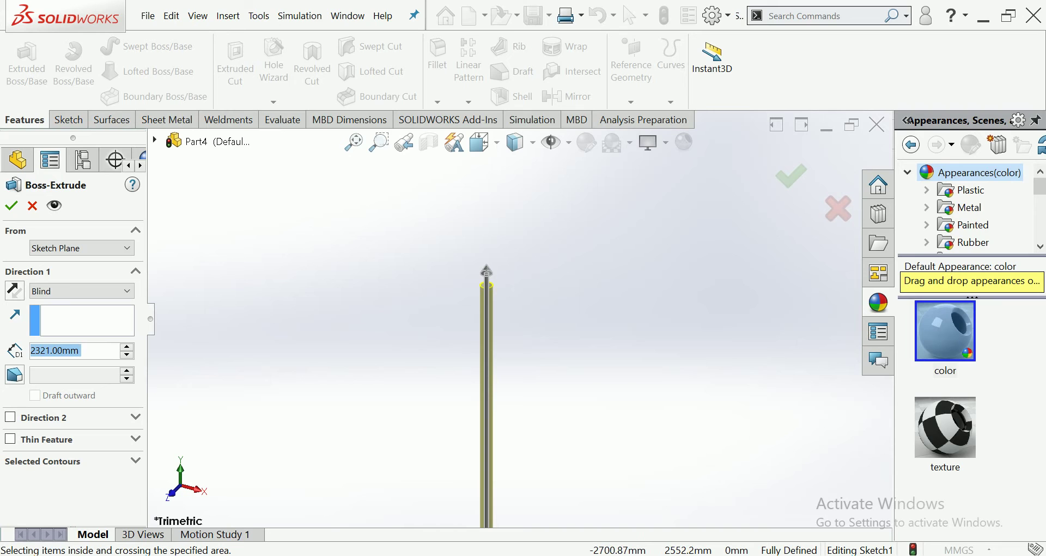
{"action": "type", "text": "2000"}
{"action": "key", "text": "Return"}
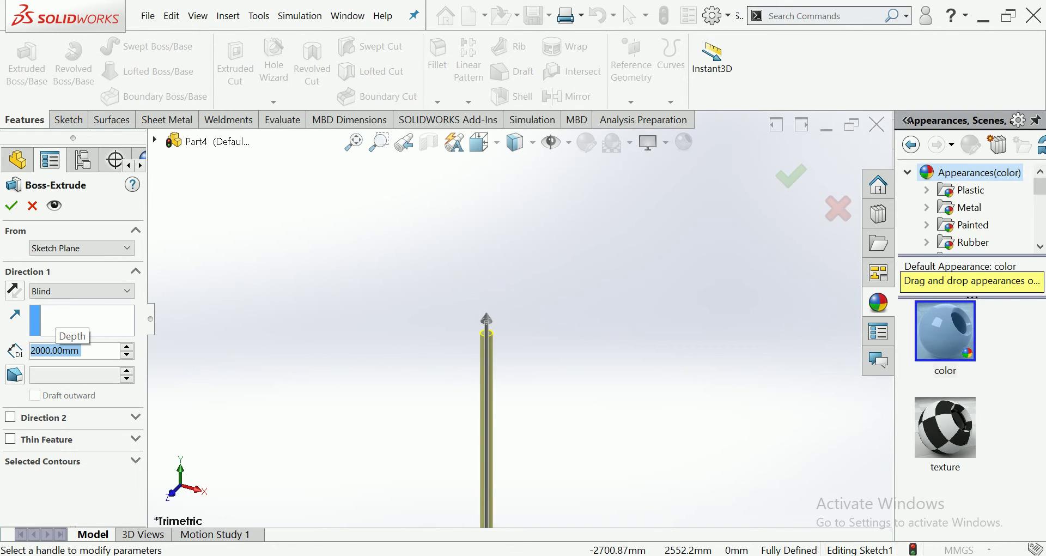
{"action": "left_click", "coordinate": [11, 205]}
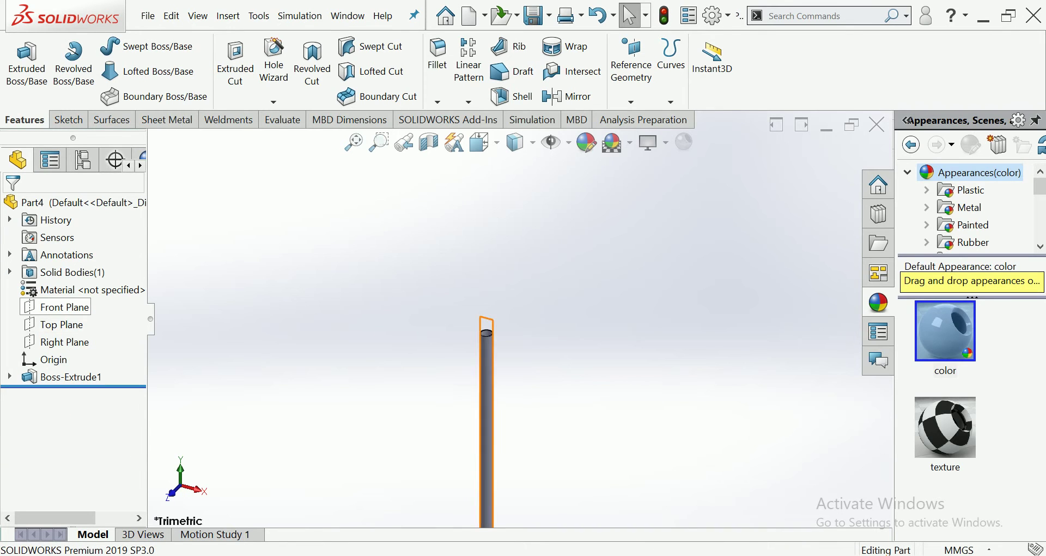
Start a sketch on the Front Plane and view it from the front
{"action": "left_click", "coordinate": [65, 307]}
{"action": "left_click", "coordinate": [76, 284]}
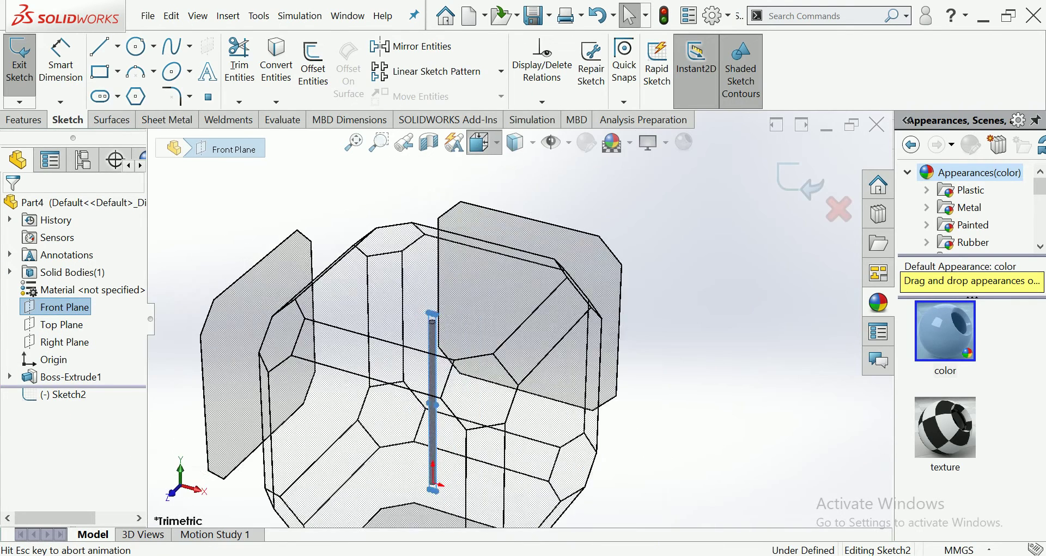
{"action": "left_click", "coordinate": [484, 142]}
{"action": "left_click", "coordinate": [571, 168]}
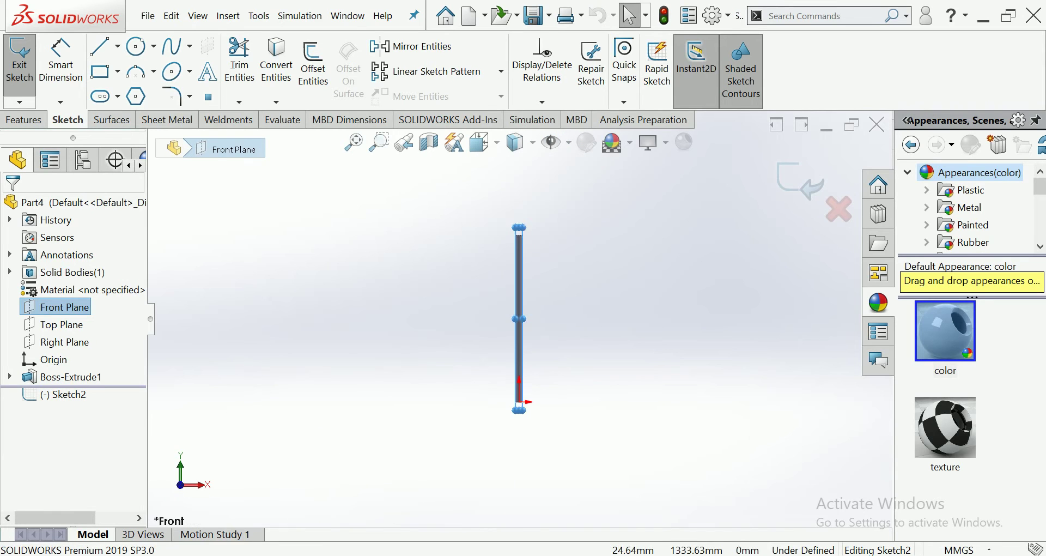
{"action": "scroll", "coordinate": [558, 271], "scroll_direction": "down", "scroll_amount": 2}
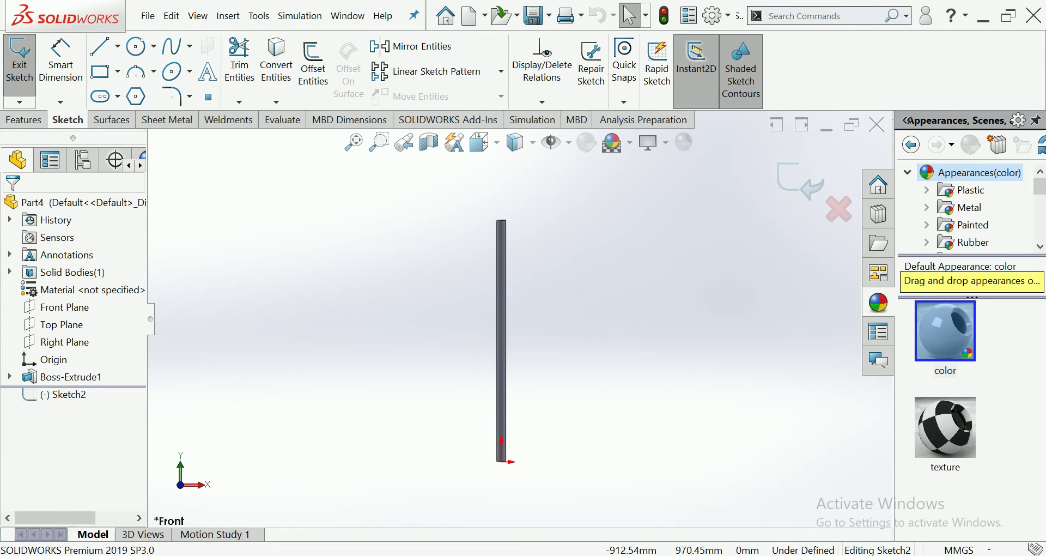
Draw a vertical centerline rising from the top of the pole
{"action": "left_click", "coordinate": [117, 46]}
{"action": "left_click", "coordinate": [134, 86]}
{"action": "scroll", "coordinate": [523, 267], "scroll_direction": "down", "scroll_amount": 2}
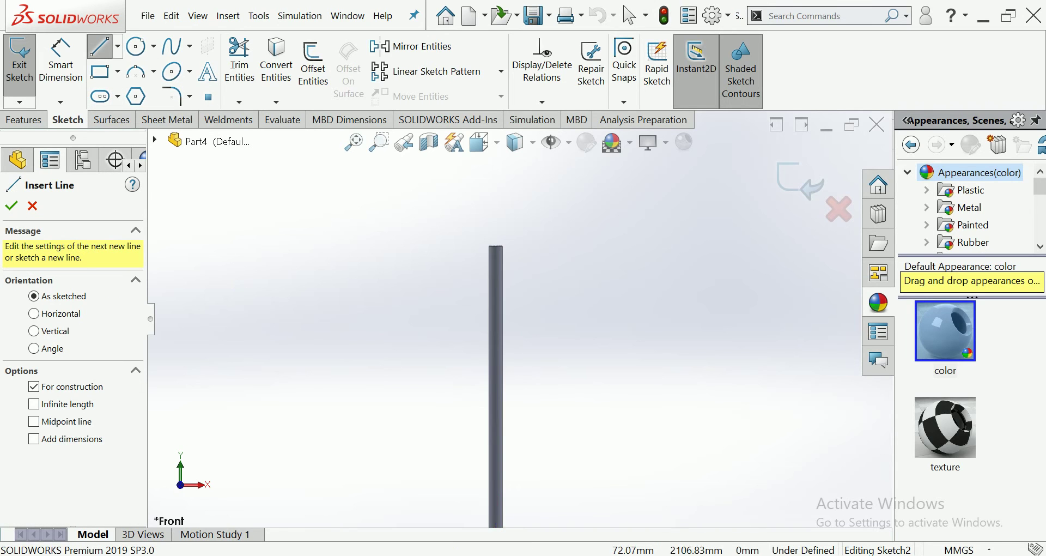
{"action": "left_click", "coordinate": [495, 246]}
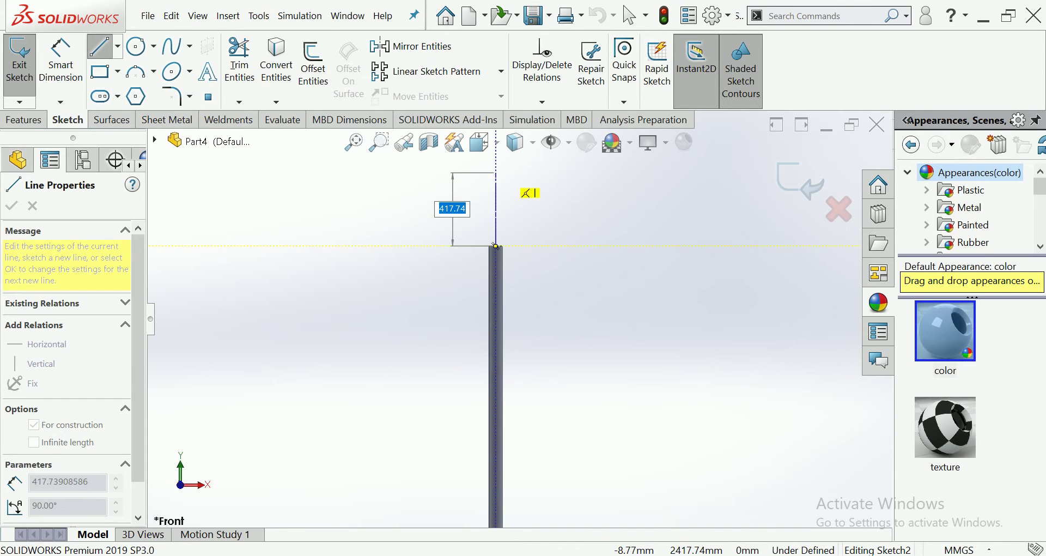
{"action": "left_click", "coordinate": [495, 169]}
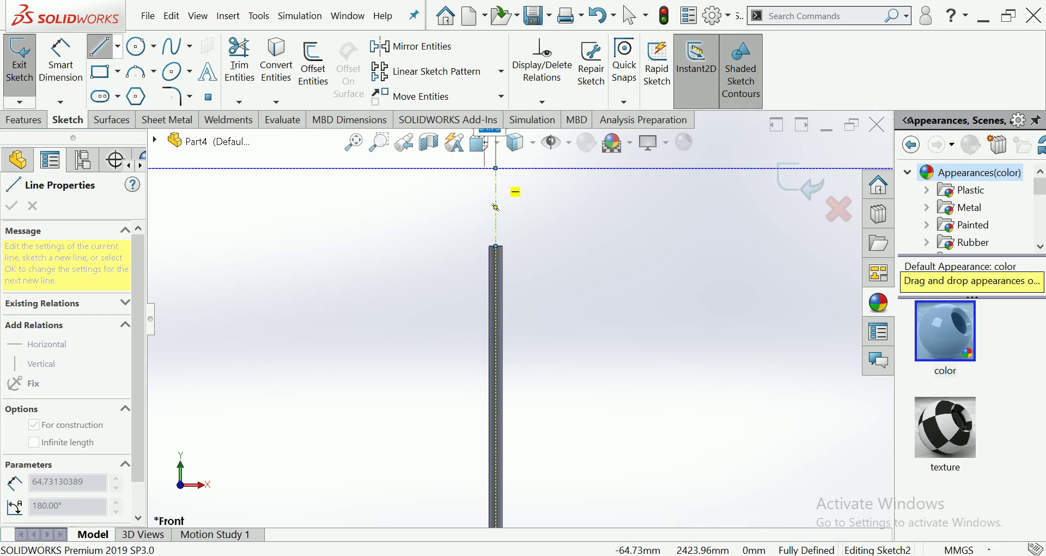
{"action": "key", "text": "Escape"}
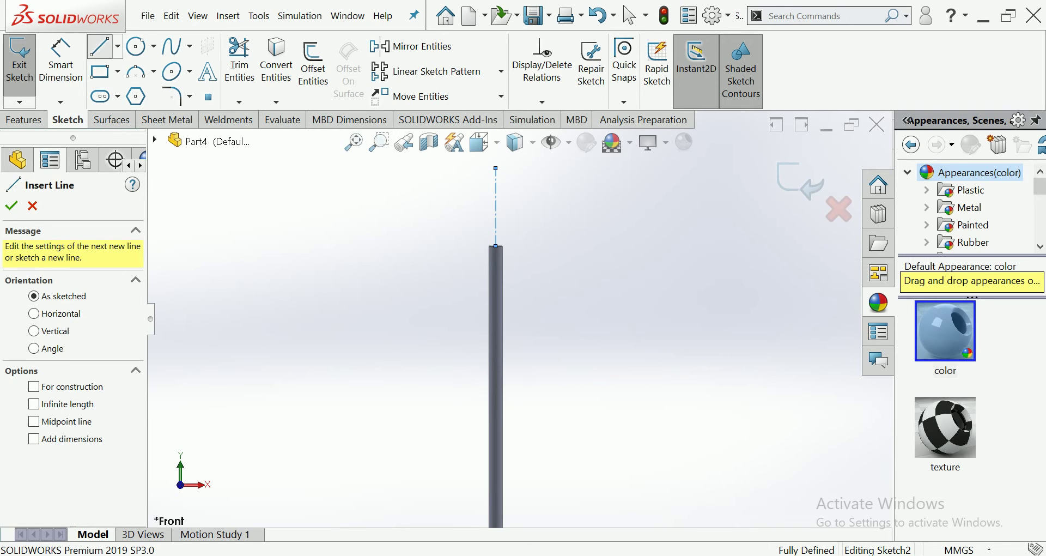
{"action": "key", "text": "Escape"}
Begin a line at the pole's top corner
{"action": "left_click", "coordinate": [101, 47]}
{"action": "scroll", "coordinate": [498, 246], "scroll_direction": "up", "scroll_amount": 5}
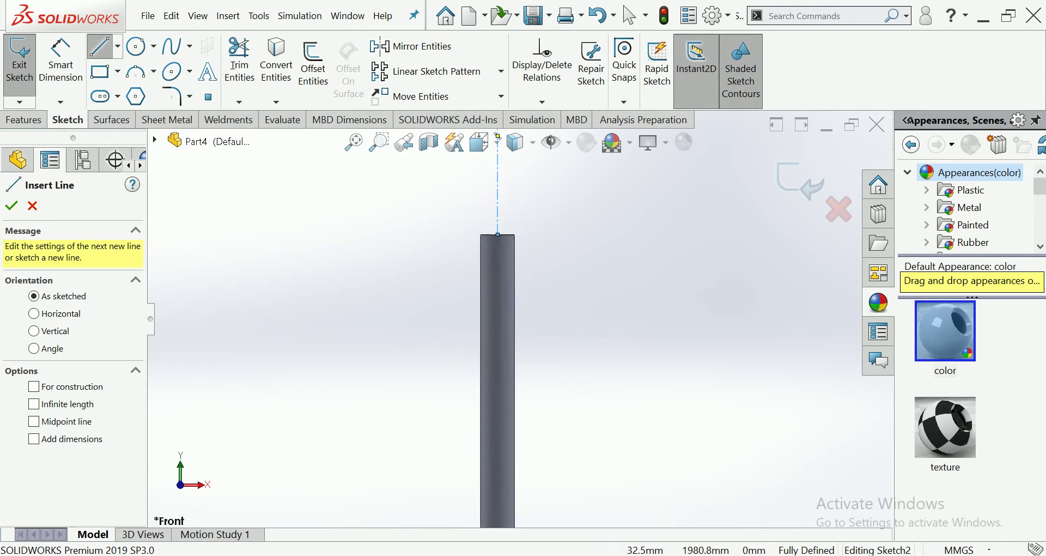
{"action": "left_click", "coordinate": [518, 246]}
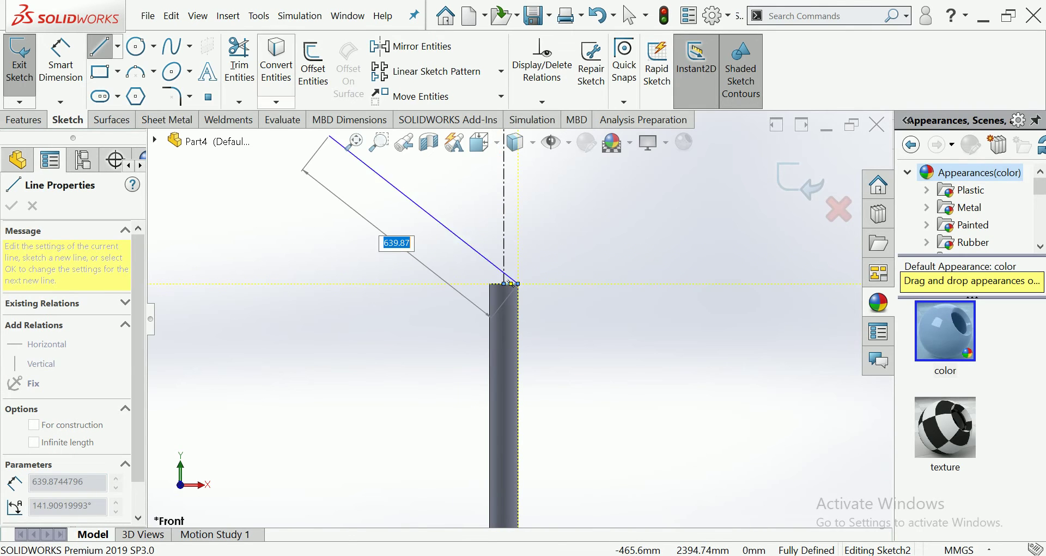
Draw the slanted top line from the centerline and the first small arc of the finial
{"action": "key", "text": "Escape"}
{"action": "left_click", "coordinate": [100, 46]}
{"action": "scroll", "coordinate": [543, 284], "scroll_direction": "down", "scroll_amount": 1}
{"action": "scroll", "coordinate": [542, 281], "scroll_direction": "down", "scroll_amount": 1}
{"action": "left_click", "coordinate": [509, 216]}
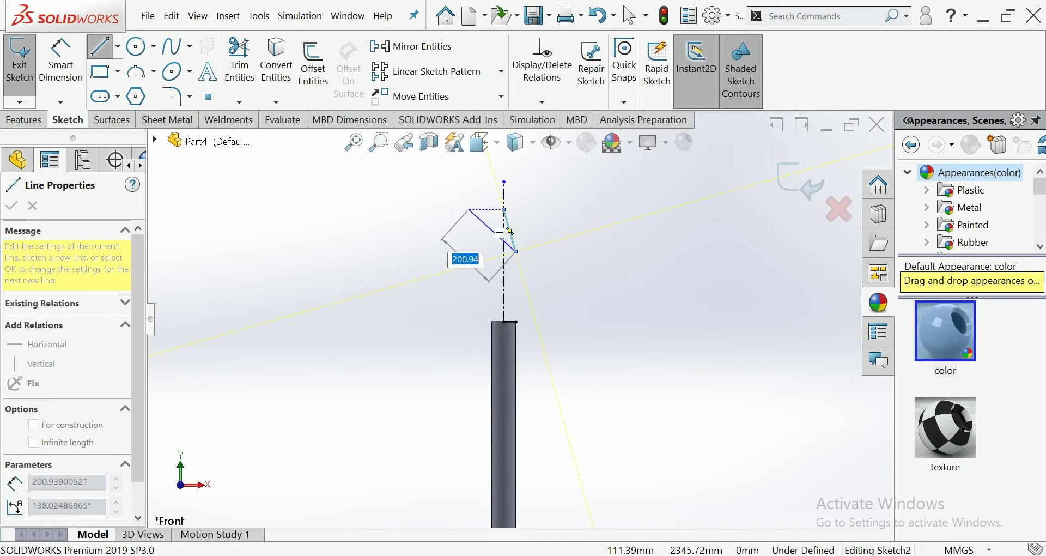
{"action": "scroll", "coordinate": [549, 249], "scroll_direction": "up", "scroll_amount": 2}
{"action": "key", "text": "a"}
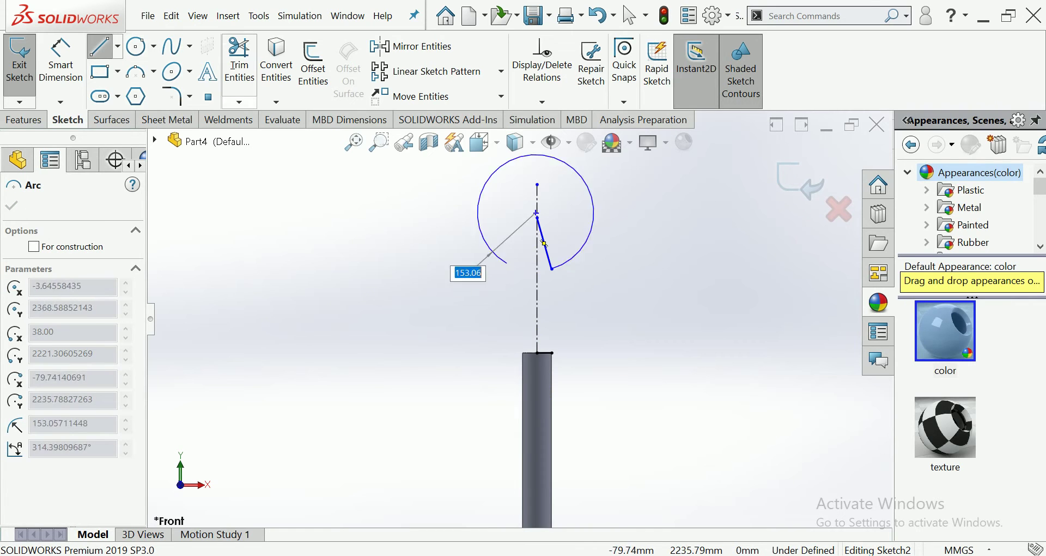
{"action": "scroll", "coordinate": [555, 276], "scroll_direction": "up", "scroll_amount": 1}
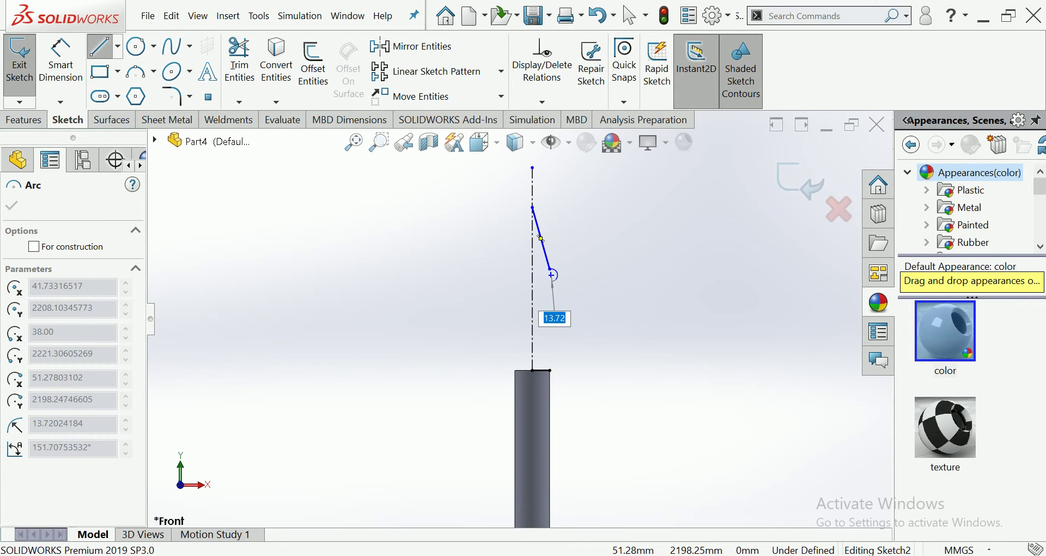
{"action": "left_click", "coordinate": [552, 275]}
Add a second small arc, a short line and a tangent arc ending at the pole top
{"action": "scroll", "coordinate": [583, 320], "scroll_direction": "up", "scroll_amount": 1}
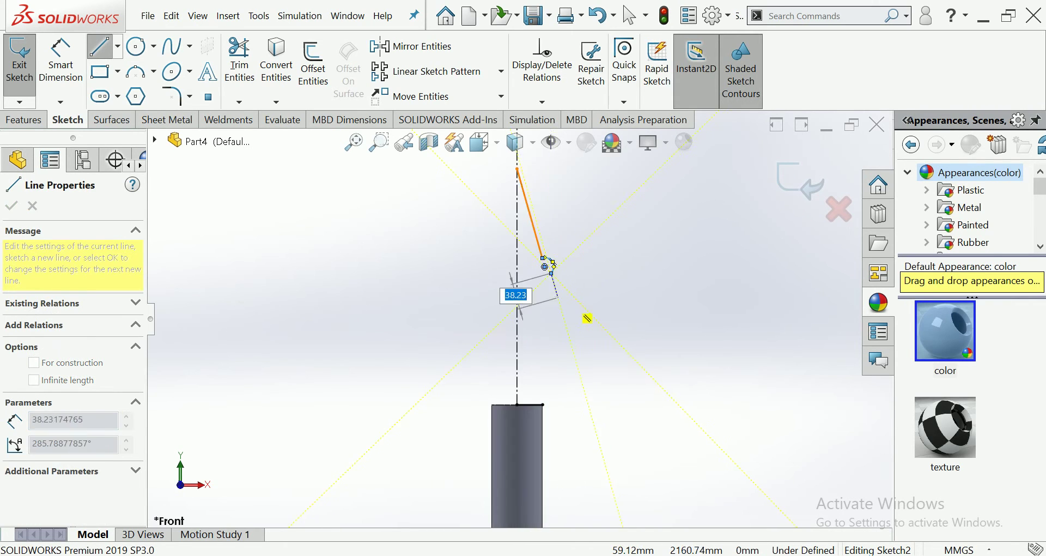
{"action": "left_click", "coordinate": [586, 316]}
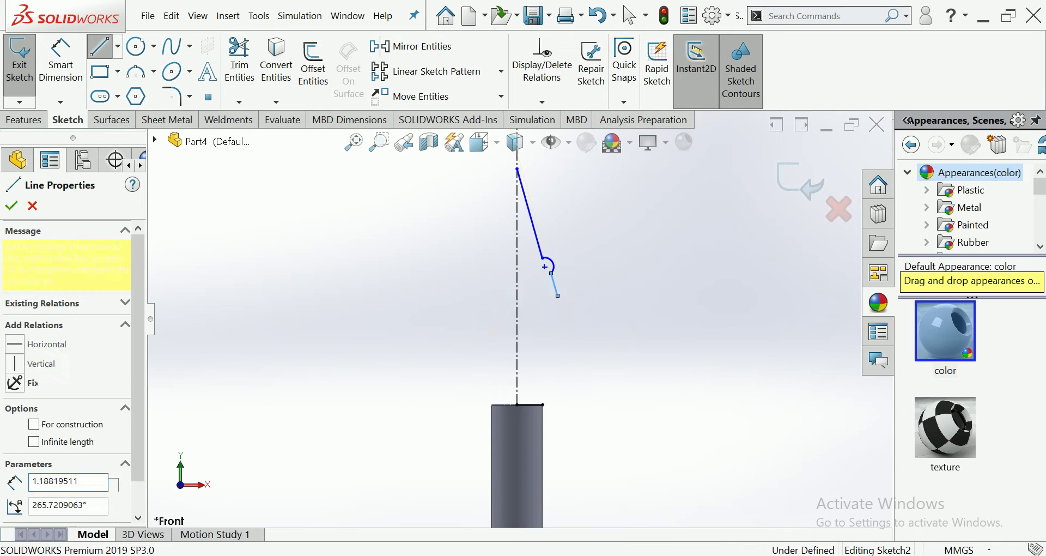
{"action": "key", "text": "a"}
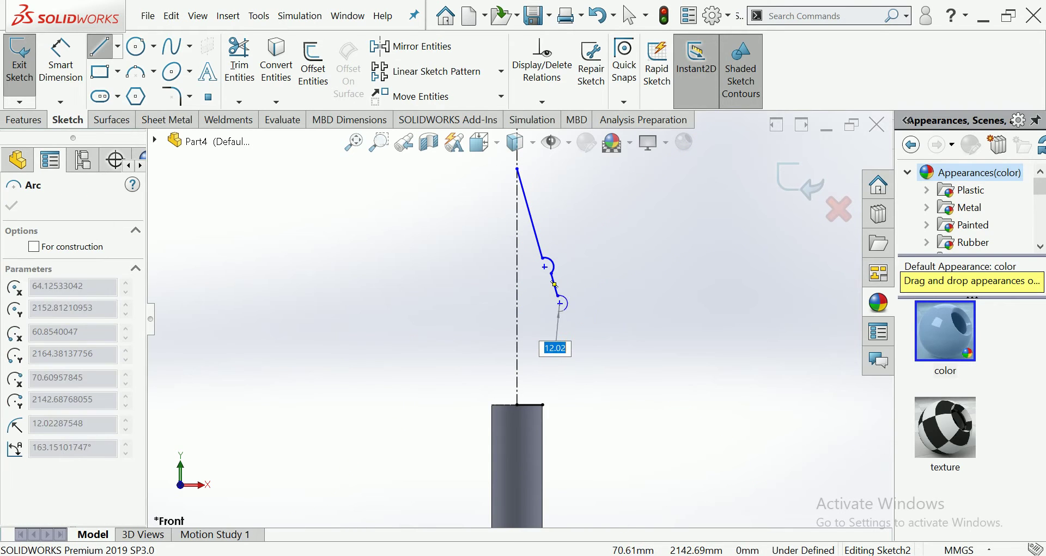
{"action": "left_click", "coordinate": [564, 322]}
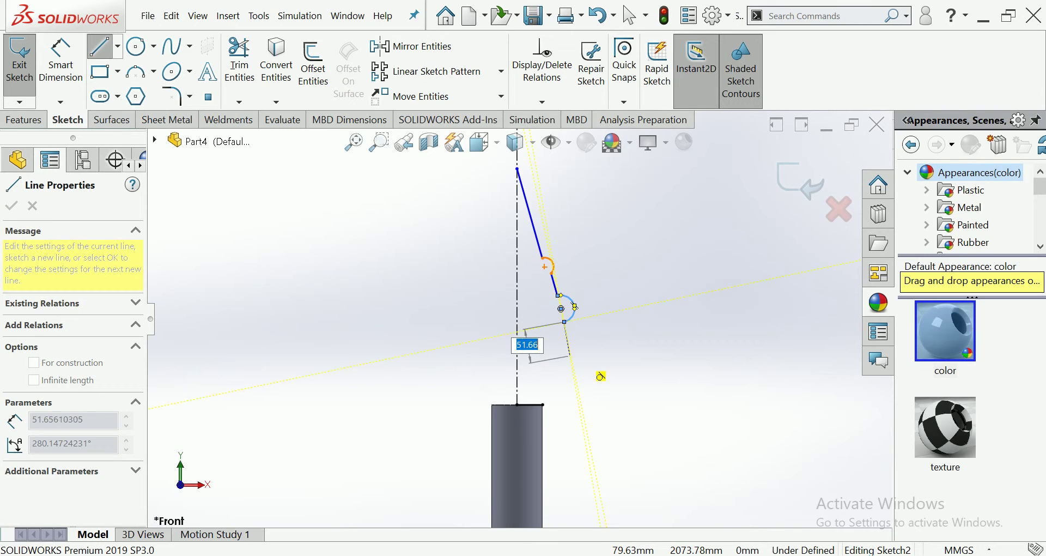
{"action": "left_click", "coordinate": [570, 356]}
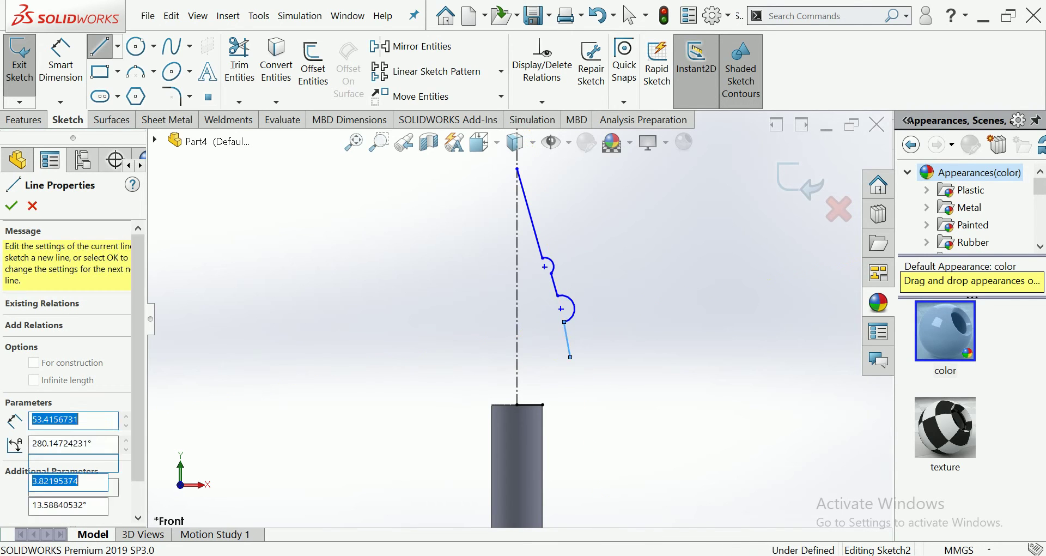
{"action": "key", "text": "a"}
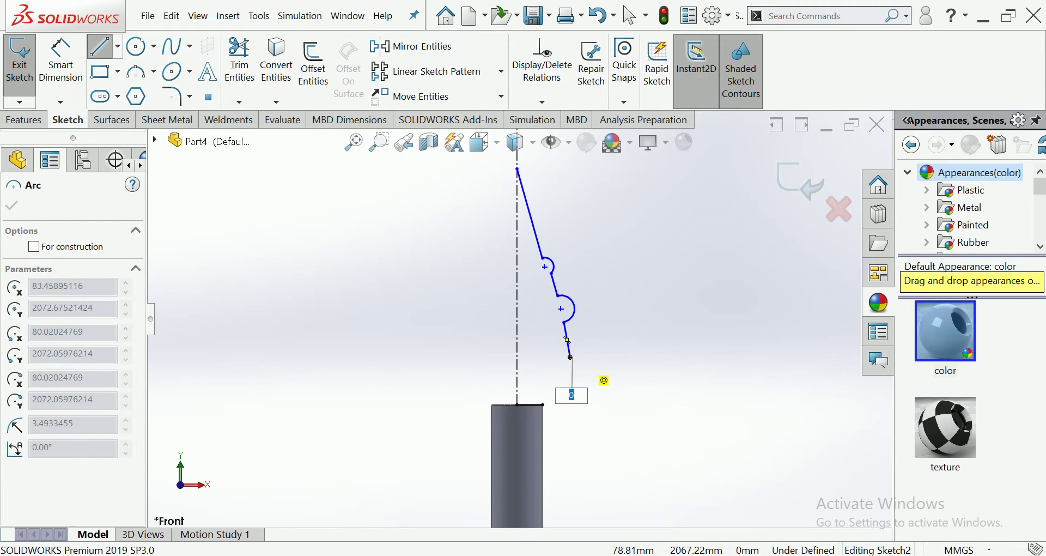
{"action": "left_click", "coordinate": [542, 404]}
{"action": "key", "text": "Escape"}
{"action": "key", "text": "Escape"}
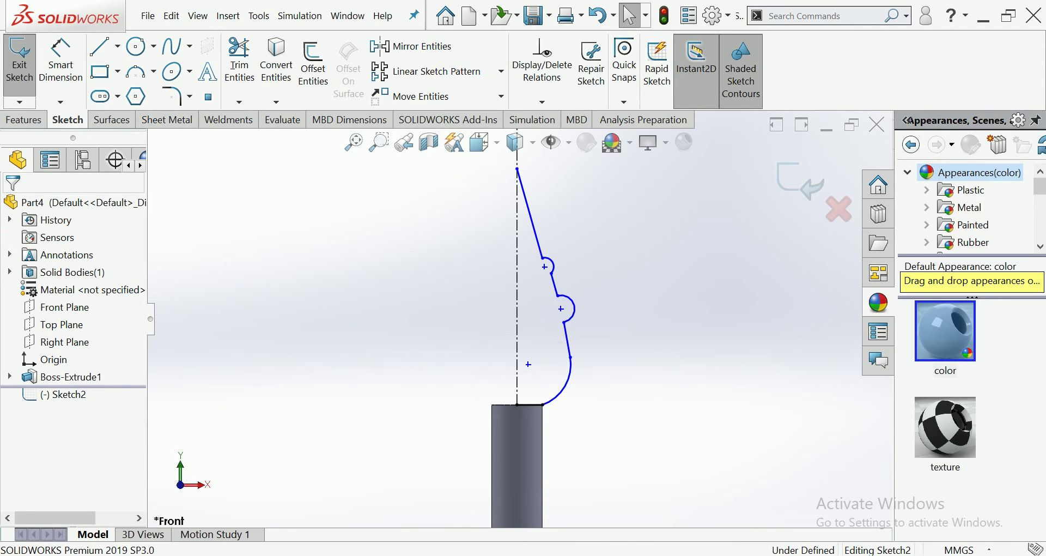
{"action": "mouse_move", "coordinate": [561, 388]}
{"action": "left_mouse_down"}
{"action": "mouse_move", "coordinate": [547, 375]}
{"action": "mouse_move", "coordinate": [570, 340]}
{"action": "left_mouse_up"}
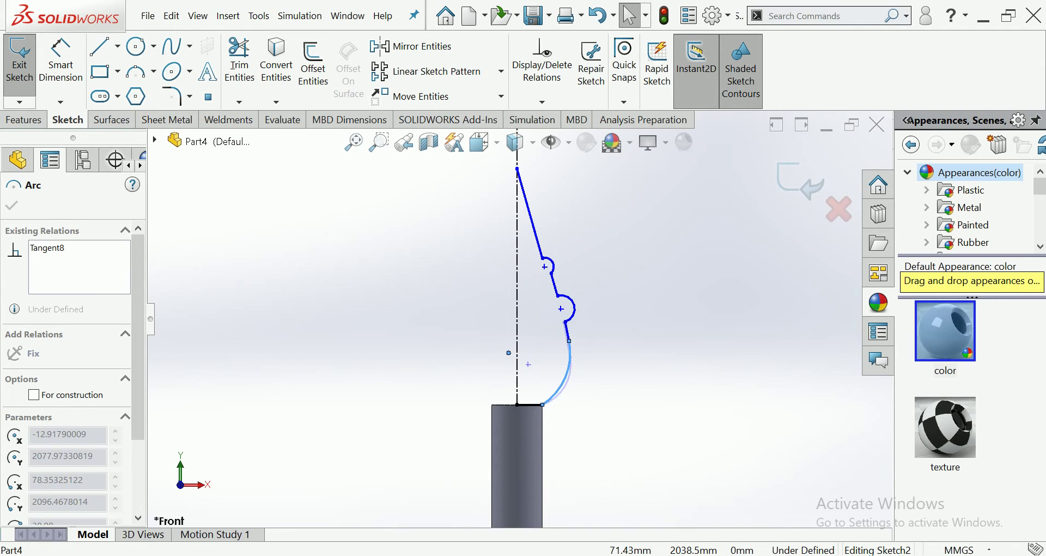
Shrink both bumps and lower the top point along the centreline
{"action": "key", "text": "Escape"}
{"action": "scroll", "coordinate": [579, 279], "scroll_direction": "down", "scroll_amount": 3}
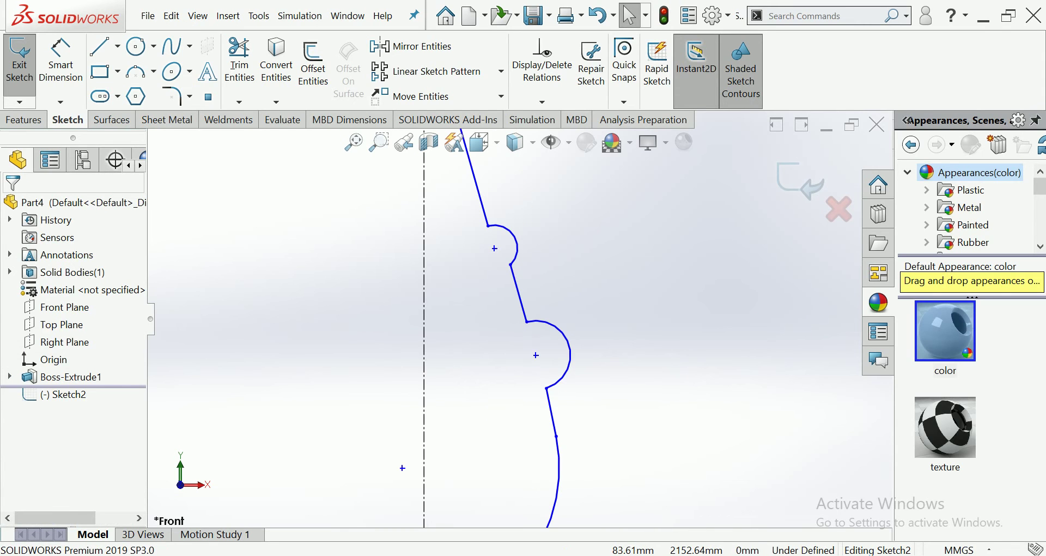
{"action": "left_click_drag", "start_coordinate": [570, 357], "coordinate": [558, 353]}
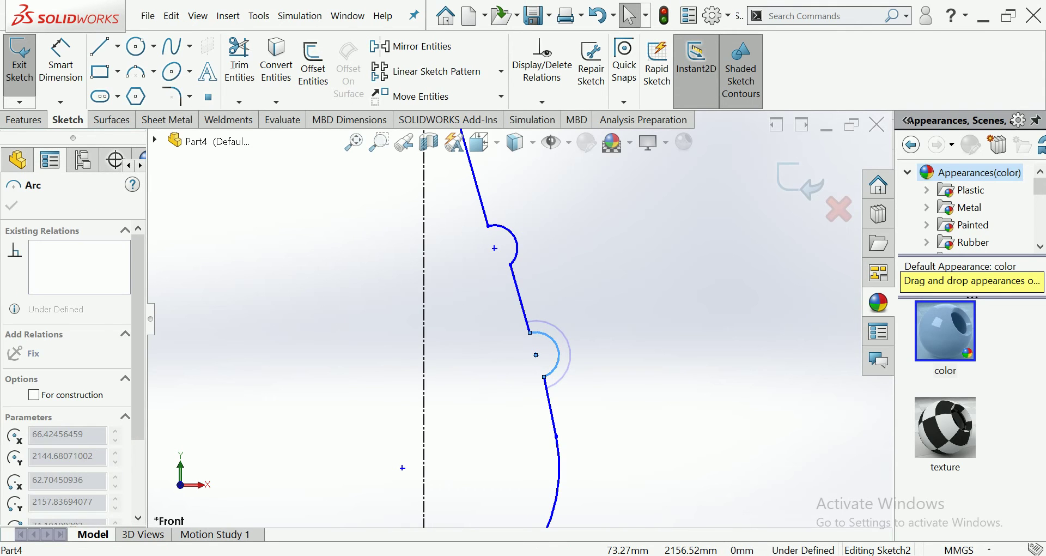
{"action": "key", "text": "Escape"}
{"action": "left_click", "coordinate": [516, 247]}
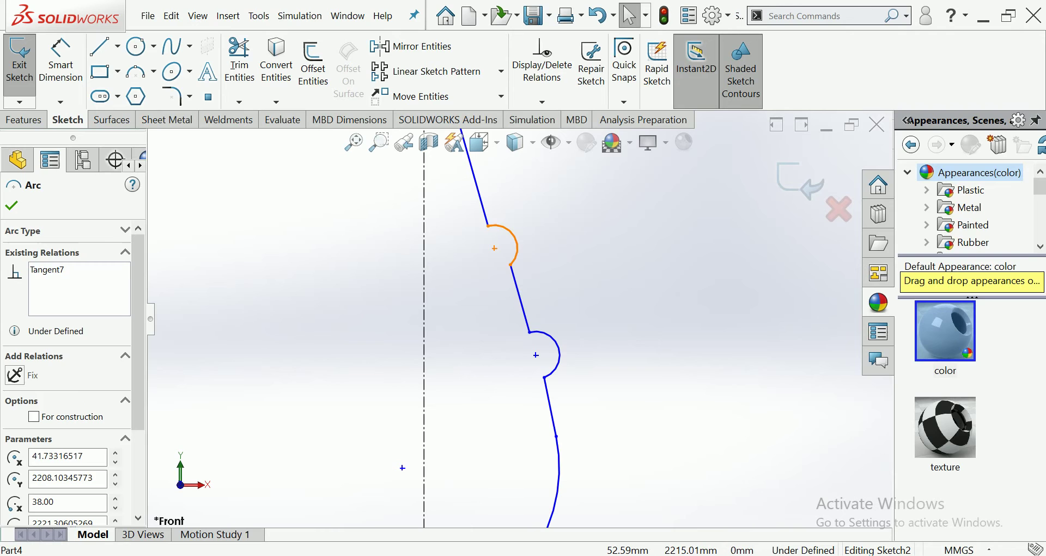
{"action": "key", "text": "Escape"}
{"action": "scroll", "coordinate": [518, 318], "scroll_direction": "up", "scroll_amount": 2}
{"action": "scroll", "coordinate": [524, 306], "scroll_direction": "up", "scroll_amount": 3}
{"action": "scroll", "coordinate": [524, 306], "scroll_direction": "up", "scroll_amount": 1}
{"action": "scroll", "coordinate": [524, 306], "scroll_direction": "up", "scroll_amount": 1}
{"action": "scroll", "coordinate": [525, 260], "scroll_direction": "down", "scroll_amount": 3}
{"action": "scroll", "coordinate": [524, 261], "scroll_direction": "down", "scroll_amount": 2}
{"action": "scroll", "coordinate": [525, 261], "scroll_direction": "down", "scroll_amount": 2}
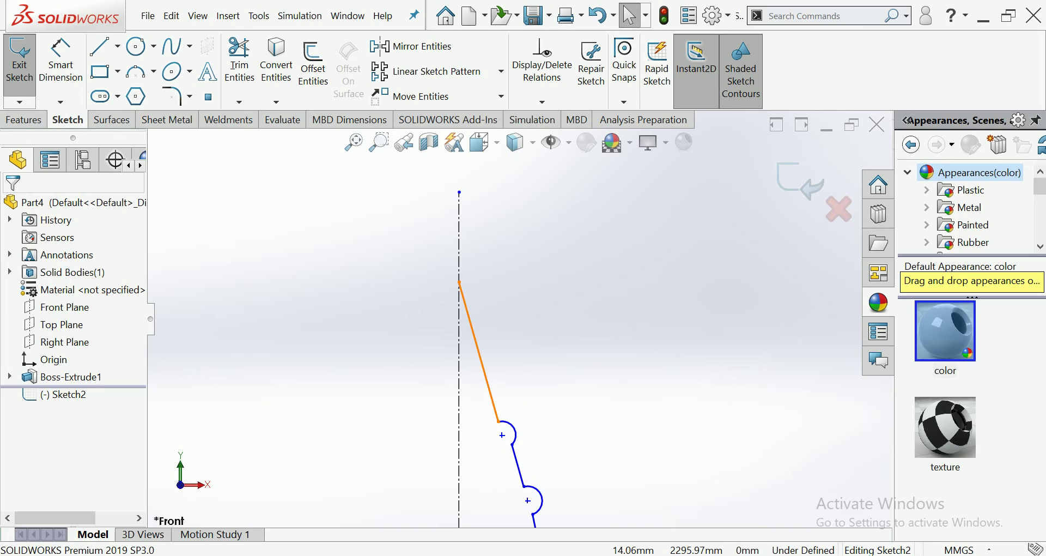
{"action": "left_click_drag", "start_coordinate": [459, 282], "coordinate": [460, 361]}
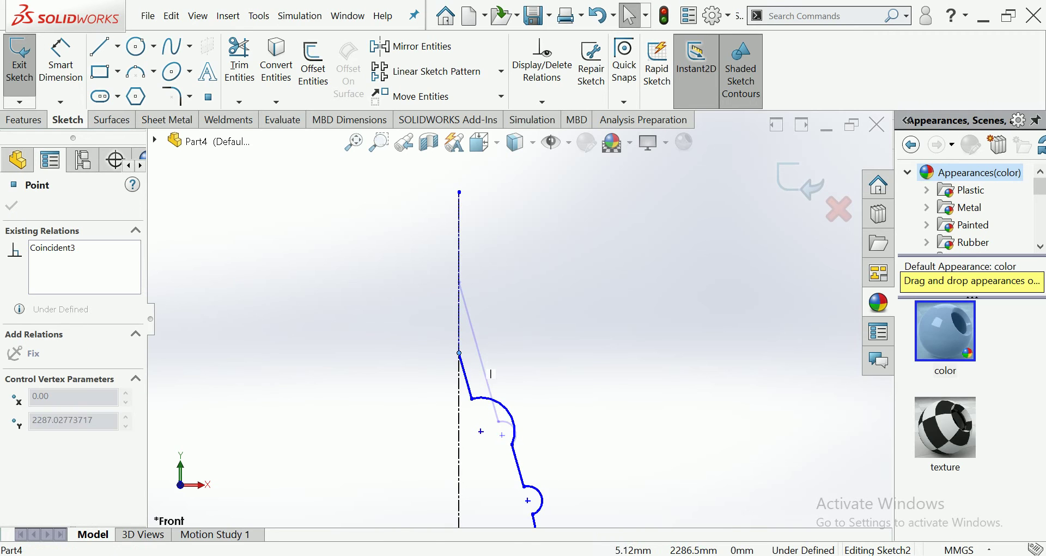
{"action": "left_click_drag", "start_coordinate": [512, 430], "coordinate": [488, 428]}
{"action": "key", "text": "f"}
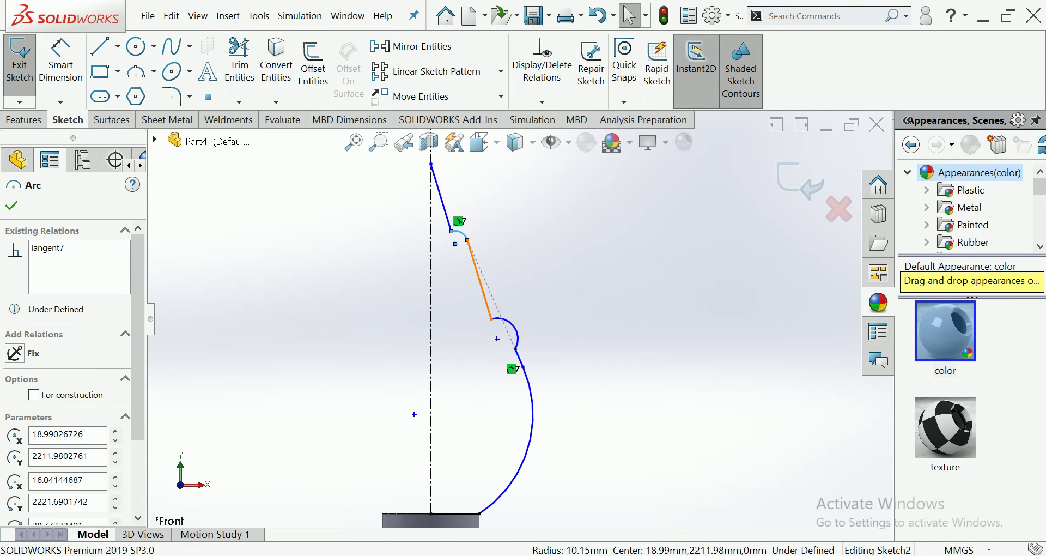
Adjust the slanted top line, the segments between the bumps, and the large lower curve
{"action": "left_click_drag", "start_coordinate": [479, 279], "coordinate": [462, 279]}
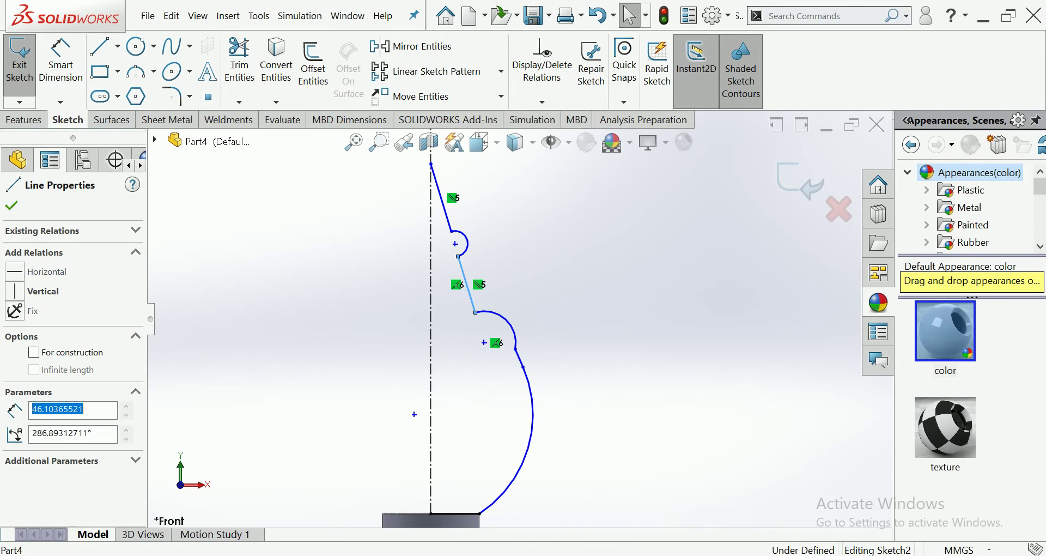
{"action": "key", "text": "Escape"}
{"action": "left_click_drag", "start_coordinate": [519, 358], "coordinate": [513, 366]}
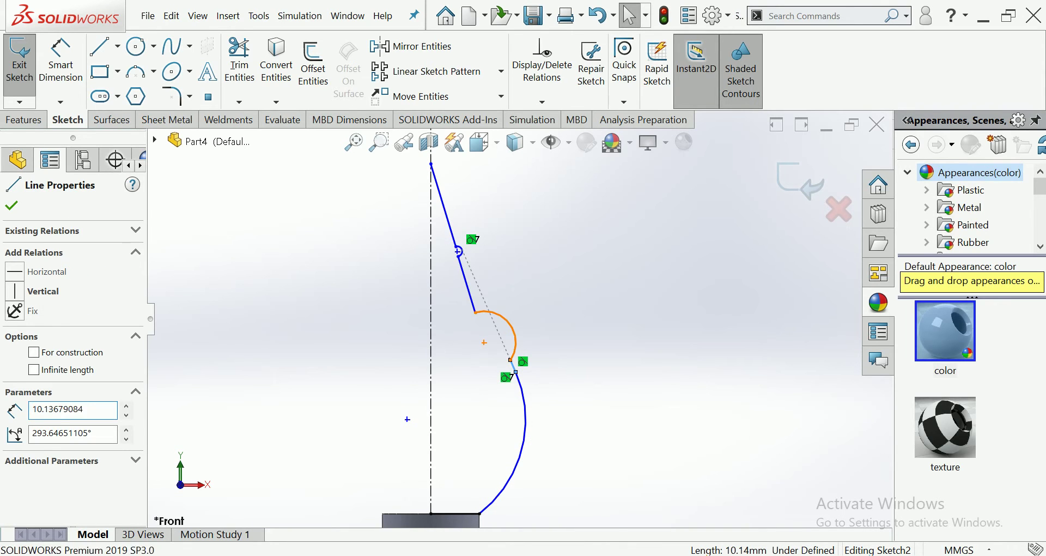
{"action": "left_click_drag", "start_coordinate": [507, 322], "coordinate": [493, 330]}
{"action": "key", "text": "Escape"}
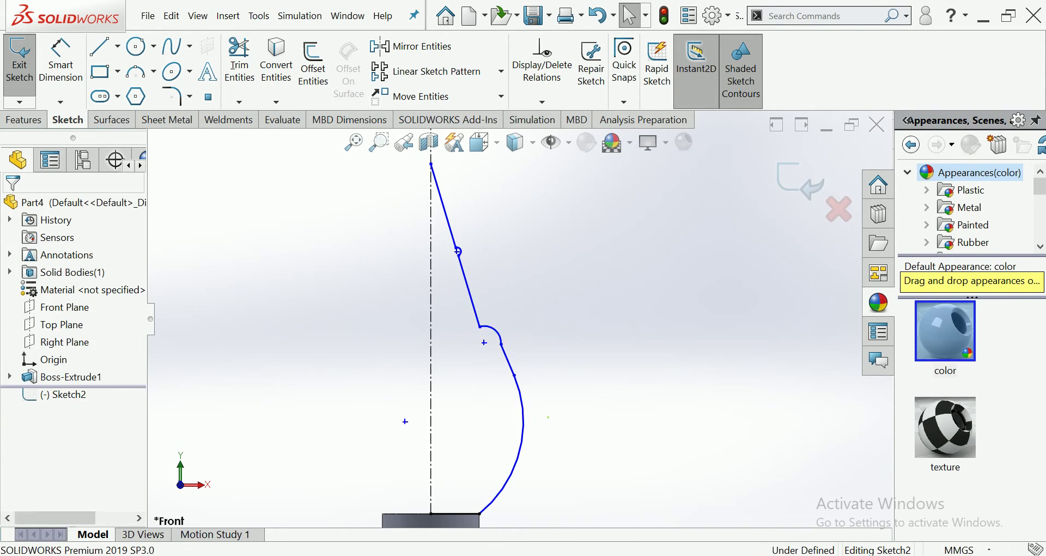
{"action": "left_click_drag", "start_coordinate": [523, 419], "coordinate": [517, 420]}
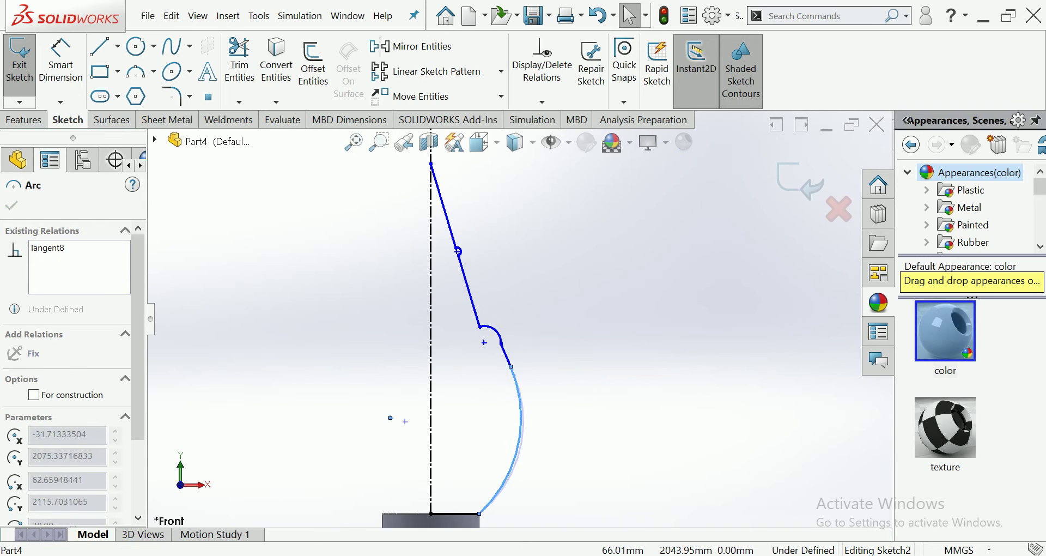
{"action": "left_click_drag", "start_coordinate": [516, 419], "coordinate": [525, 428]}
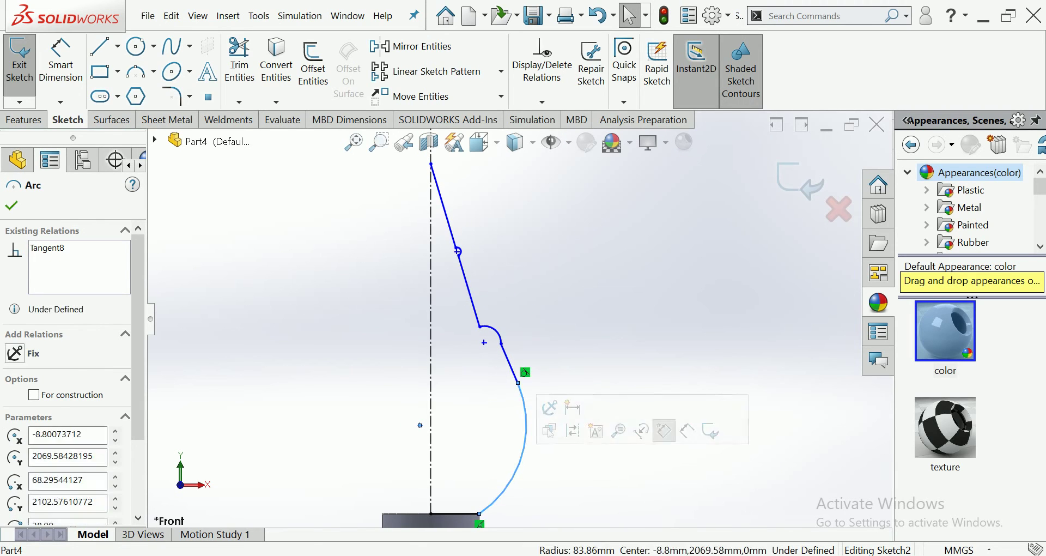
{"action": "key", "text": "Escape"}
{"action": "scroll", "coordinate": [519, 319], "scroll_direction": "up", "scroll_amount": 3}
{"action": "left_click_drag", "start_coordinate": [513, 344], "coordinate": [505, 355]}
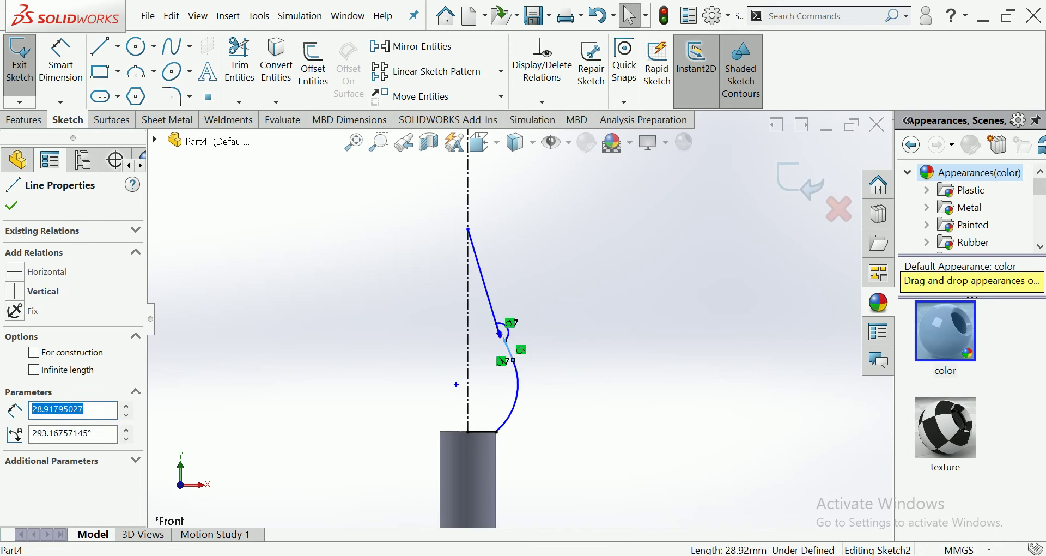
{"action": "key", "text": "Escape"}
{"action": "scroll", "coordinate": [402, 425], "scroll_direction": "down", "scroll_amount": 2}
Refine the remaining profile points and upper arc for a smoother, slimmer outline
{"action": "left_click_drag", "start_coordinate": [494, 321], "coordinate": [442, 170]}
{"action": "scroll", "coordinate": [413, 211], "scroll_direction": "down", "scroll_amount": 2}
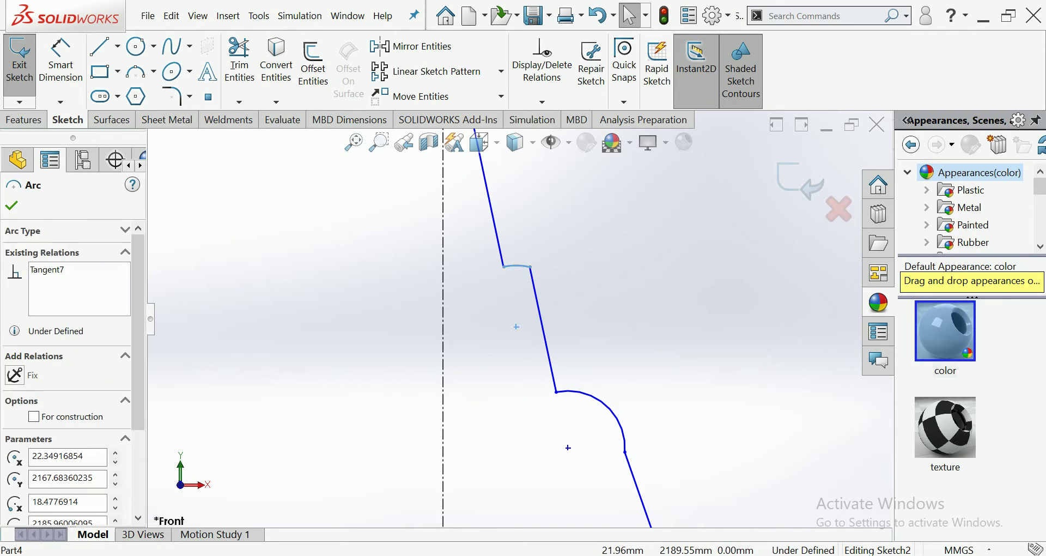
{"action": "left_click_drag", "start_coordinate": [516, 267], "coordinate": [518, 285]}
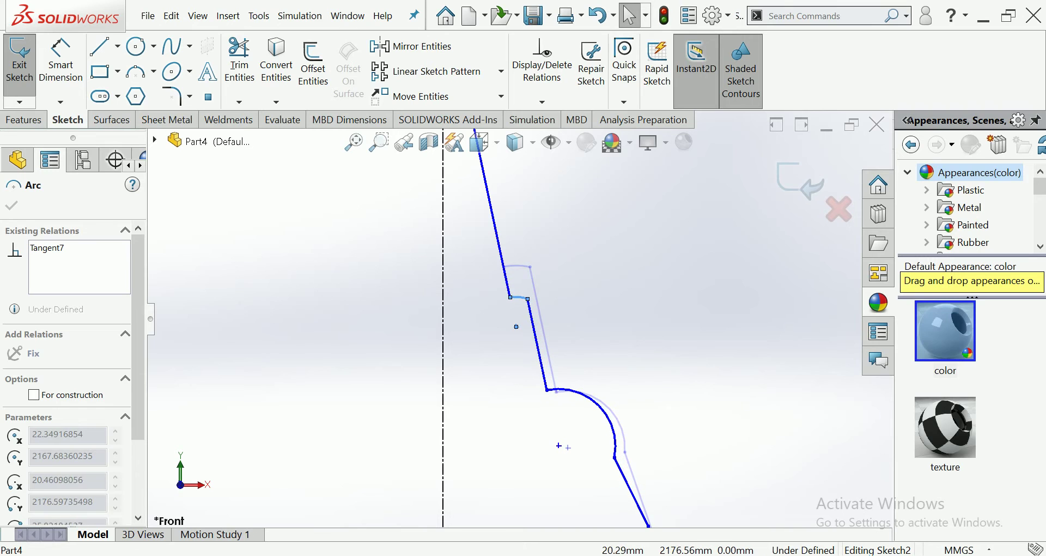
{"action": "left_click", "coordinate": [561, 443]}
{"action": "scroll", "coordinate": [561, 443], "scroll_direction": "up", "scroll_amount": 2}
{"action": "scroll", "coordinate": [519, 319], "scroll_direction": "up", "scroll_amount": 1}
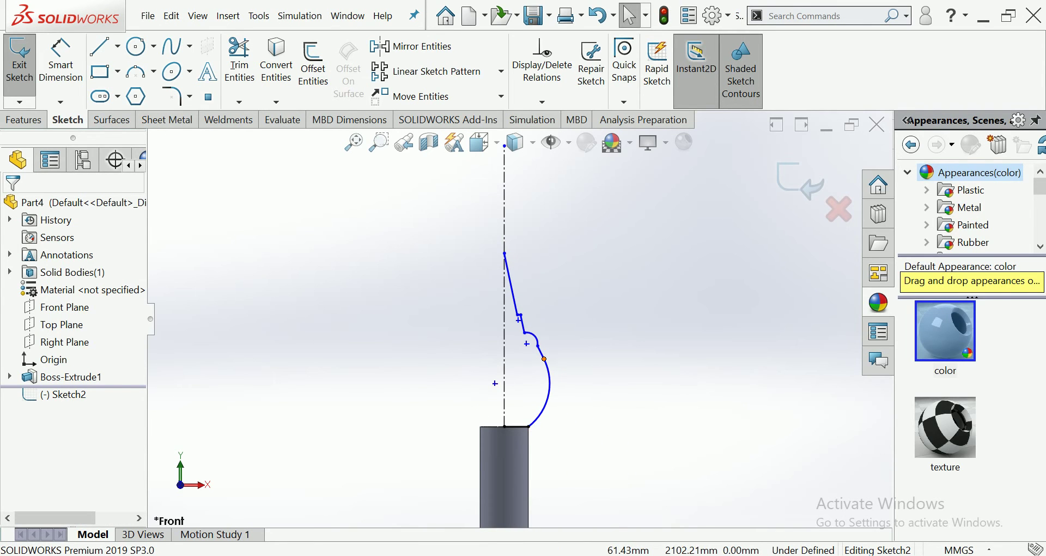
{"action": "left_click_drag", "start_coordinate": [543, 359], "coordinate": [543, 387]}
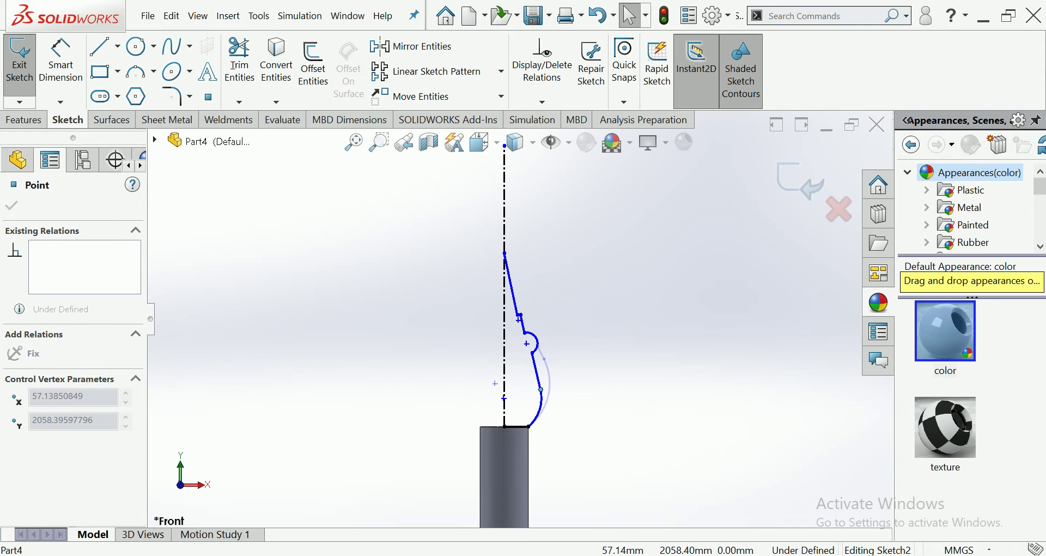
{"action": "key", "text": "Escape"}
{"action": "scroll", "coordinate": [527, 317], "scroll_direction": "down", "scroll_amount": 2}
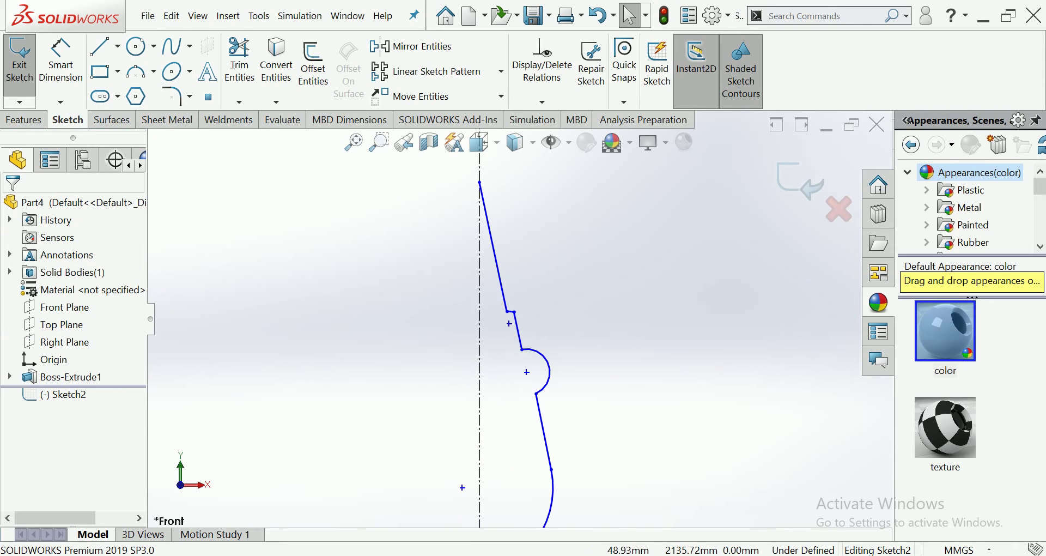
{"action": "left_click", "coordinate": [548, 364]}
{"action": "key", "text": "Escape"}
{"action": "left_click_drag", "start_coordinate": [514, 312], "coordinate": [513, 324]}
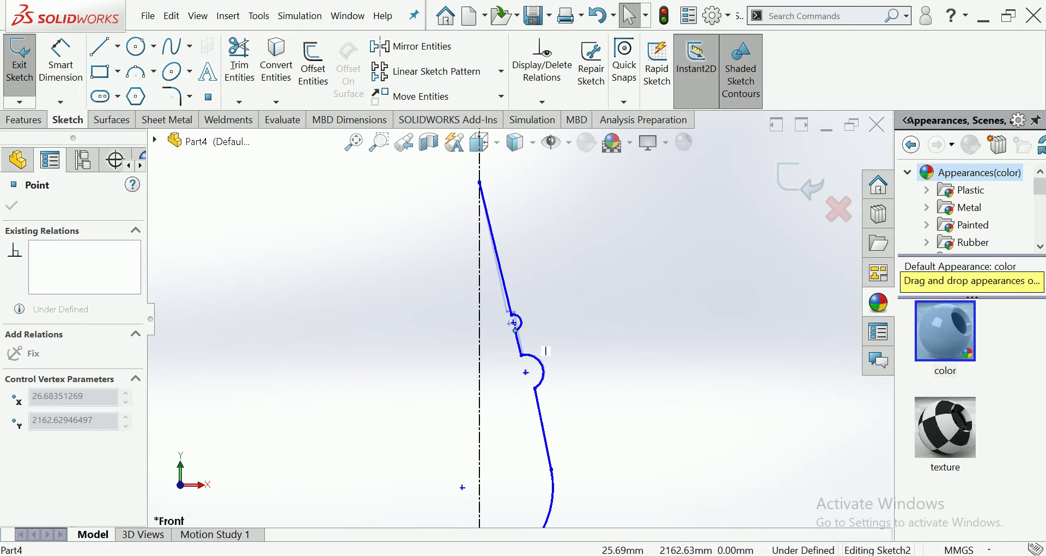
{"action": "key", "text": "Escape"}
{"action": "scroll", "coordinate": [524, 337], "scroll_direction": "up", "scroll_amount": 5}
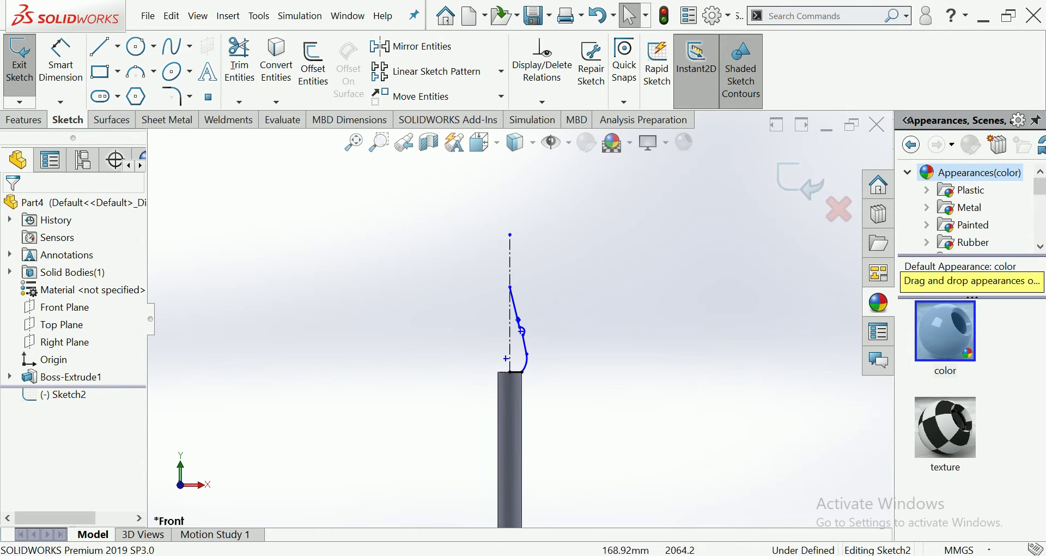
{"action": "left_click", "coordinate": [24, 119]}
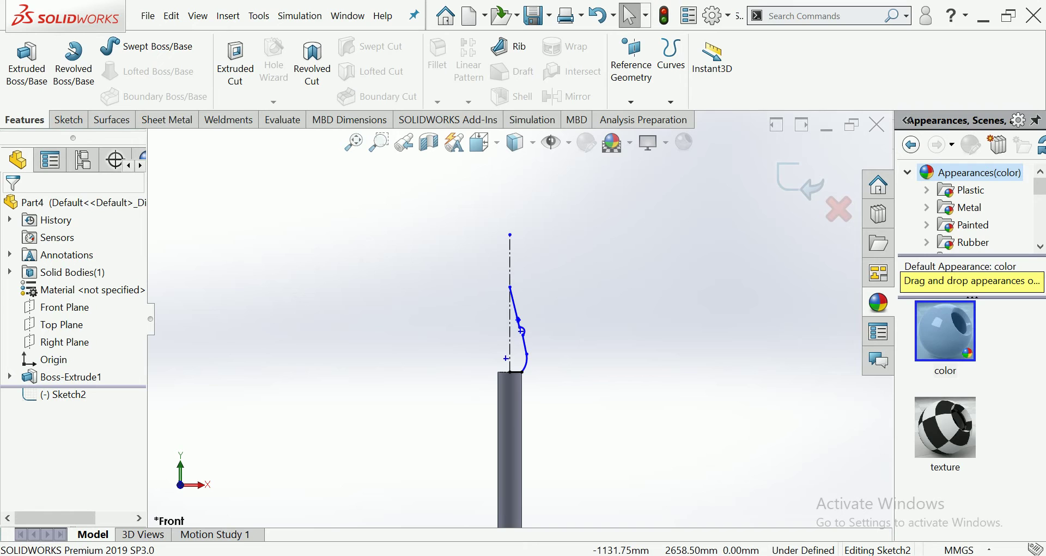
Revolve the closed finial profile a full 360° around the centerline
{"action": "left_click", "coordinate": [73, 60]}
{"action": "left_click", "coordinate": [561, 295]}
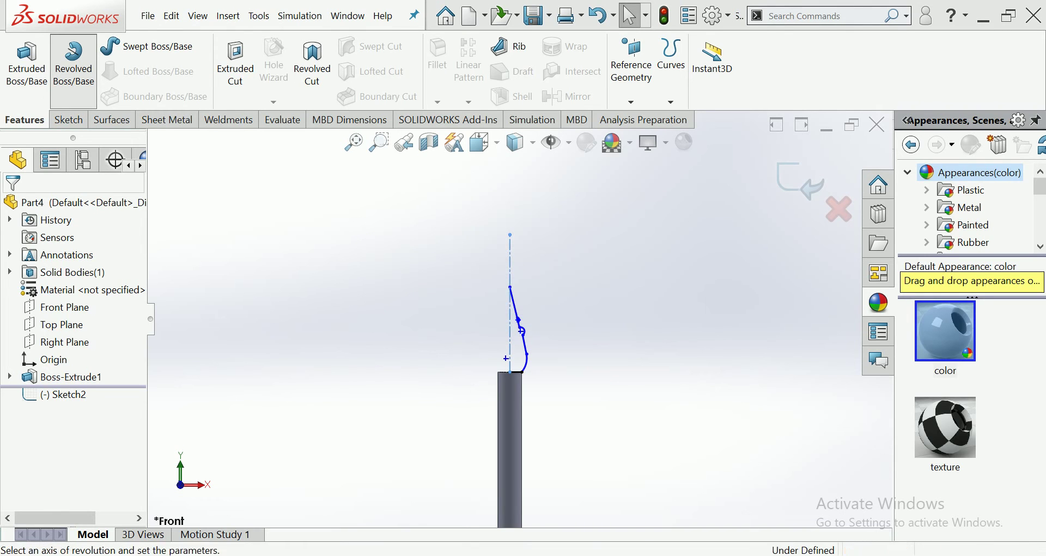
{"action": "left_click", "coordinate": [11, 205]}
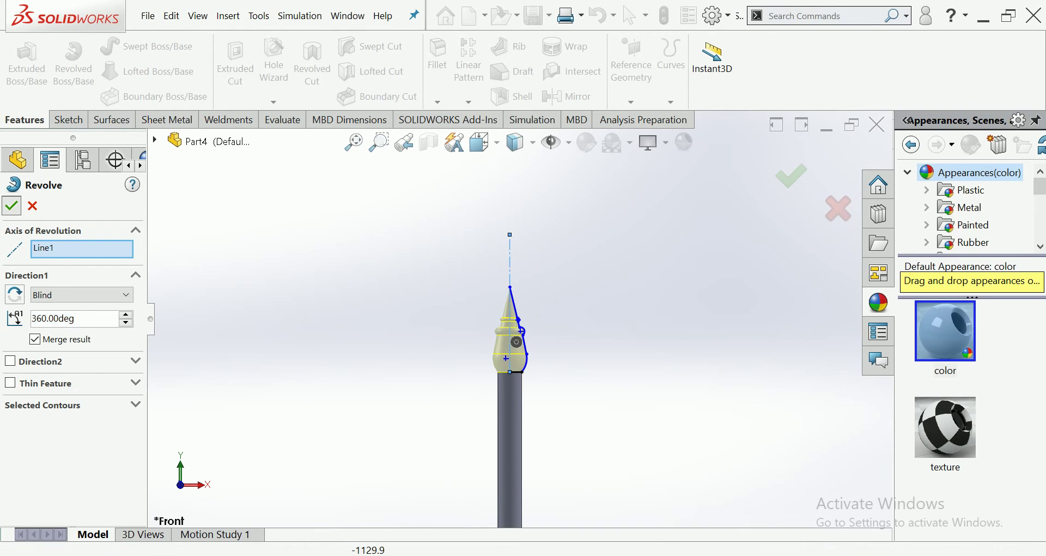
Orbit to the pole's bottom end and open a sketch on that face
{"action": "scroll", "coordinate": [541, 378], "scroll_direction": "down", "scroll_amount": 2}
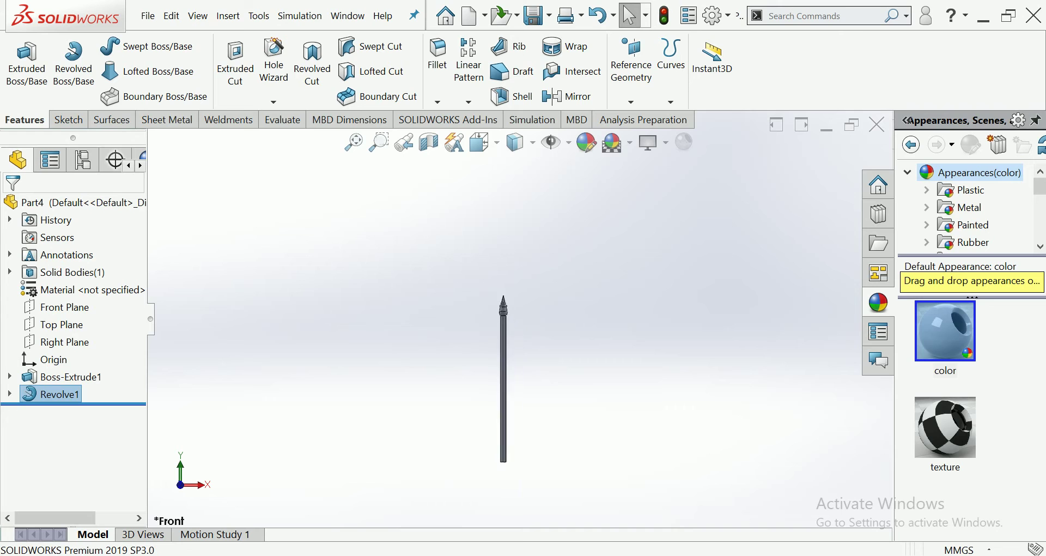
{"action": "scroll", "coordinate": [541, 379], "scroll_direction": "down", "scroll_amount": 3}
{"action": "middle_click_drag", "start_coordinate": [454, 148], "coordinate": [454, 131]}
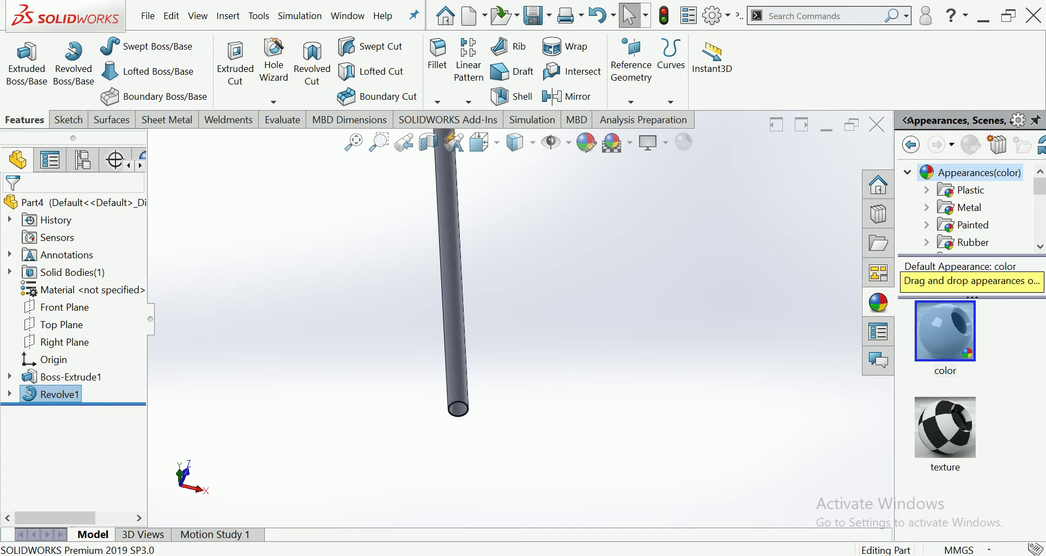
{"action": "scroll", "coordinate": [468, 382], "scroll_direction": "down", "scroll_amount": 2}
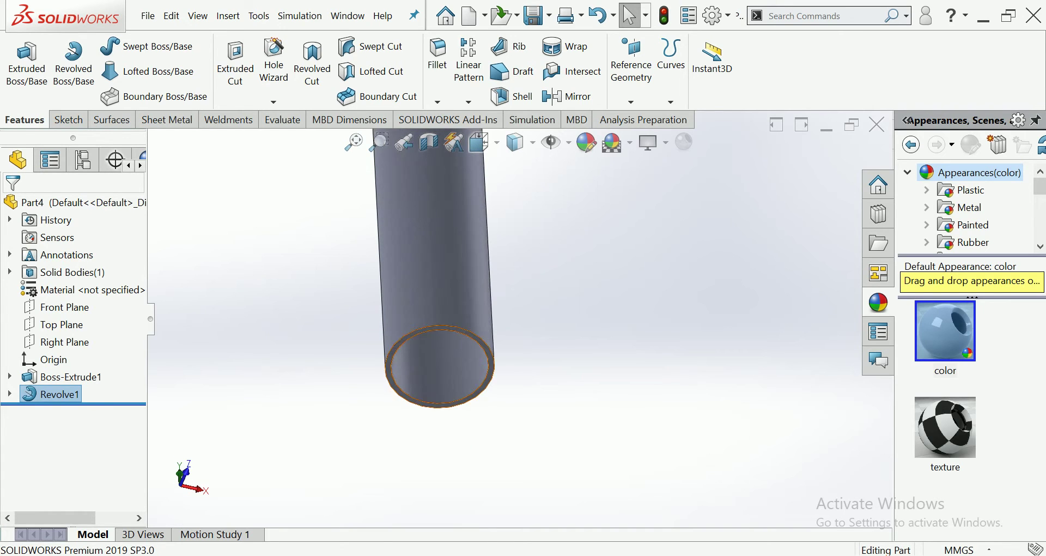
{"action": "left_click", "coordinate": [492, 365]}
{"action": "left_click", "coordinate": [550, 330]}
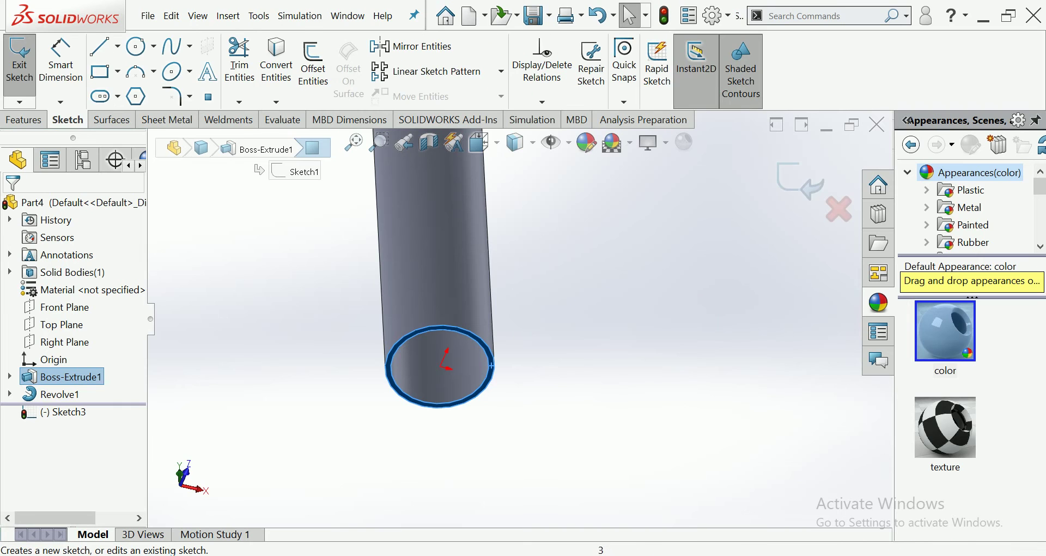
View the bottom face head-on and draw a circle centred on the origin
{"action": "left_click", "coordinate": [479, 143]}
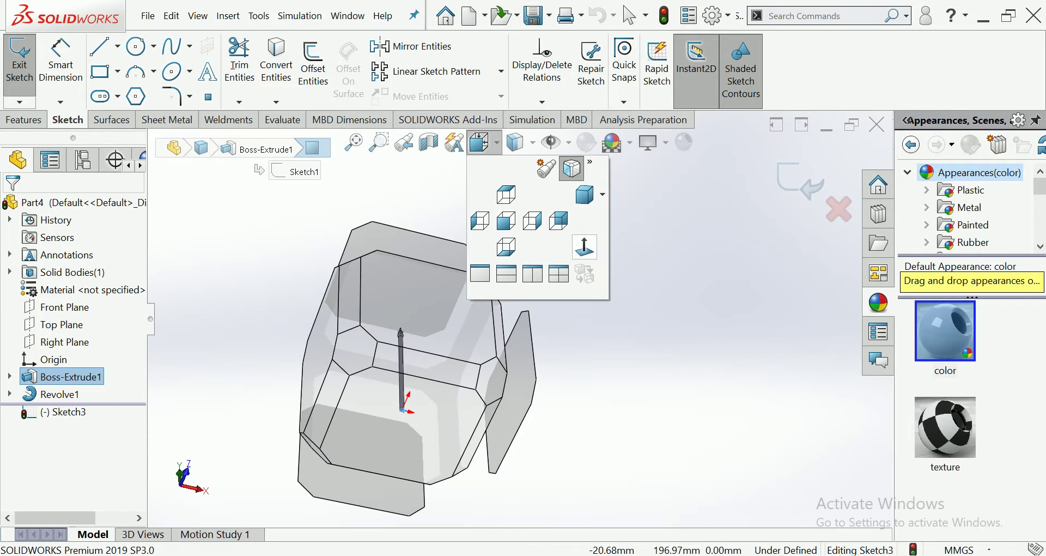
{"action": "left_click", "coordinate": [572, 168]}
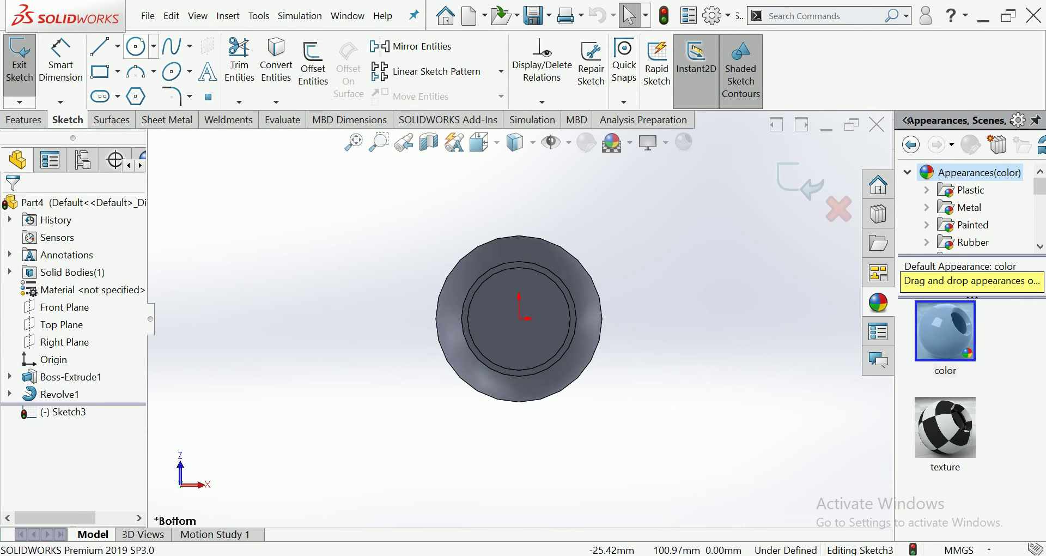
{"action": "left_click", "coordinate": [137, 46]}
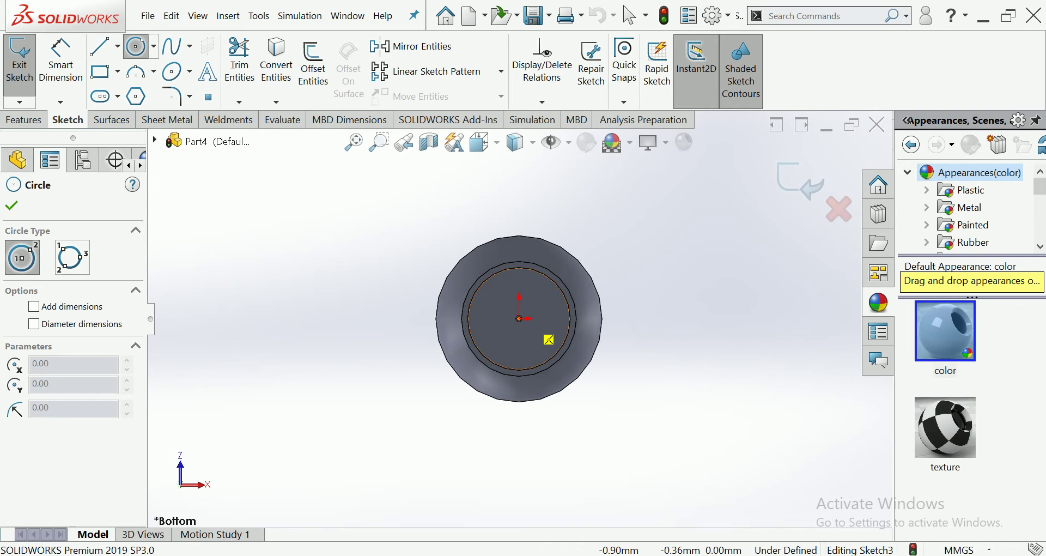
{"action": "left_click", "coordinate": [519, 318]}
{"action": "scroll", "coordinate": [501, 262], "scroll_direction": "down", "scroll_amount": 3}
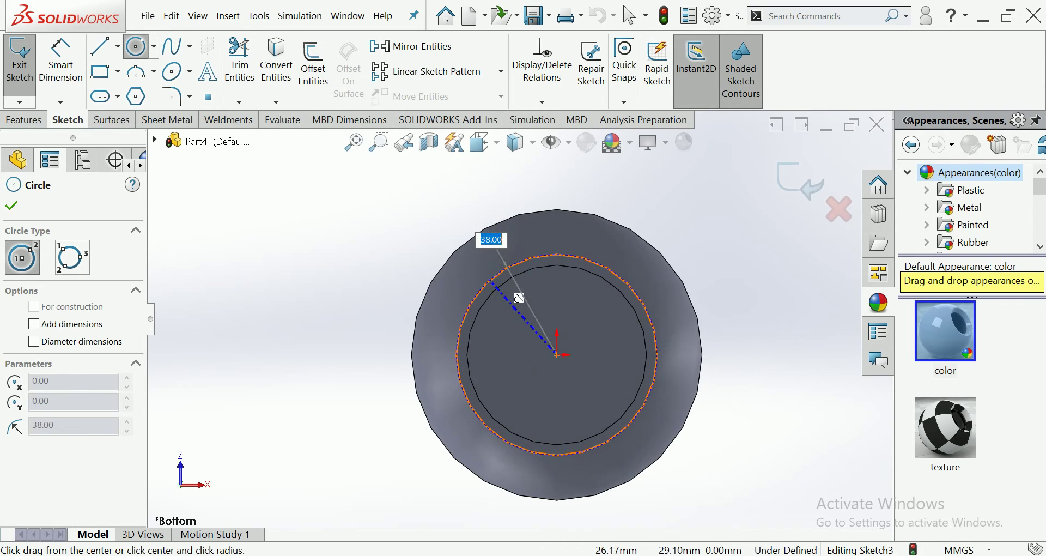
{"action": "left_click", "coordinate": [519, 298]}
Add a centre rectangle, roughly 96 mm square, framing the circle
{"action": "left_click", "coordinate": [100, 72]}
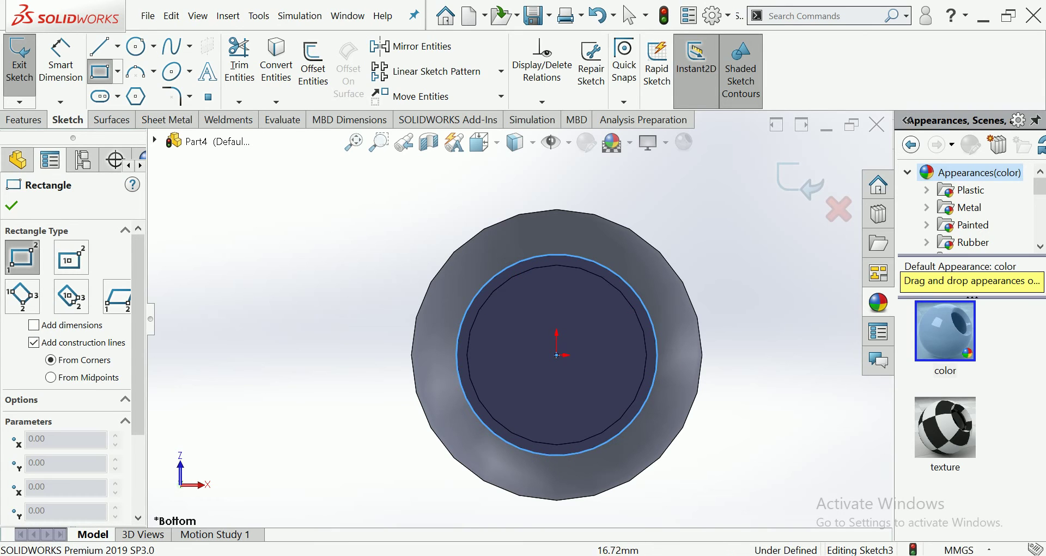
{"action": "left_click", "coordinate": [556, 355]}
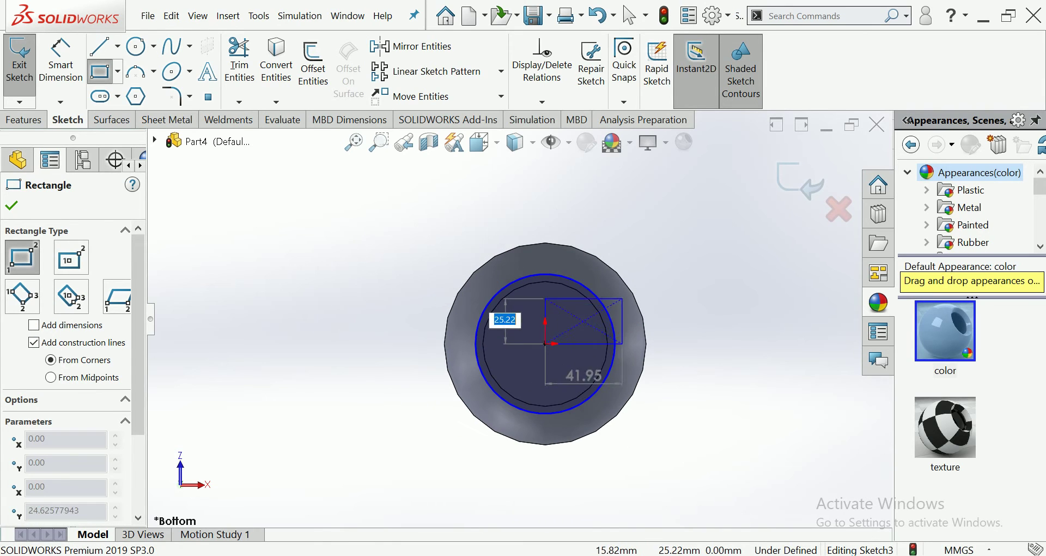
{"action": "scroll", "coordinate": [519, 318], "scroll_direction": "up", "scroll_amount": 2}
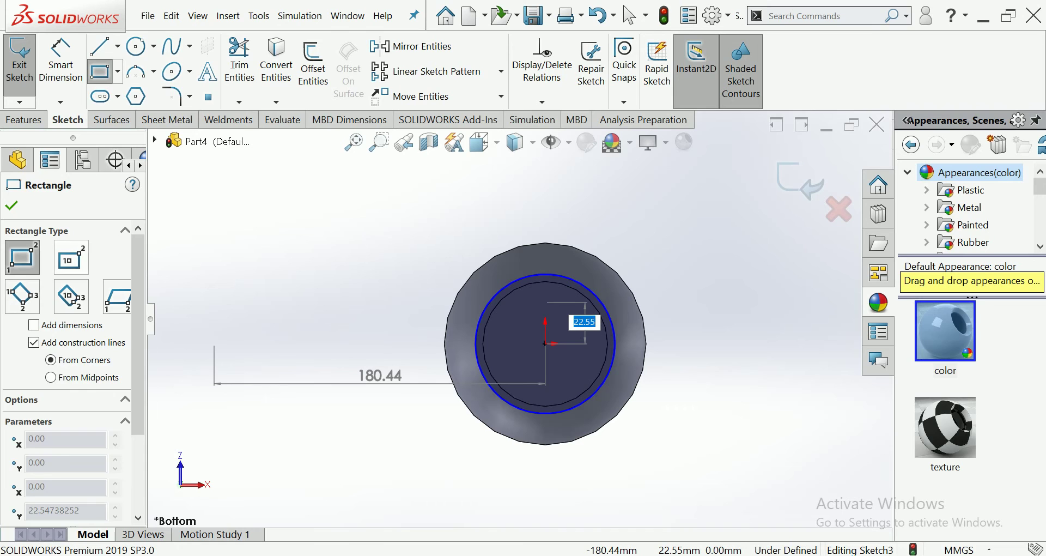
{"action": "key", "text": "Escape"}
{"action": "key", "text": "Return"}
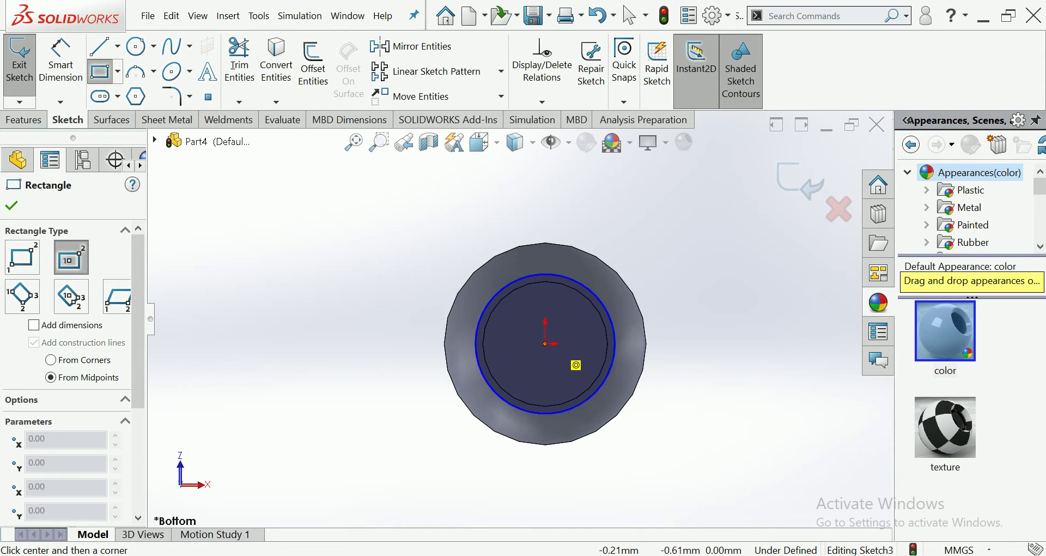
{"action": "left_click", "coordinate": [545, 344]}
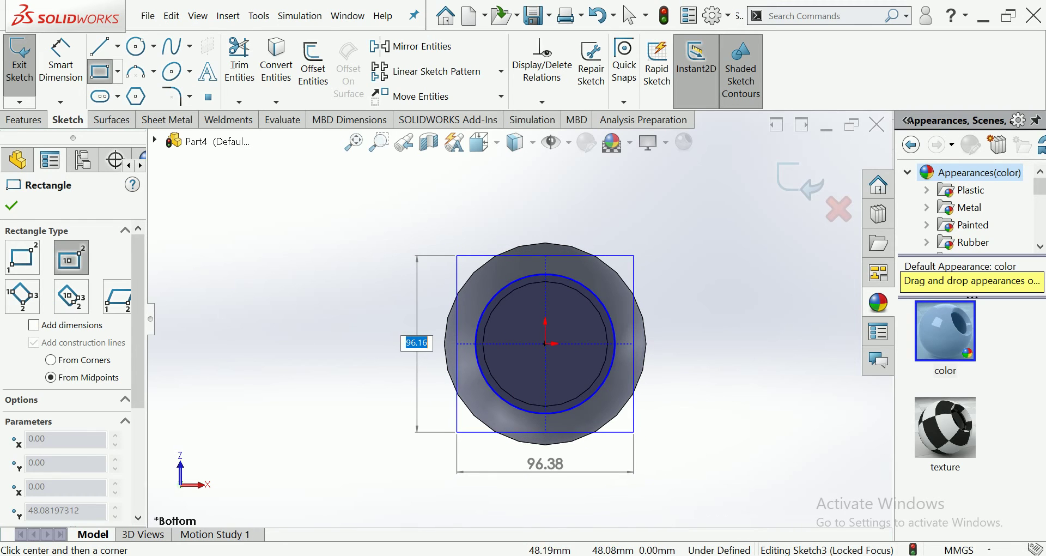
{"action": "left_click", "coordinate": [634, 432]}
{"action": "left_click", "coordinate": [61, 59]}
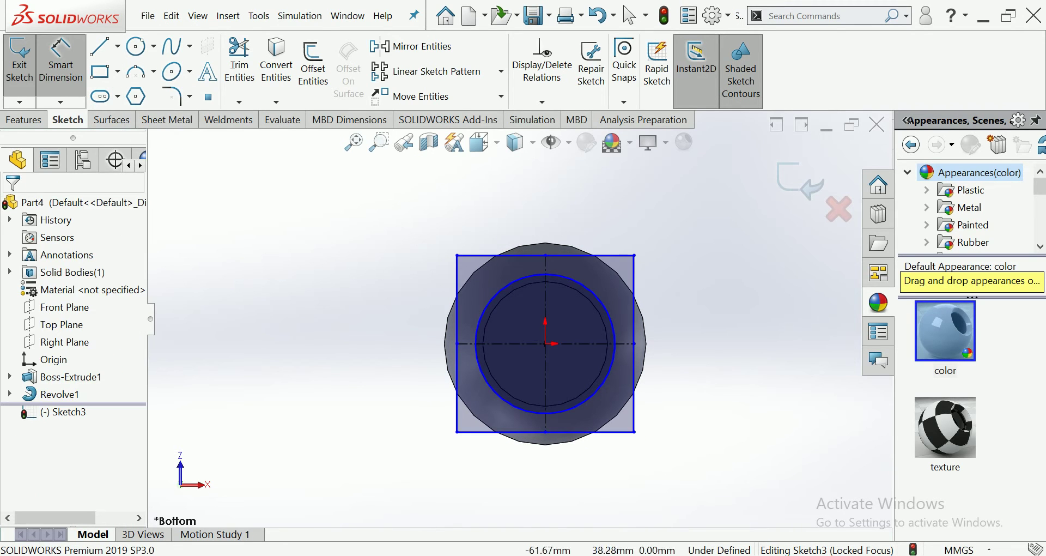
Dimension the centre rectangle's left and bottom edges at 120 mm each, making a 120 × 120 square
{"action": "left_click", "coordinate": [456, 343]}
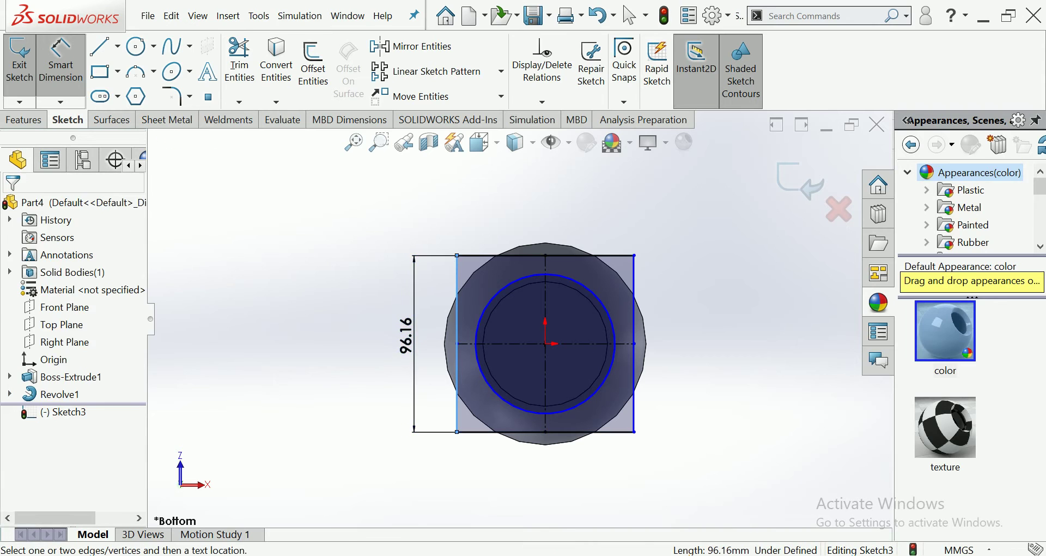
{"action": "left_click", "coordinate": [413, 343]}
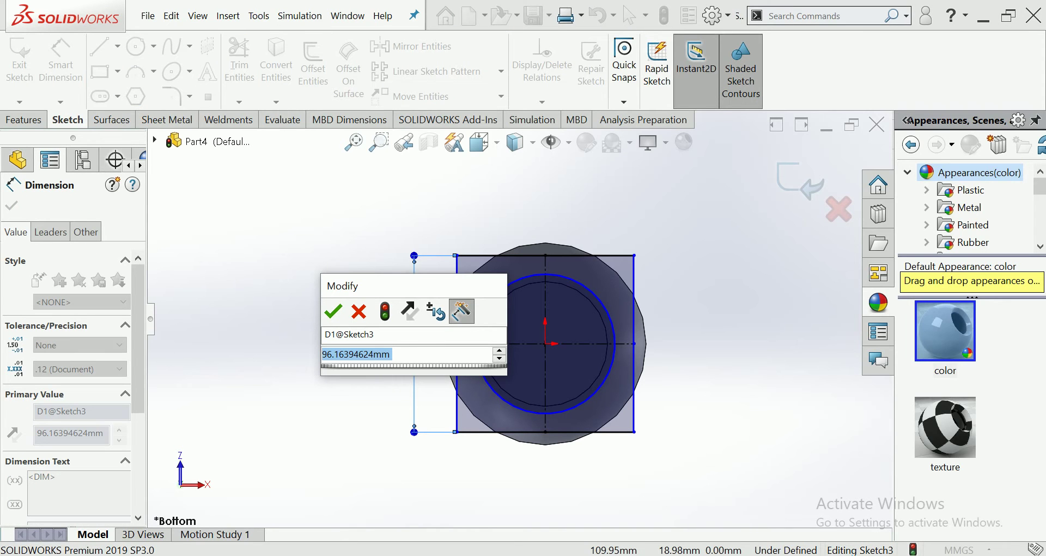
{"action": "type", "text": "120"}
{"action": "key", "text": "Return"}
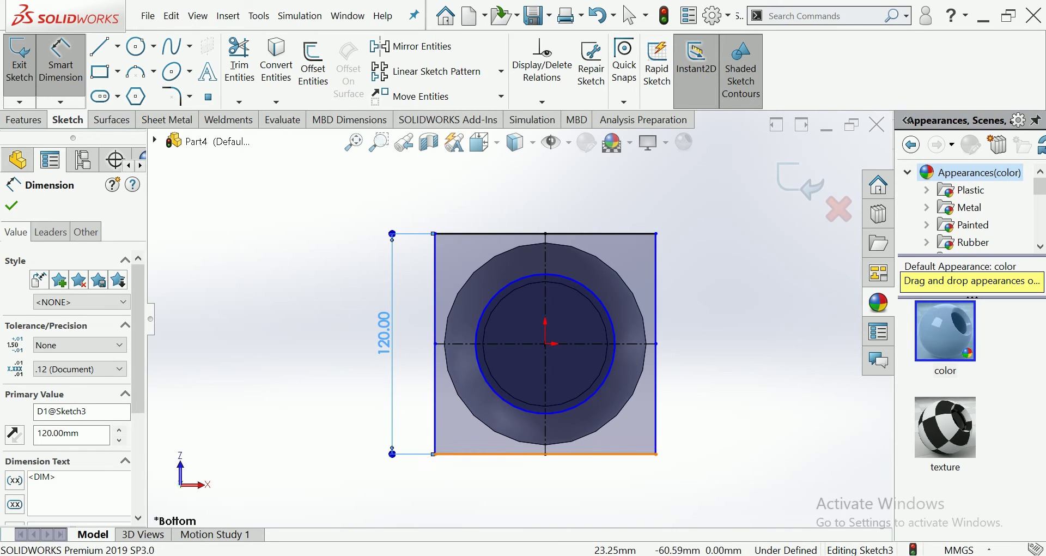
{"action": "left_click", "coordinate": [588, 454]}
{"action": "left_click", "coordinate": [544, 490]}
{"action": "type", "text": "1"}
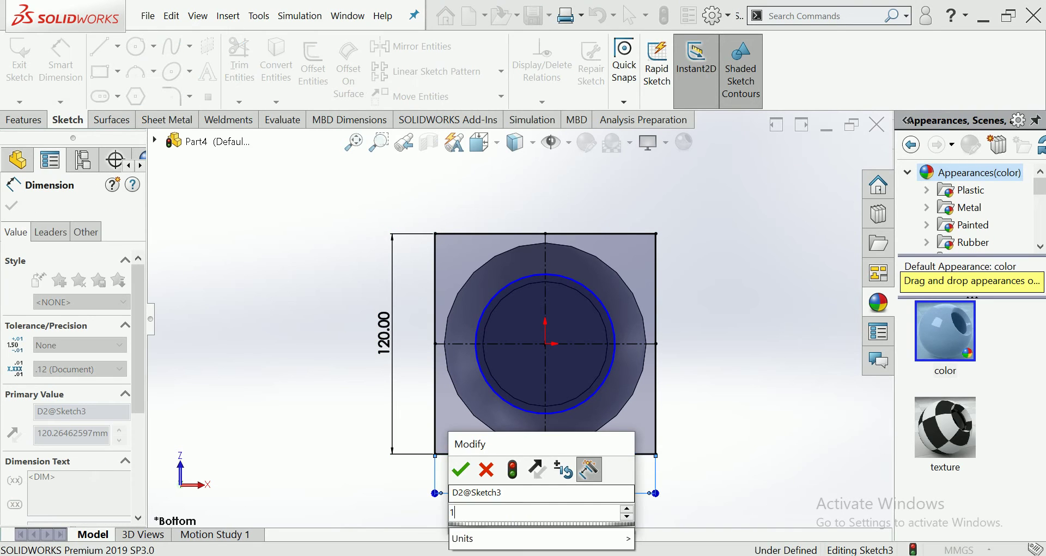
{"action": "key", "text": "Return"}
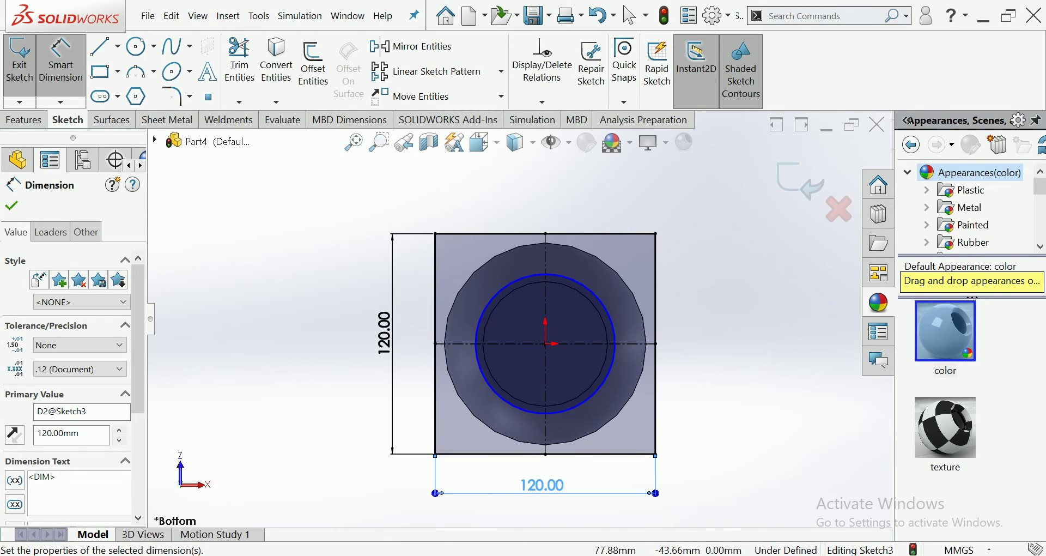
{"action": "key", "text": "Escape"}
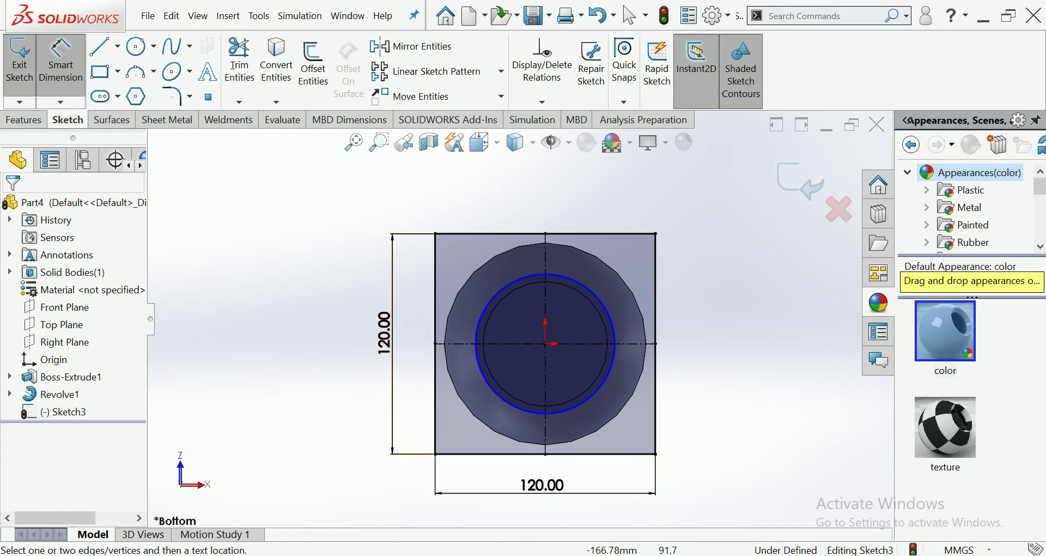
{"action": "left_click", "coordinate": [136, 47]}
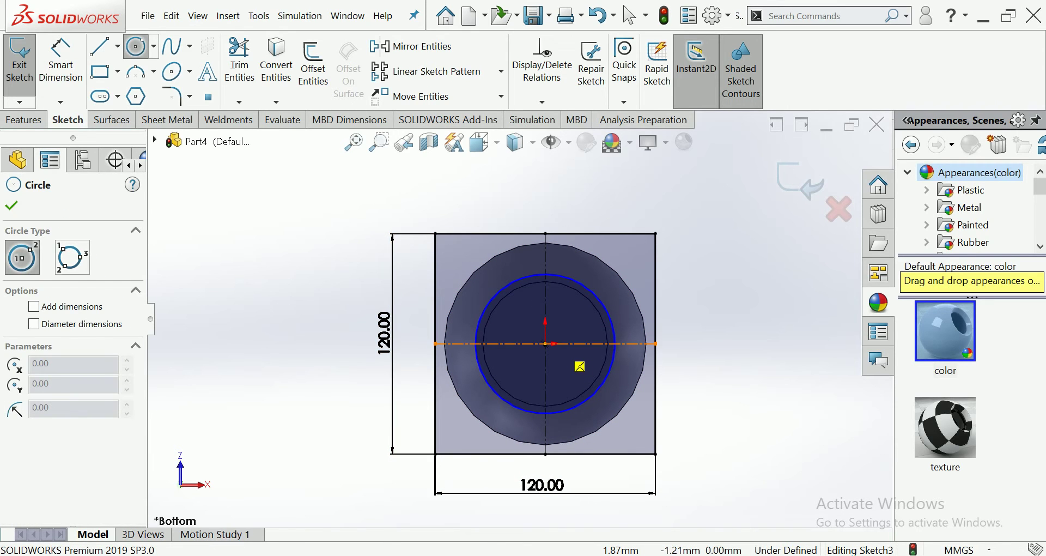
Draw a construction circle tangent to the square and a centreline from its centre to the circle
{"action": "left_click", "coordinate": [544, 343]}
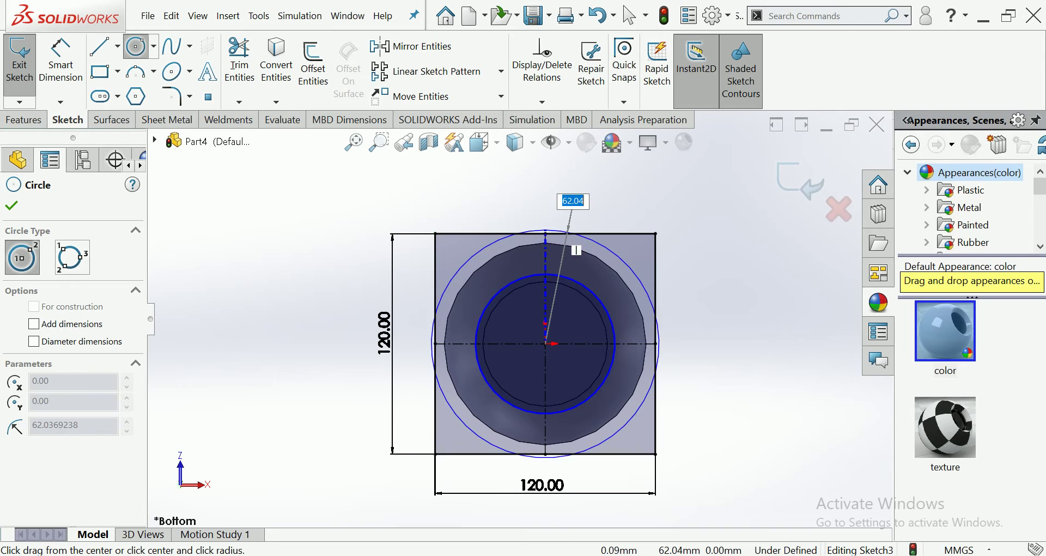
{"action": "left_click", "coordinate": [569, 234]}
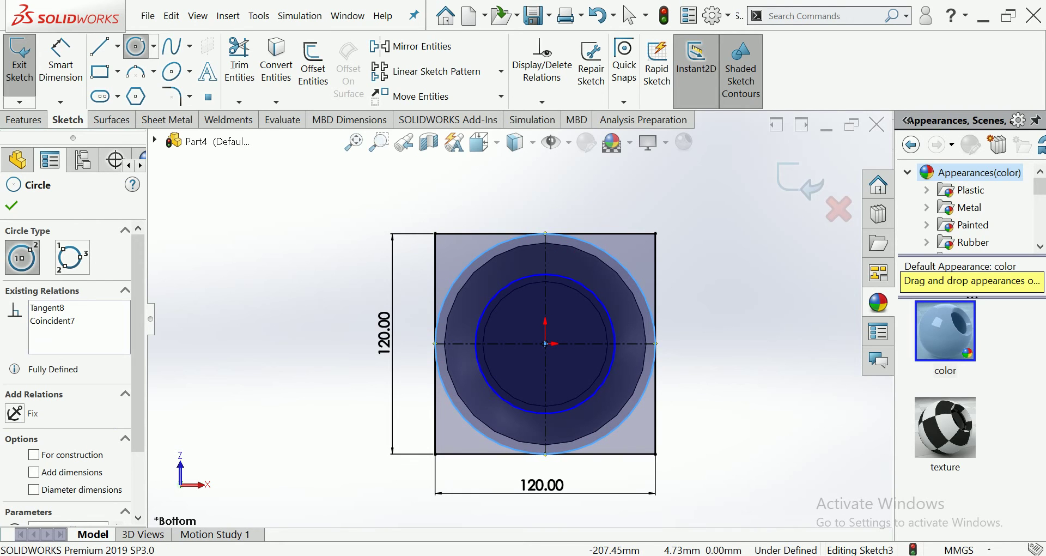
{"action": "left_click", "coordinate": [34, 454]}
{"action": "left_click", "coordinate": [117, 46]}
{"action": "left_click", "coordinate": [152, 87]}
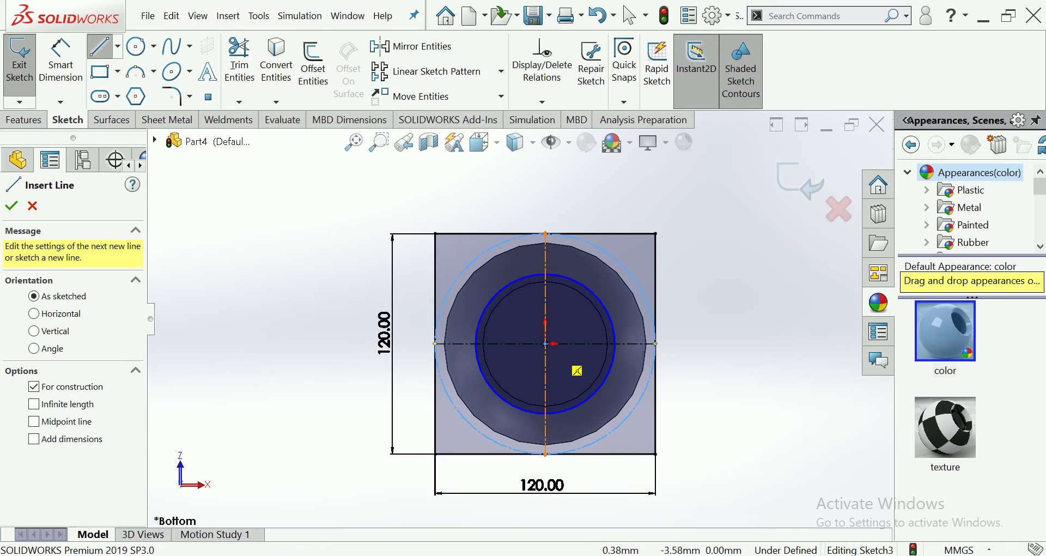
{"action": "left_click", "coordinate": [546, 343]}
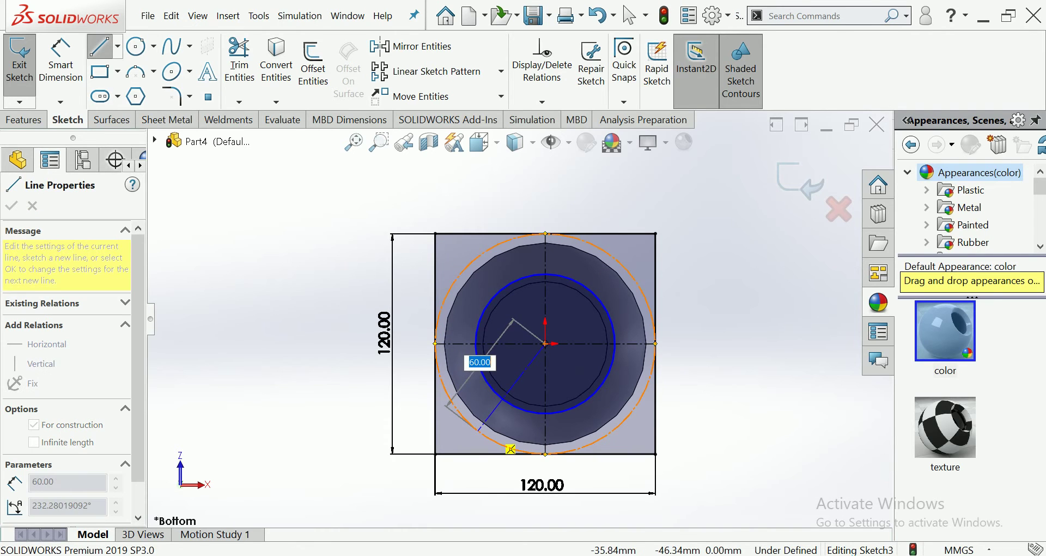
{"action": "left_click", "coordinate": [477, 430]}
Dimension the angle between the vertical centreline and the diagonal line as 45°
{"action": "left_click", "coordinate": [60, 60]}
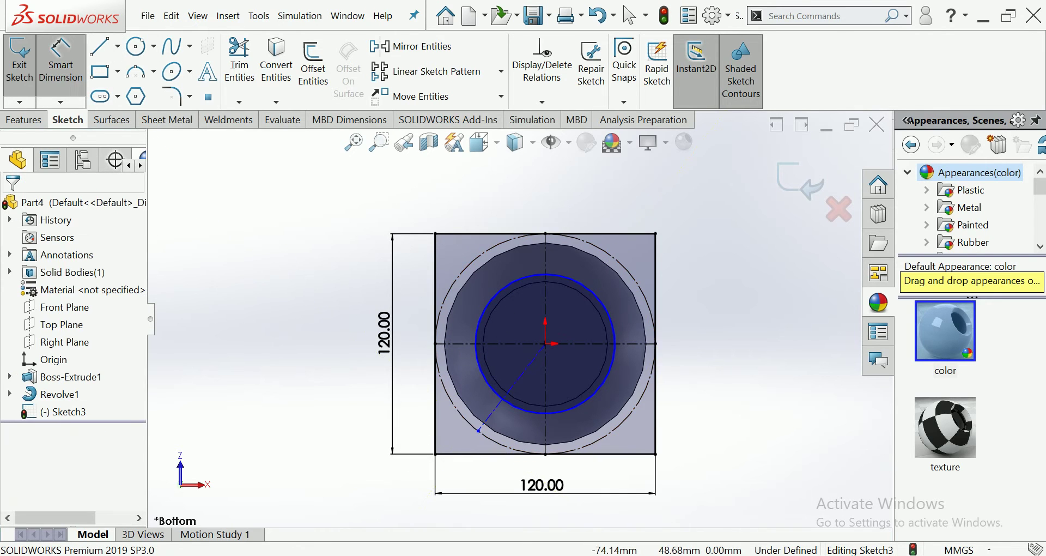
{"action": "left_click", "coordinate": [545, 414]}
{"action": "left_click", "coordinate": [507, 388]}
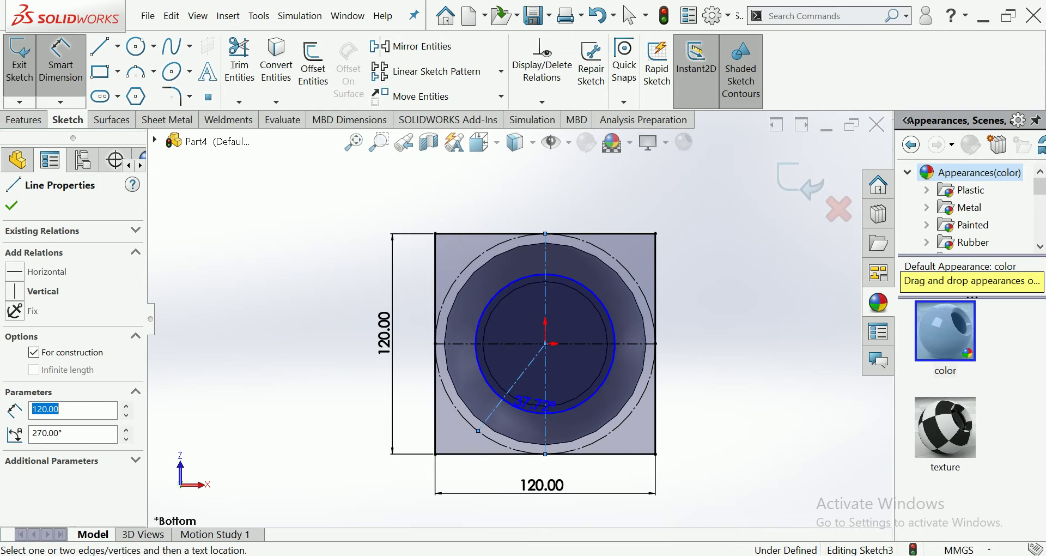
{"action": "left_click", "coordinate": [435, 488]}
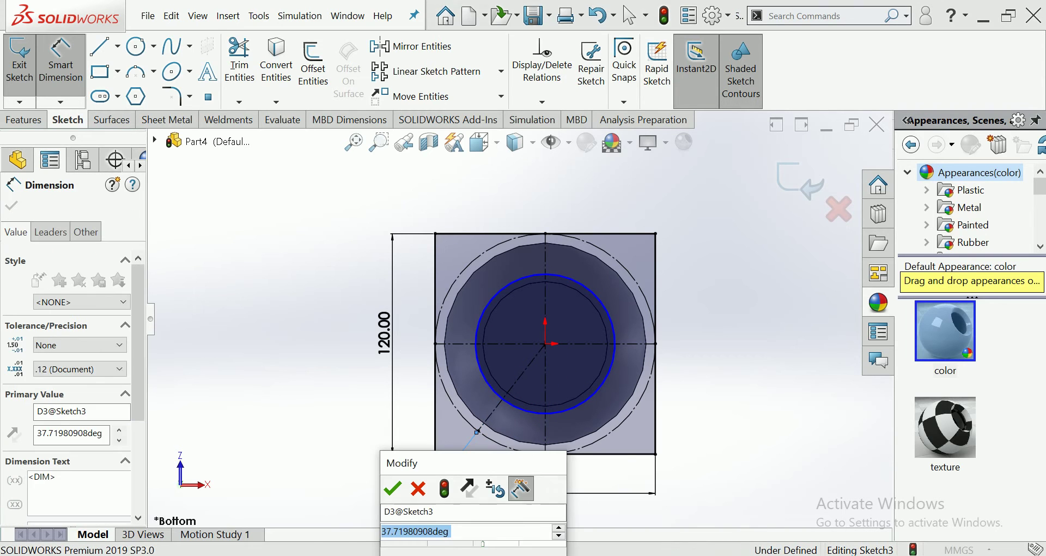
{"action": "type", "text": "45"}
{"action": "key", "text": "Return"}
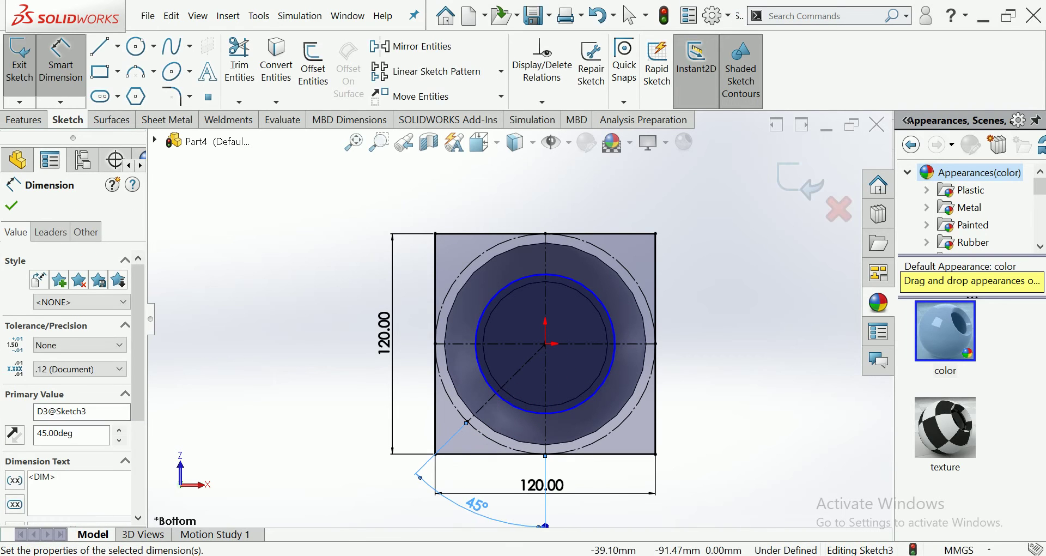
{"action": "key", "text": "Escape"}
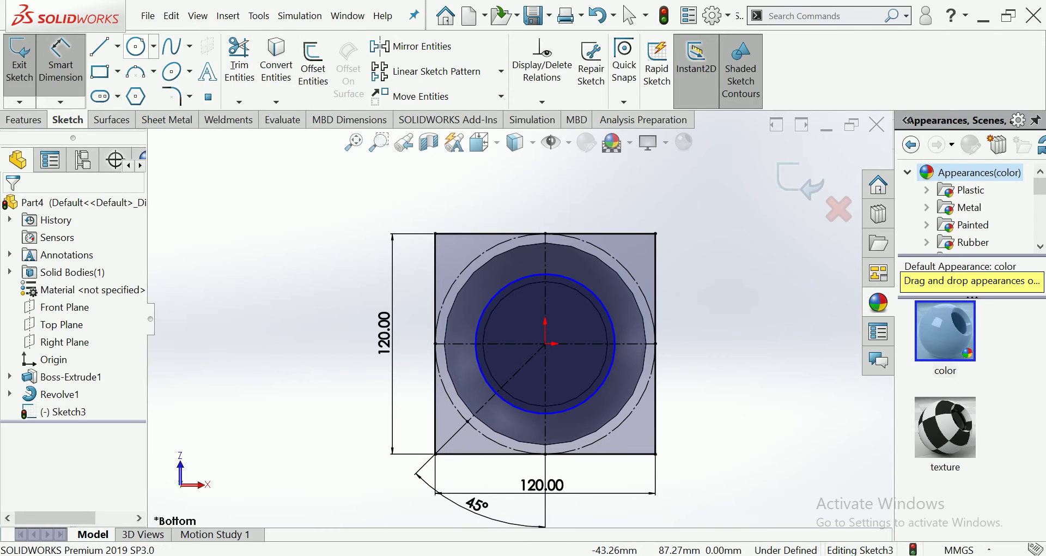
{"action": "left_click", "coordinate": [135, 47]}
{"action": "scroll", "coordinate": [496, 439], "scroll_direction": "down", "scroll_amount": 3}
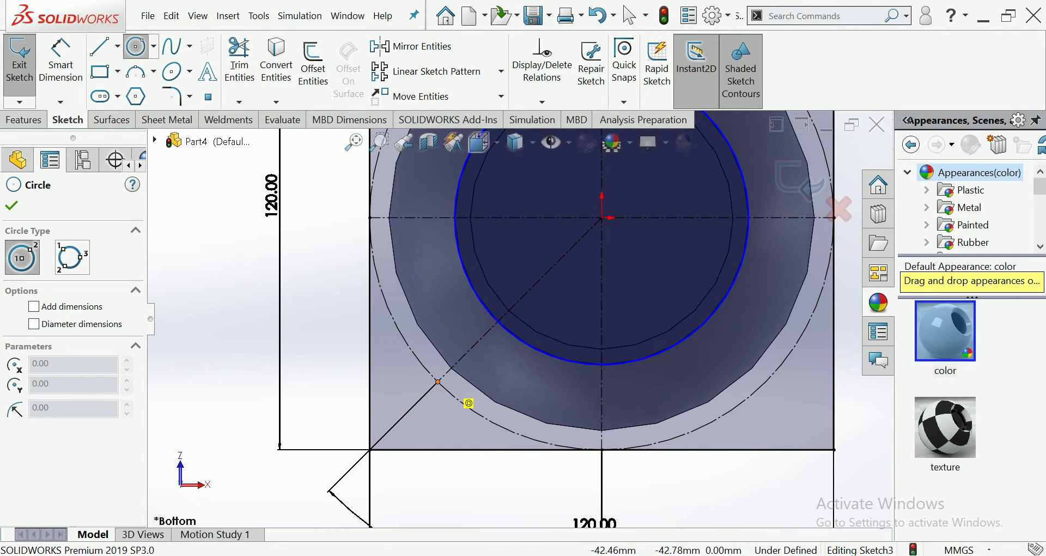
Draw a small circle where the 45° line meets the construction circle and dimension it Ø8 mm
{"action": "left_click", "coordinate": [438, 381]}
{"action": "left_click", "coordinate": [438, 396]}
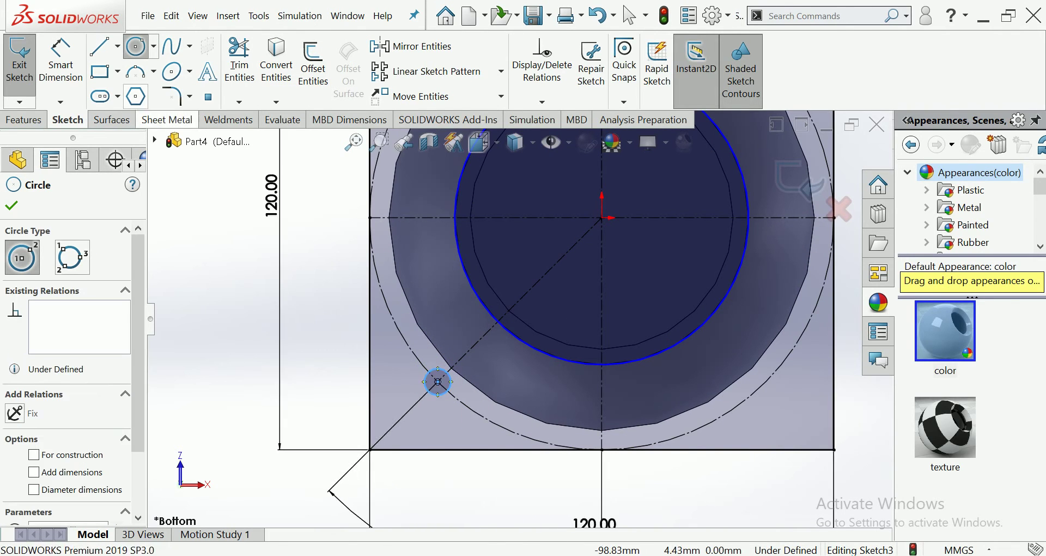
{"action": "left_click", "coordinate": [60, 57]}
{"action": "left_click", "coordinate": [438, 381]}
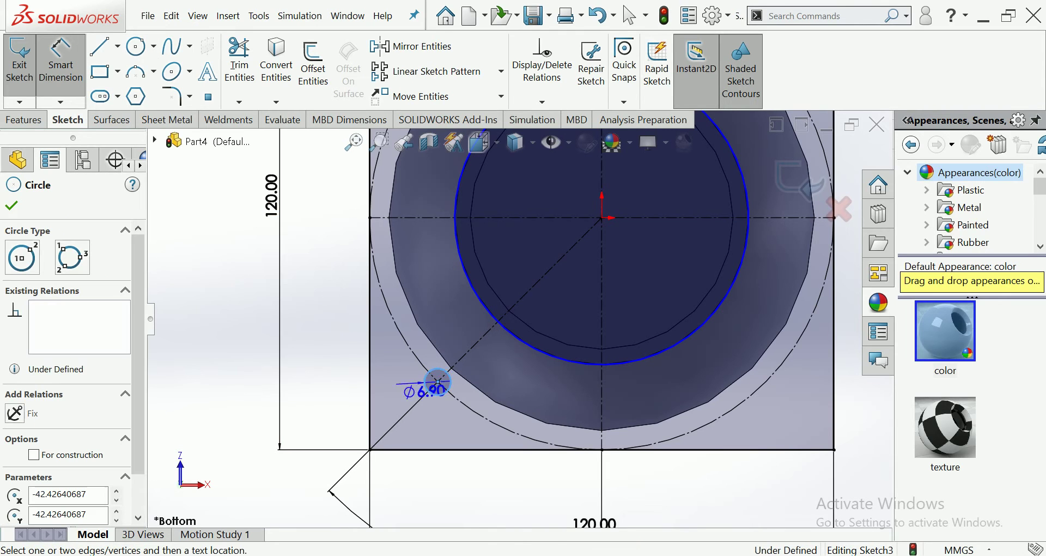
{"action": "scroll", "coordinate": [517, 319], "scroll_direction": "up", "scroll_amount": 3}
{"action": "left_click", "coordinate": [362, 431]}
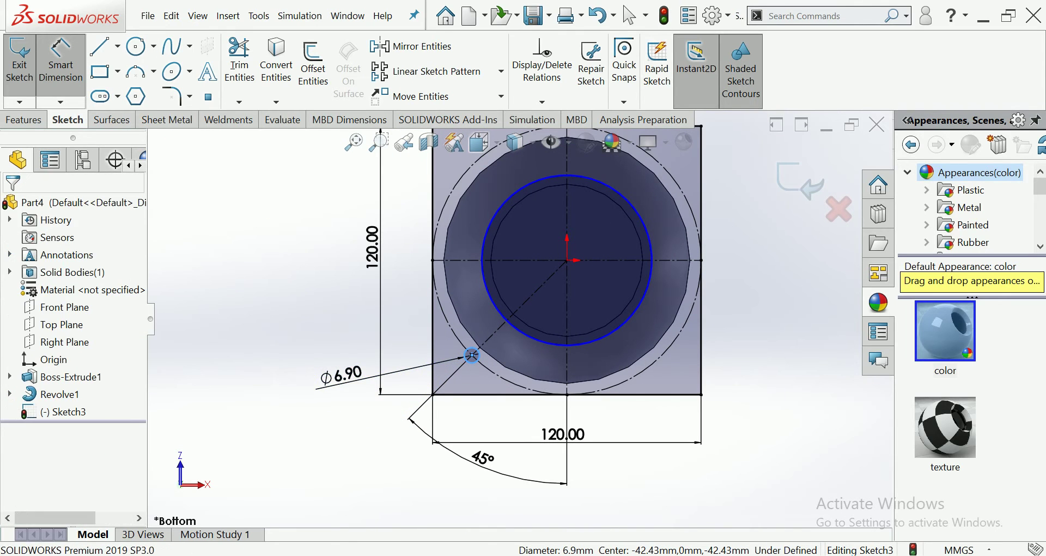
{"action": "type", "text": "8"}
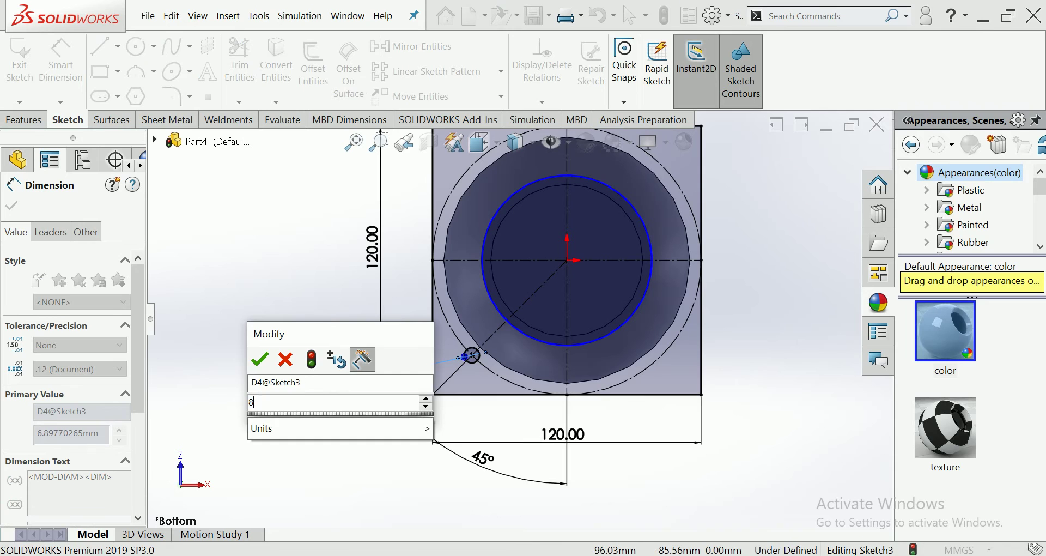
{"action": "key", "text": "Return"}
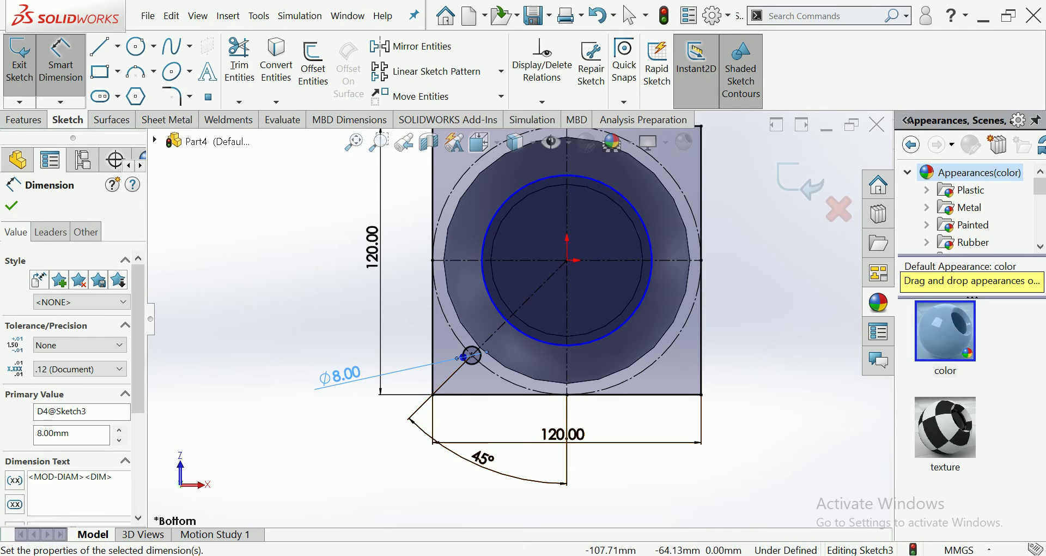
{"action": "key", "text": "Escape"}
Change the small circle's diameter from 8 mm to 10 mm
{"action": "left_click", "coordinate": [333, 373]}
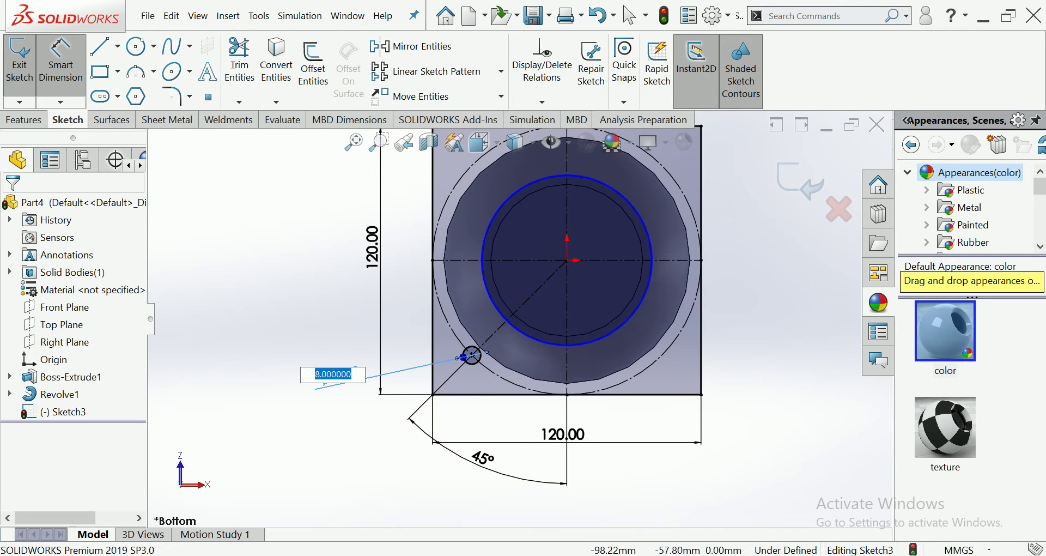
{"action": "key", "text": "Return"}
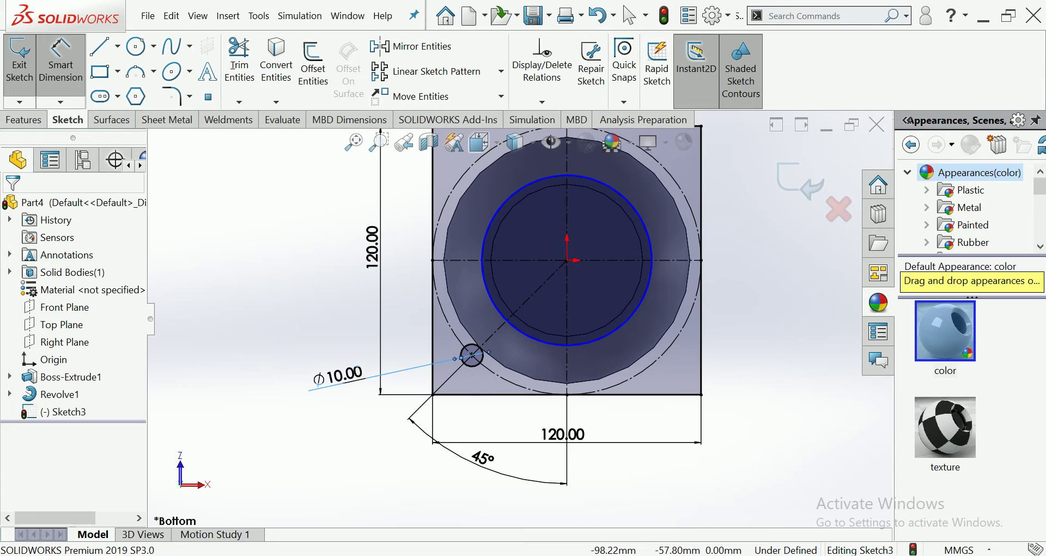
{"action": "scroll", "coordinate": [520, 319], "scroll_direction": "up", "scroll_amount": 3}
{"action": "scroll", "coordinate": [651, 269], "scroll_direction": "down", "scroll_amount": 2}
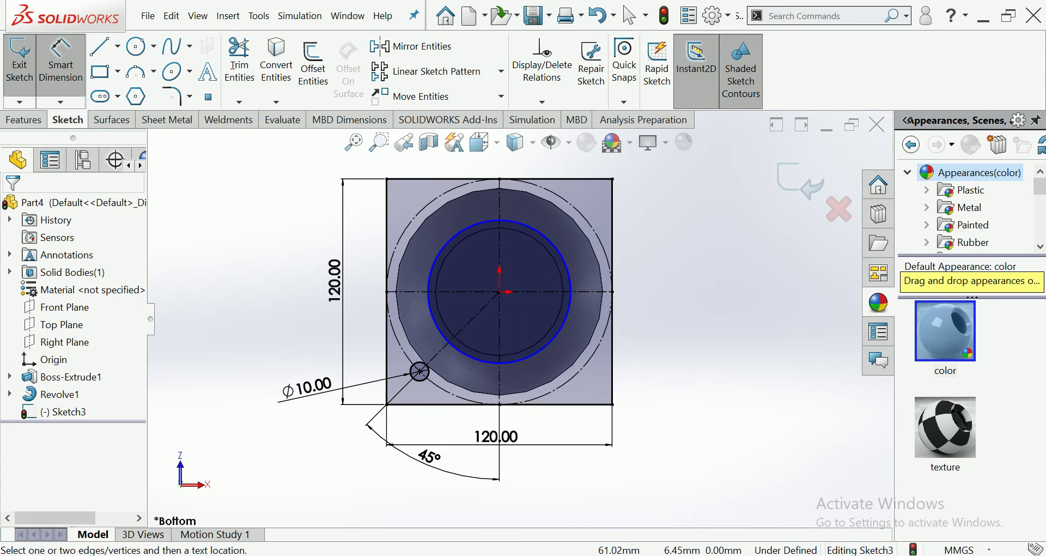
{"action": "key", "text": "Escape"}
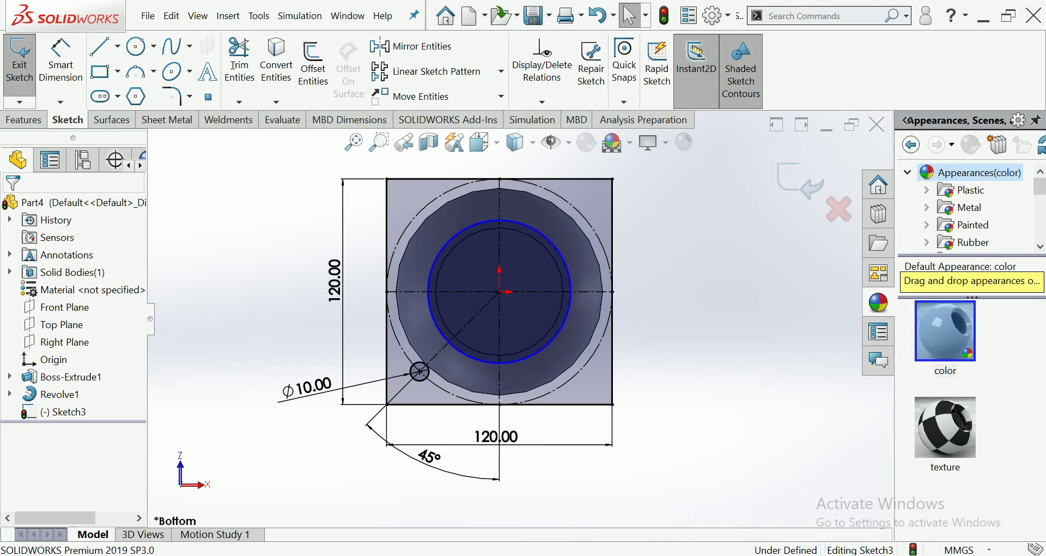
Circular-pattern the Ø10 mm circle into four instances around the sketch centre
{"action": "left_click", "coordinate": [501, 71]}
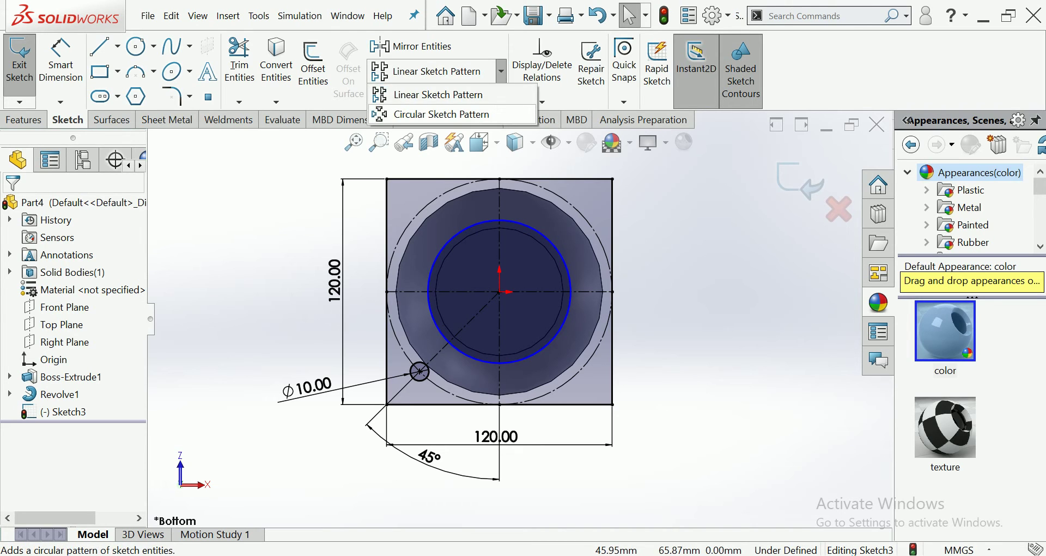
{"action": "left_click", "coordinate": [438, 114]}
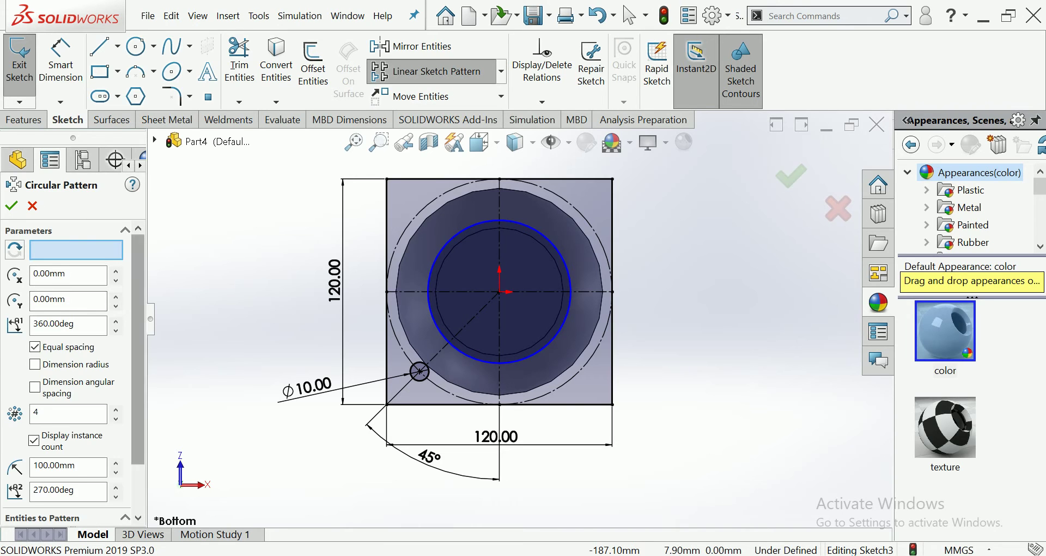
{"action": "scroll", "coordinate": [74, 370], "scroll_direction": "down", "scroll_amount": 3}
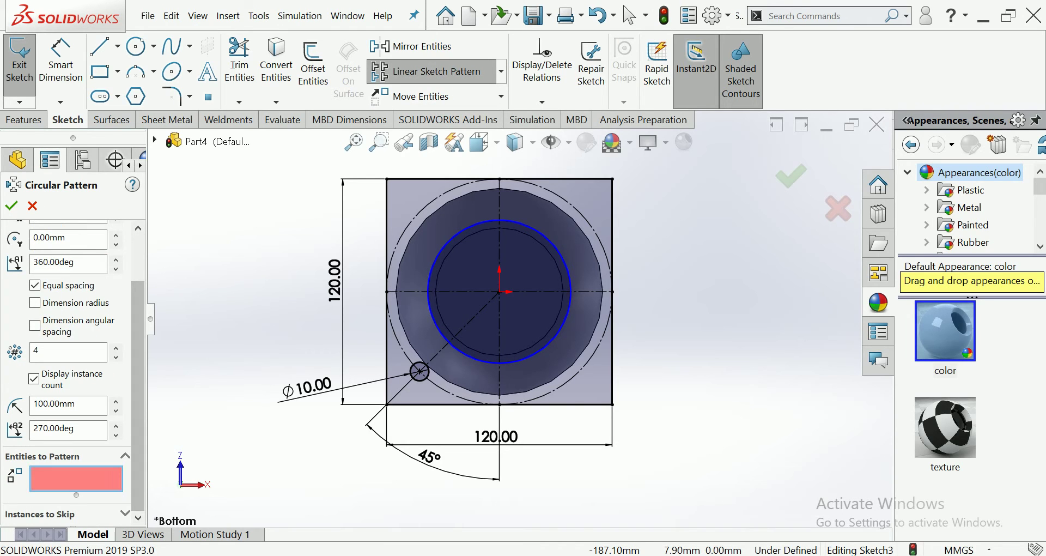
{"action": "left_click", "coordinate": [419, 371]}
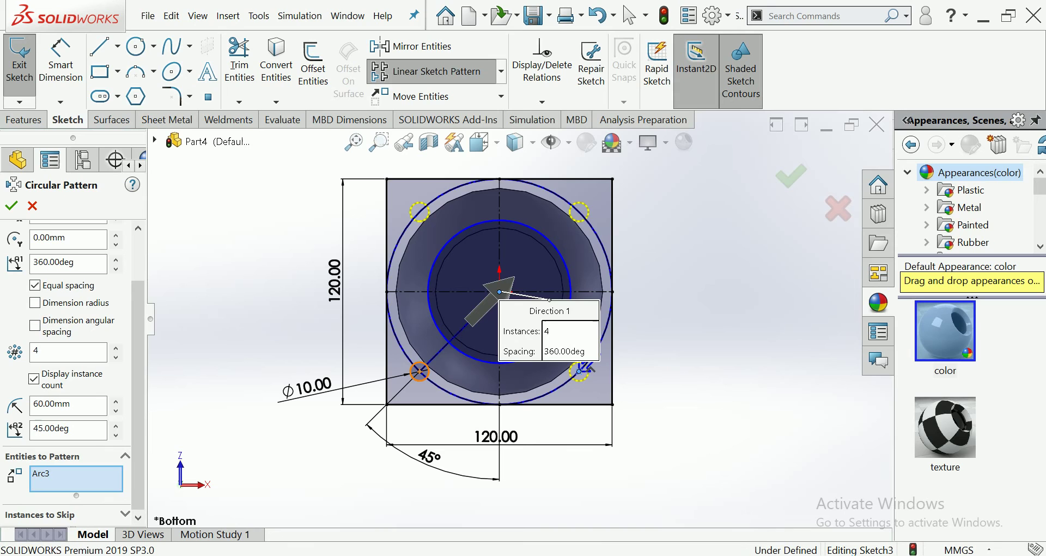
{"action": "left_click", "coordinate": [11, 205]}
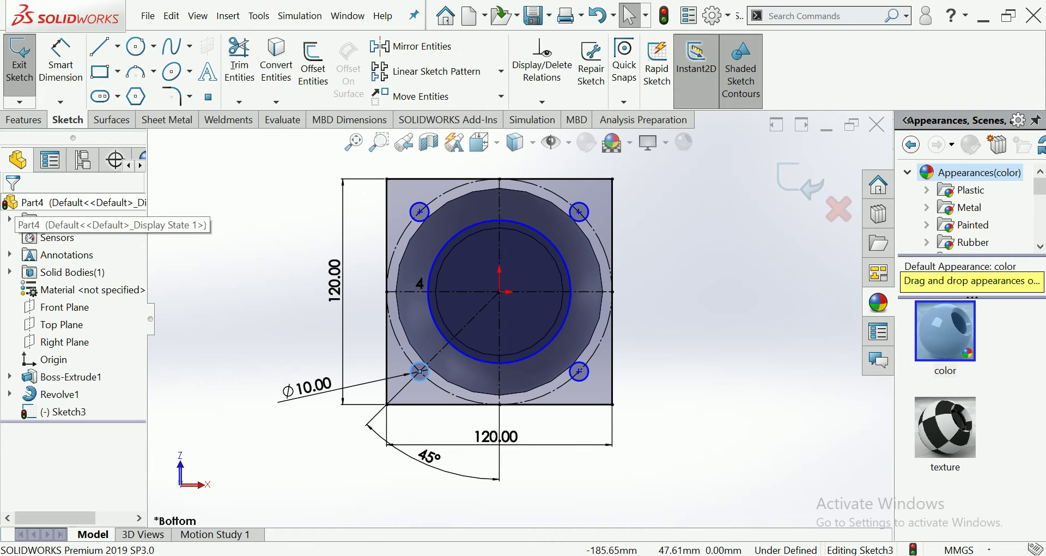
{"action": "left_click", "coordinate": [23, 120]}
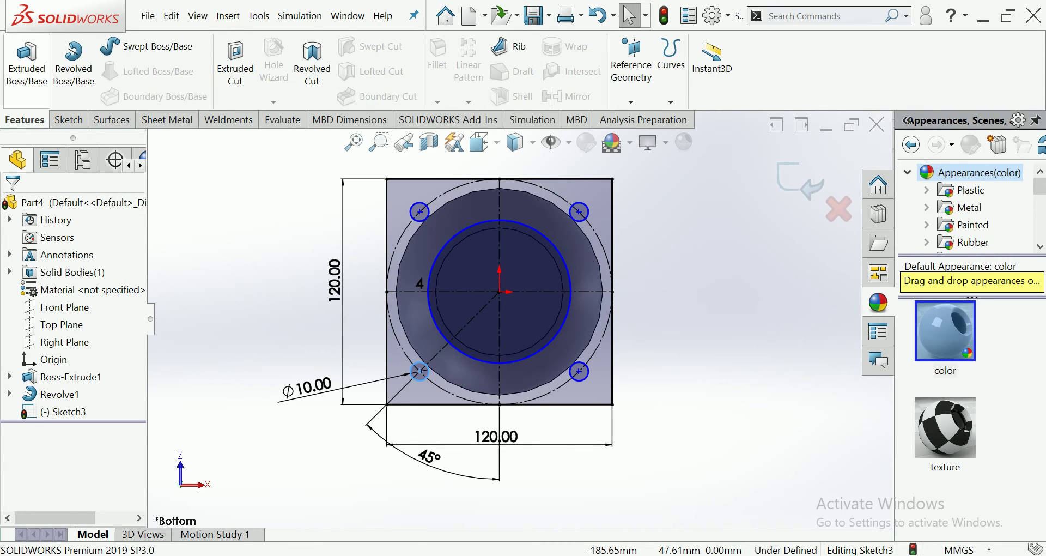
Extrude the square sketch 5 mm with reversed direction to form the holed base plate
{"action": "left_click", "coordinate": [26, 60]}
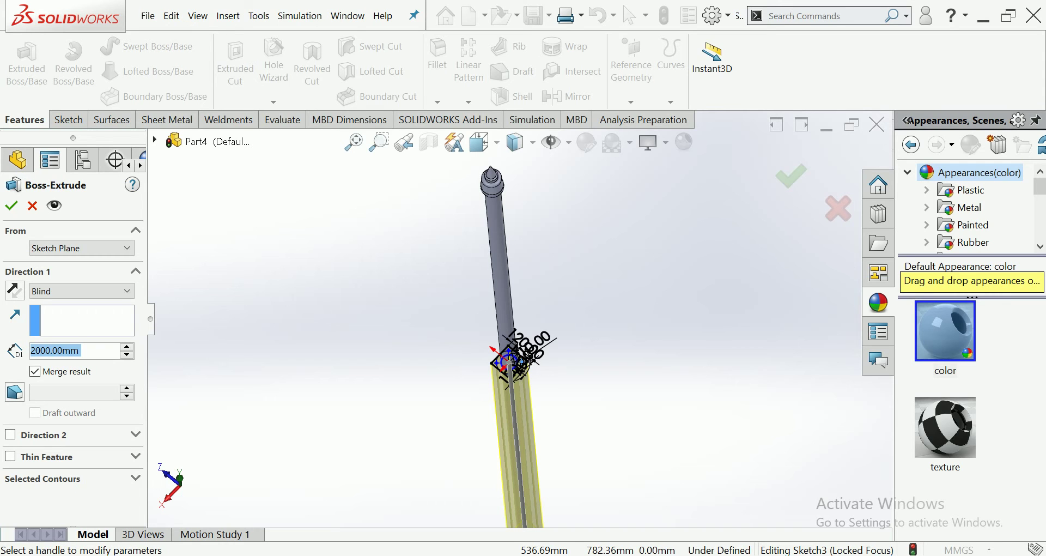
{"action": "type", "text": "10"}
{"action": "key", "text": "Return"}
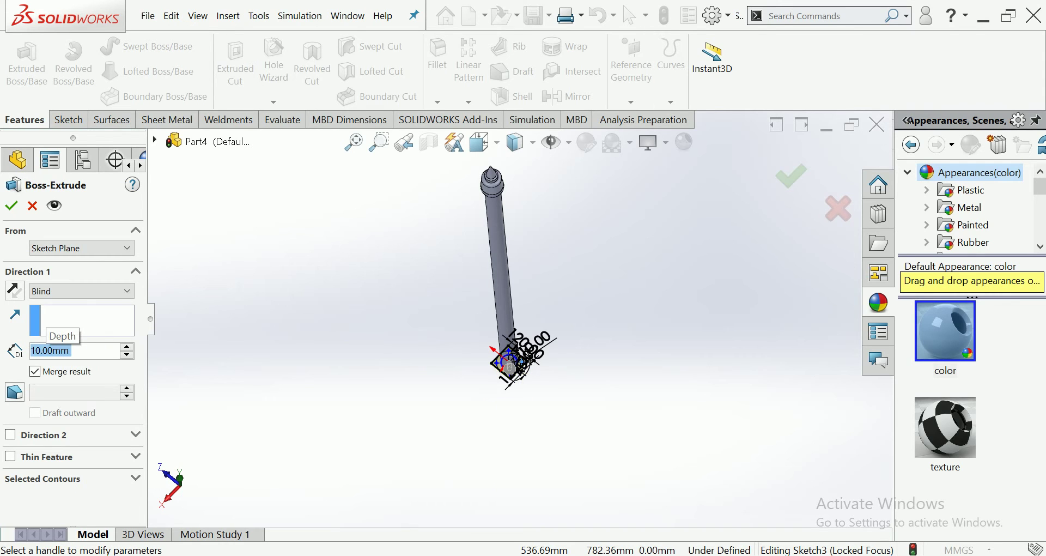
{"action": "scroll", "coordinate": [518, 362], "scroll_direction": "down", "scroll_amount": 5}
{"action": "scroll", "coordinate": [518, 361], "scroll_direction": "down", "scroll_amount": 5}
{"action": "middle_click_drag", "start_coordinate": [469, 326], "coordinate": [470, 373]}
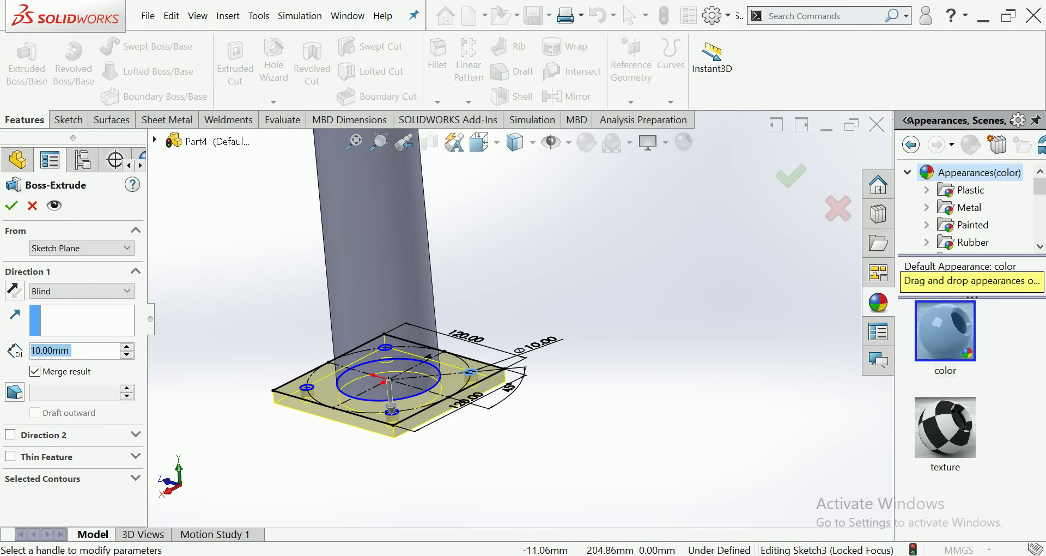
{"action": "type", "text": "5"}
{"action": "key", "text": "Return"}
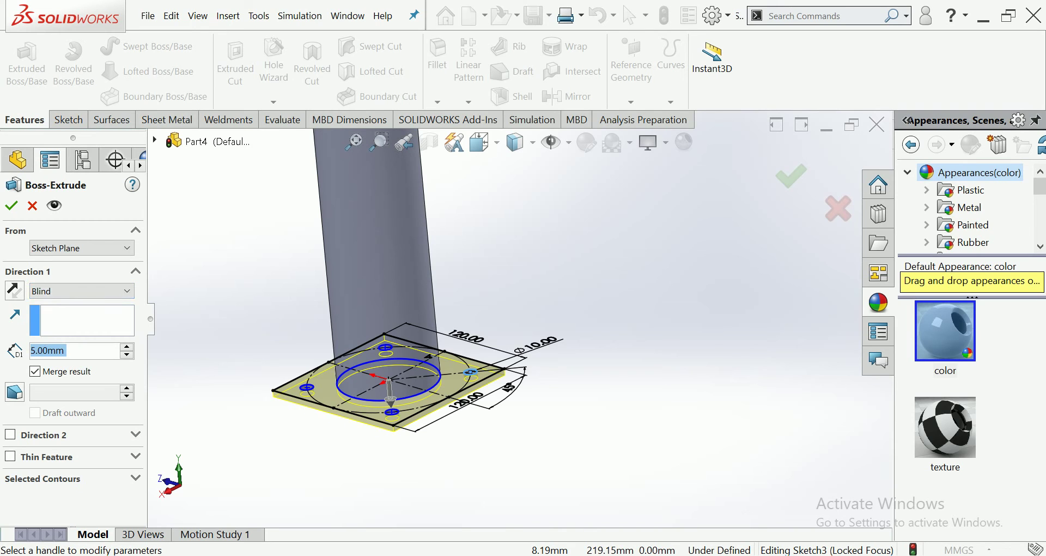
{"action": "left_click", "coordinate": [15, 290]}
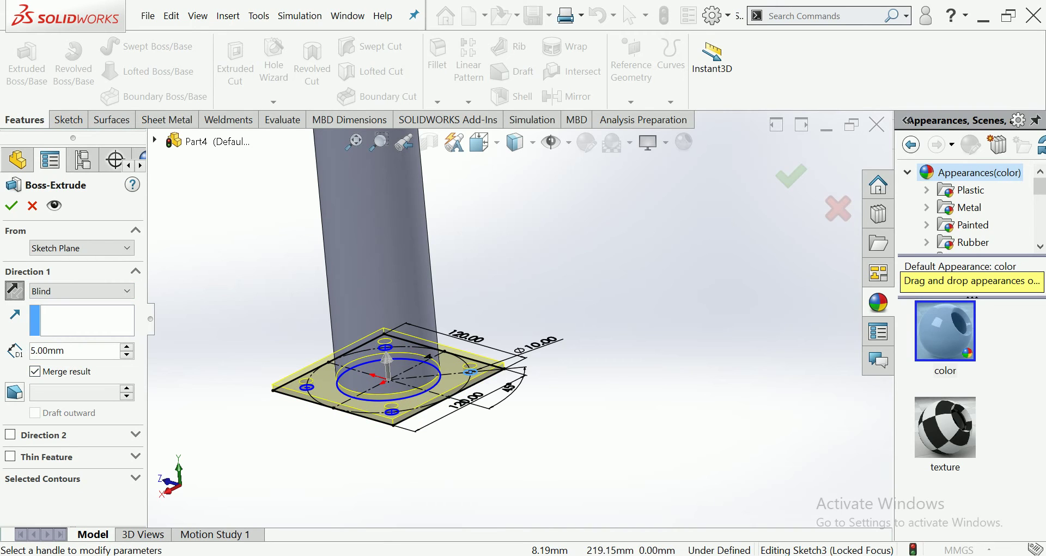
{"action": "key", "text": "Return"}
{"action": "scroll", "coordinate": [499, 323], "scroll_direction": "up", "scroll_amount": 3}
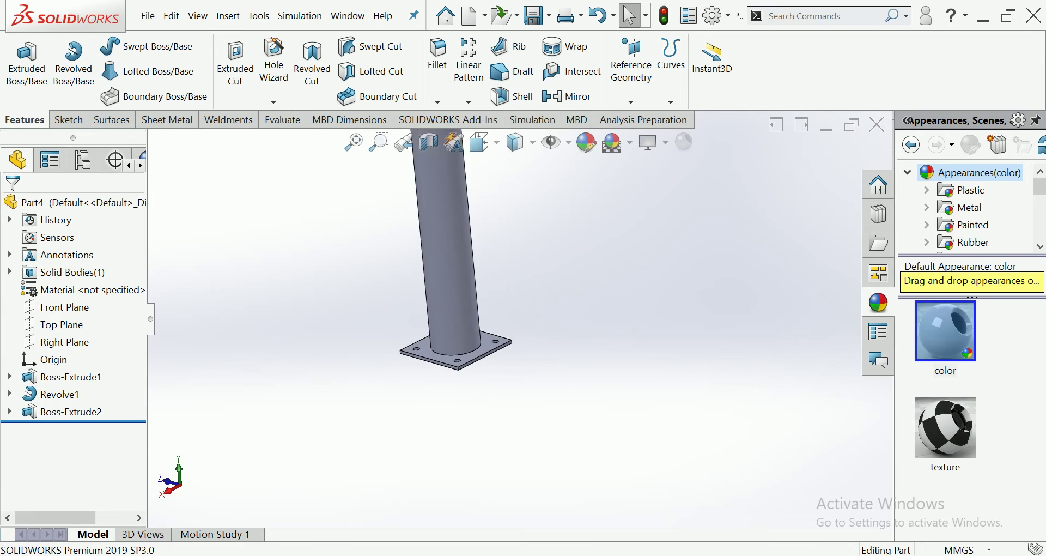
Start a new sketch on the Right Plane and view the model from the right
{"action": "scroll", "coordinate": [499, 323], "scroll_direction": "up", "scroll_amount": 3}
{"action": "middle_click_drag", "start_coordinate": [381, 272], "coordinate": [326, 284]}
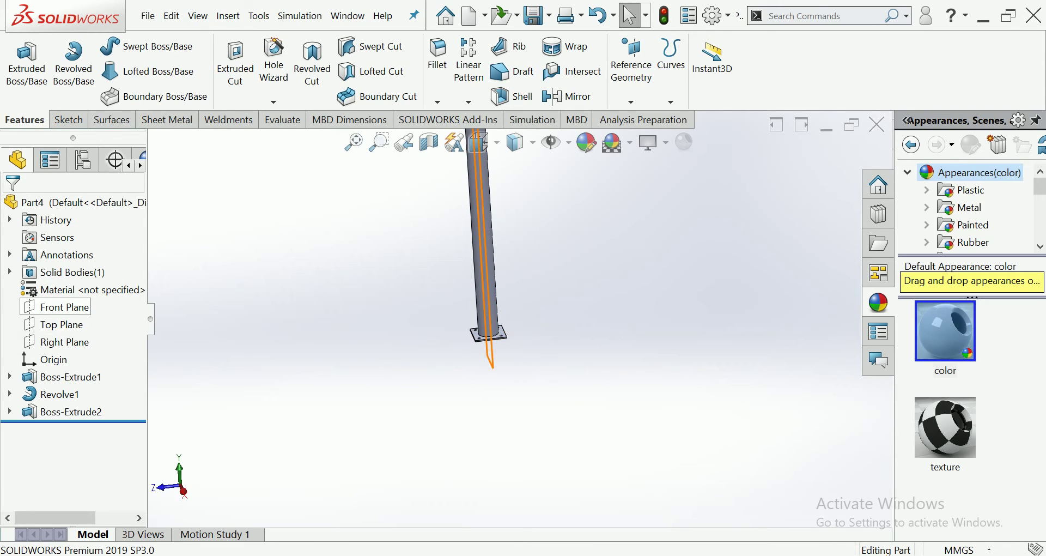
{"action": "left_click", "coordinate": [57, 342]}
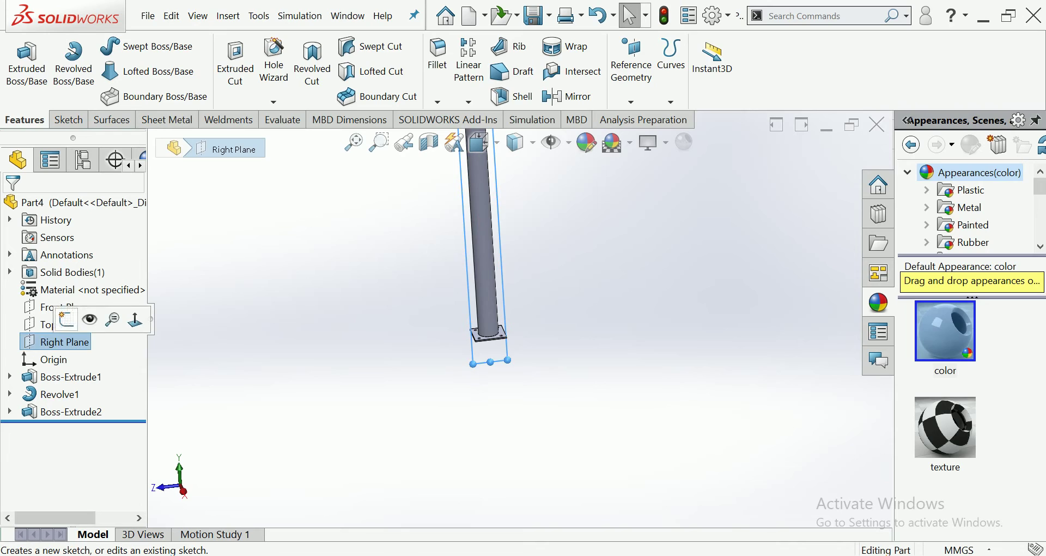
{"action": "left_click", "coordinate": [66, 315]}
{"action": "left_click", "coordinate": [479, 143]}
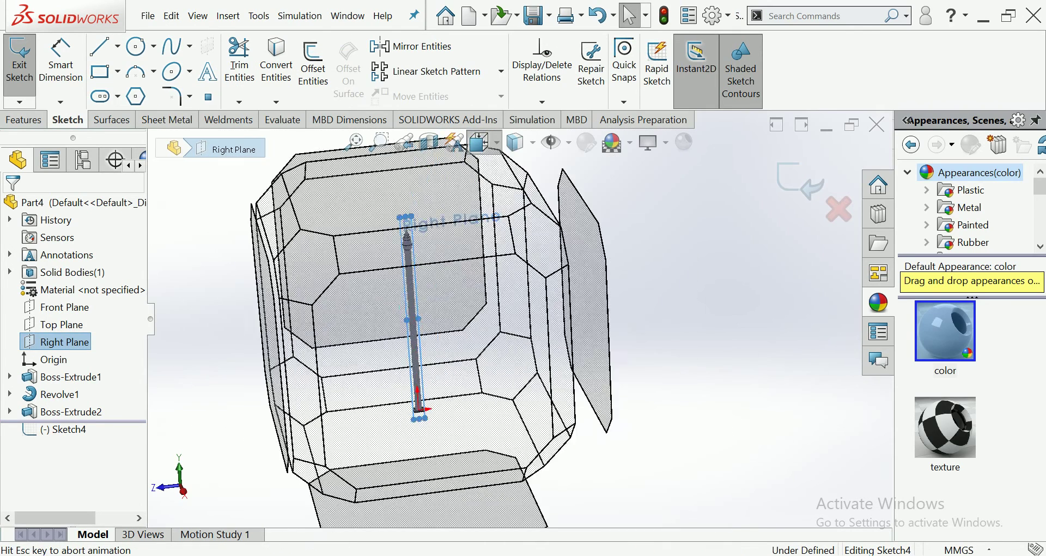
{"action": "left_click", "coordinate": [546, 168]}
{"action": "scroll", "coordinate": [519, 493], "scroll_direction": "down", "scroll_amount": 2}
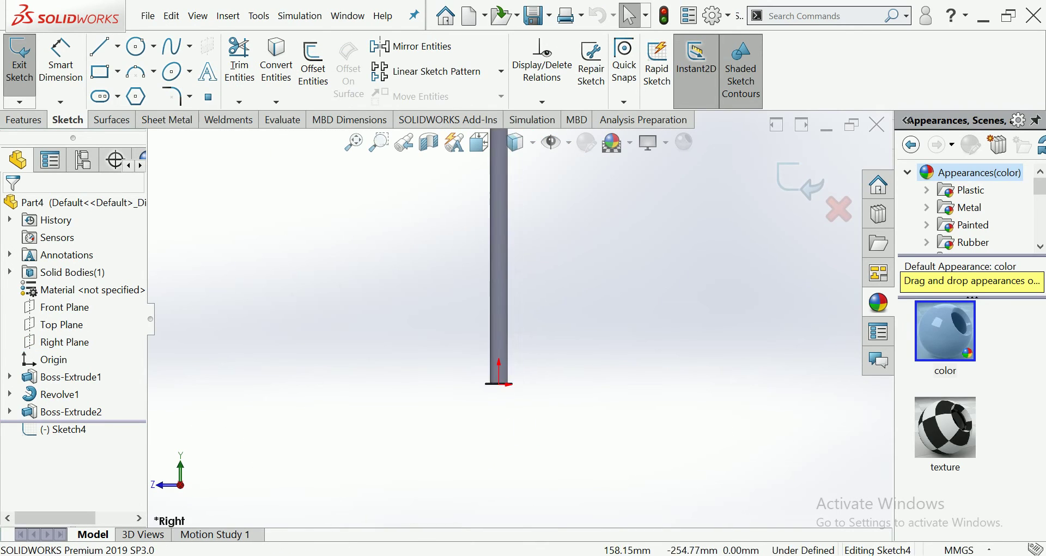
{"action": "scroll", "coordinate": [519, 493], "scroll_direction": "down", "scroll_amount": 2}
{"action": "scroll", "coordinate": [519, 493], "scroll_direction": "down", "scroll_amount": 2}
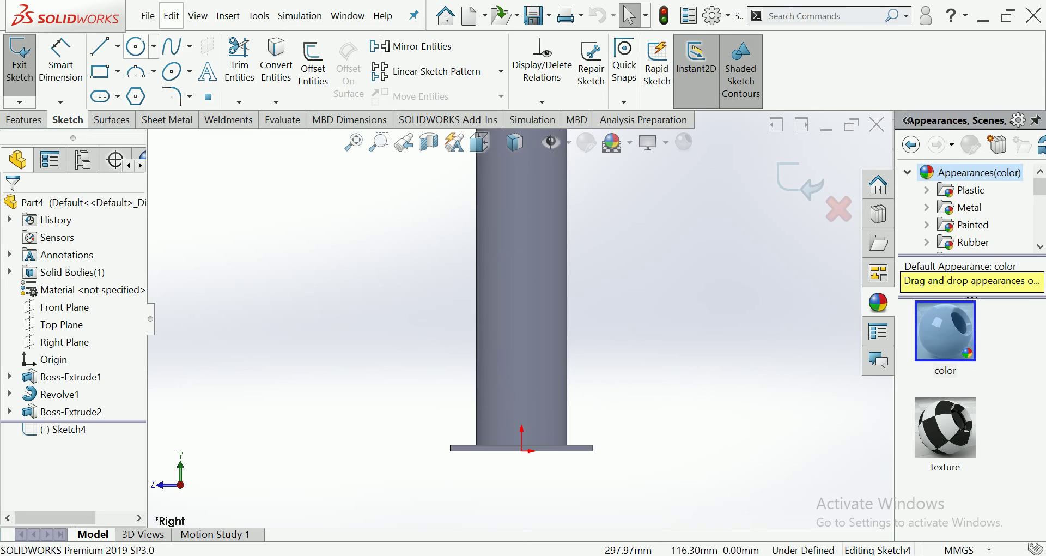
Draw a triangle between the pole and base plate, with its vertical edge 80 mm tall
{"action": "left_click", "coordinate": [101, 46]}
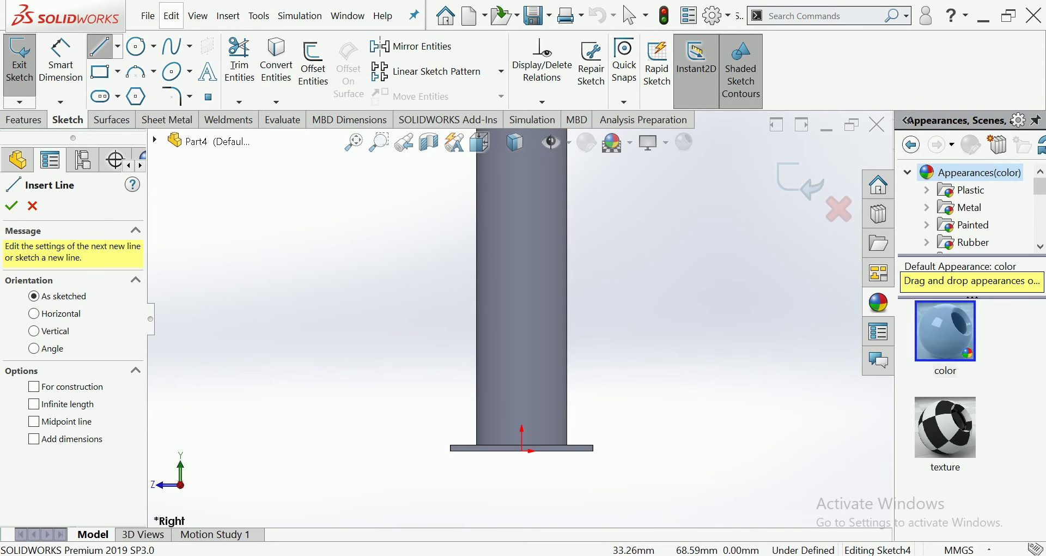
{"action": "left_click", "coordinate": [566, 352]}
{"action": "scroll", "coordinate": [623, 463], "scroll_direction": "down", "scroll_amount": 2}
{"action": "left_click", "coordinate": [579, 435]}
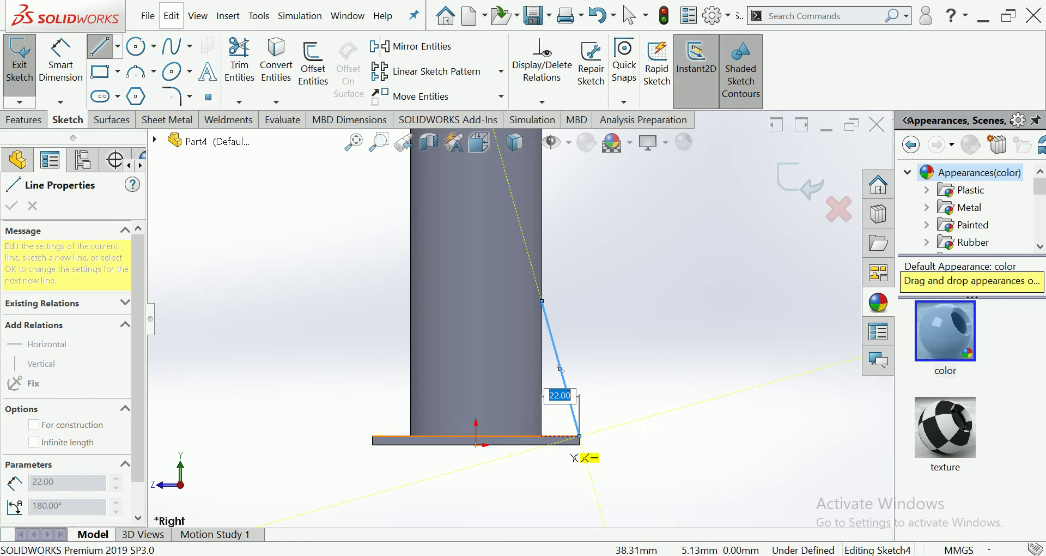
{"action": "left_click", "coordinate": [541, 436]}
{"action": "left_click", "coordinate": [542, 301]}
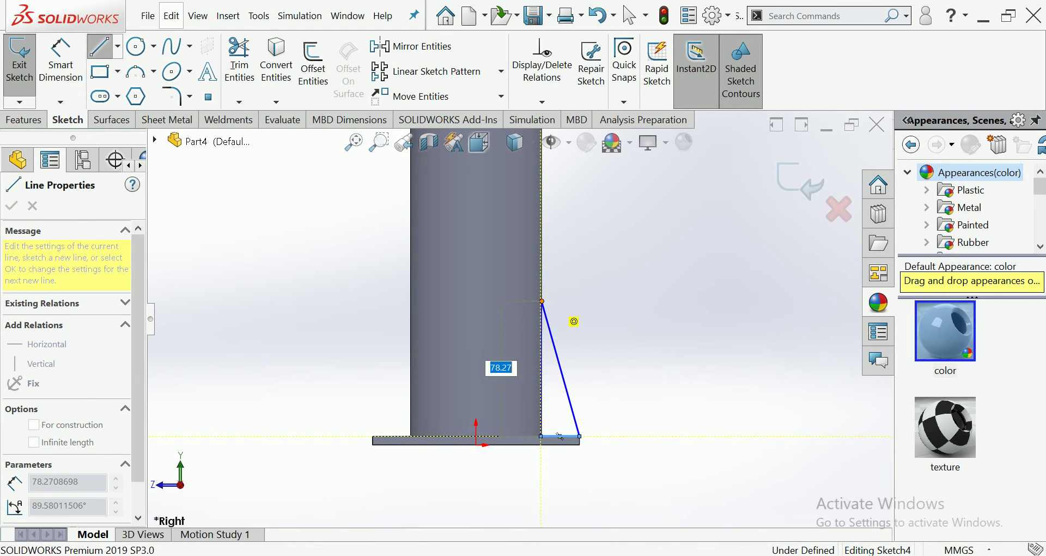
{"action": "key", "text": "d"}
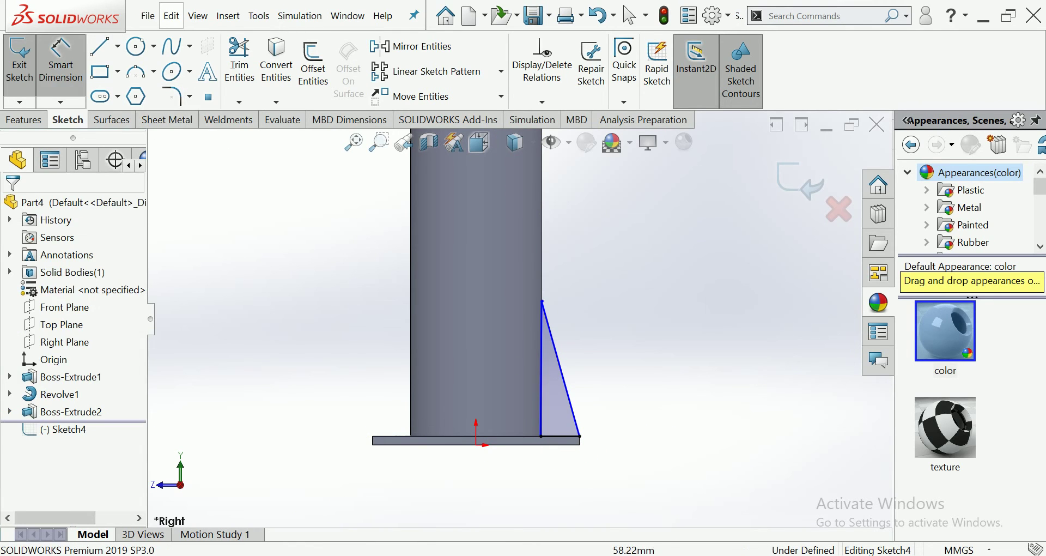
{"action": "left_click", "coordinate": [541, 360]}
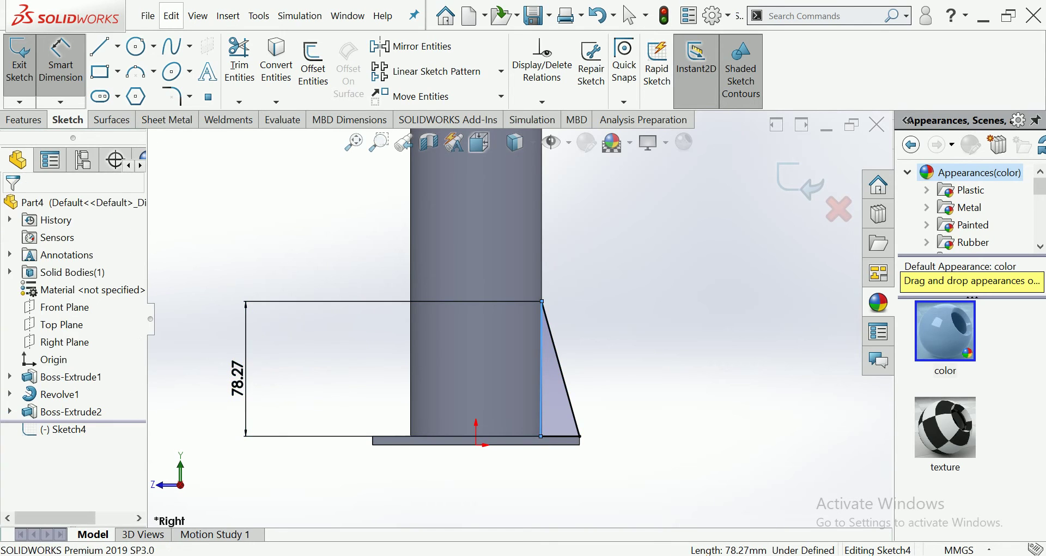
{"action": "left_click", "coordinate": [238, 376]}
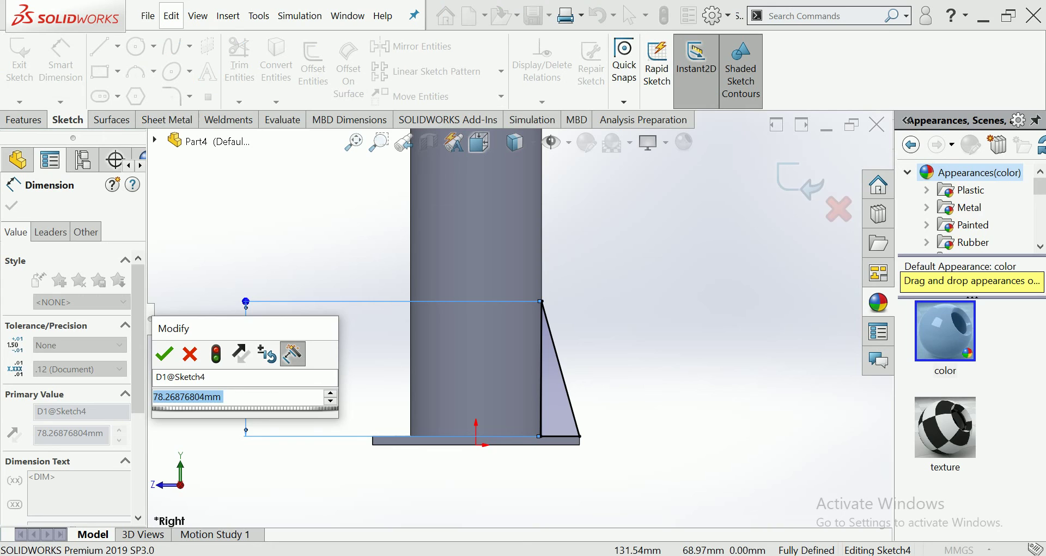
{"action": "type", "text": "80"}
{"action": "key", "text": "Return"}
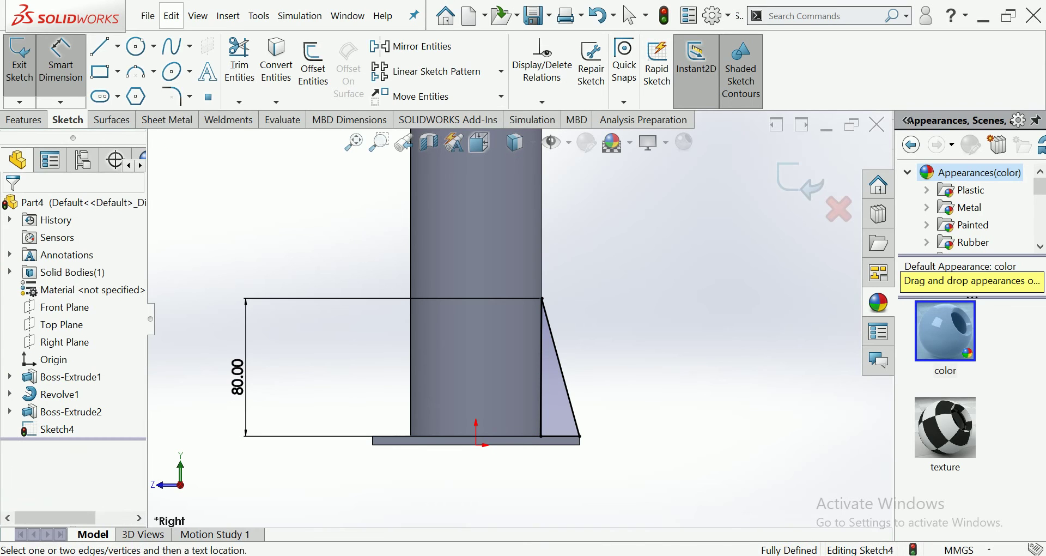
{"action": "key", "text": "Escape"}
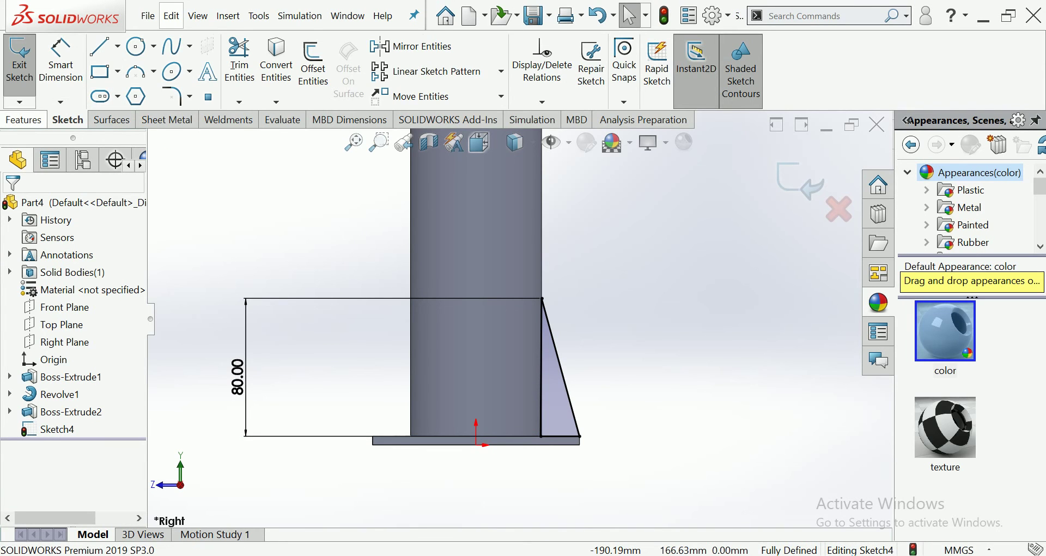
Extrude the triangle Mid Plane into a 5 mm thick gusset
{"action": "left_click", "coordinate": [24, 119]}
{"action": "left_click", "coordinate": [26, 63]}
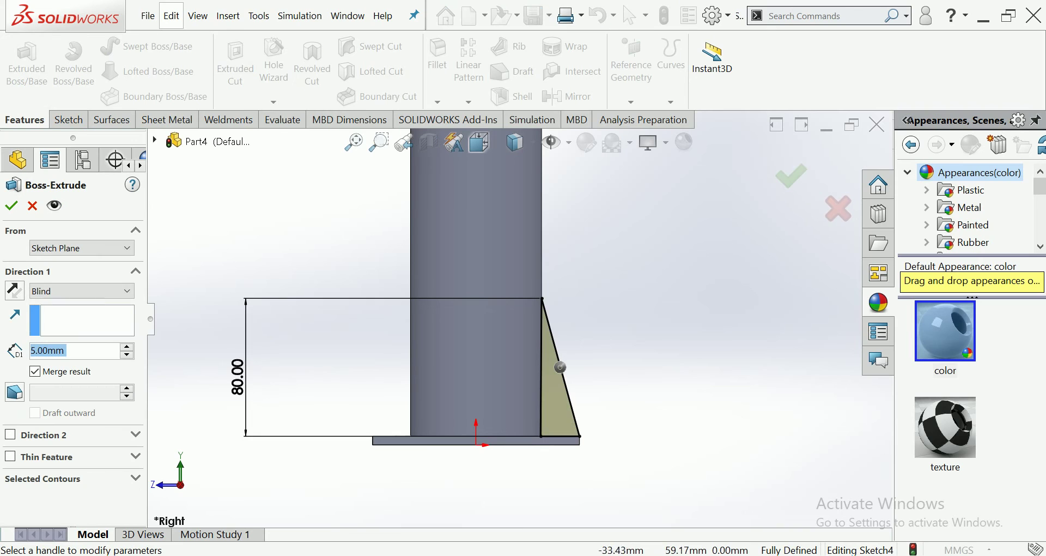
{"action": "left_click", "coordinate": [82, 291]}
{"action": "left_click", "coordinate": [55, 375]}
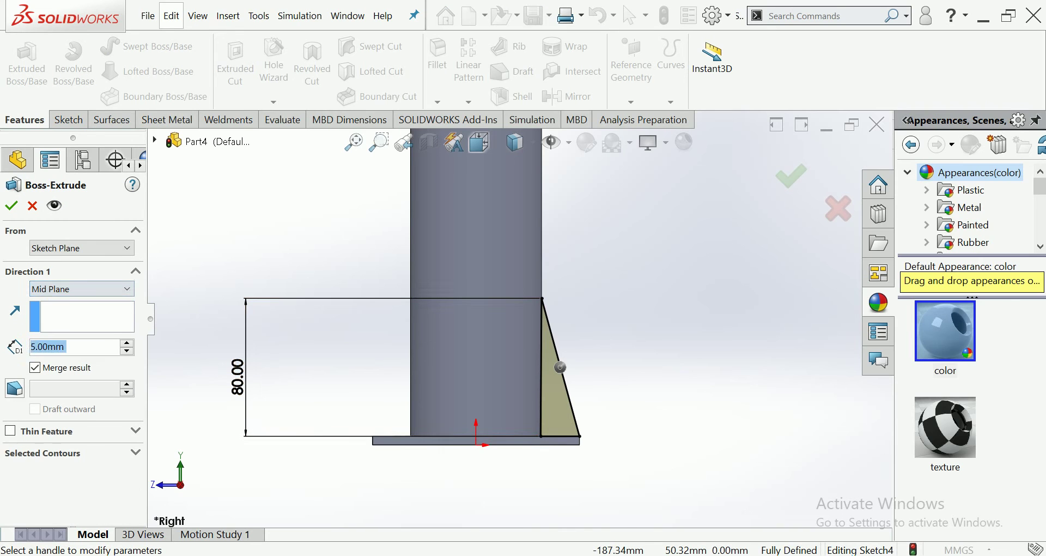
{"action": "key", "text": "Return"}
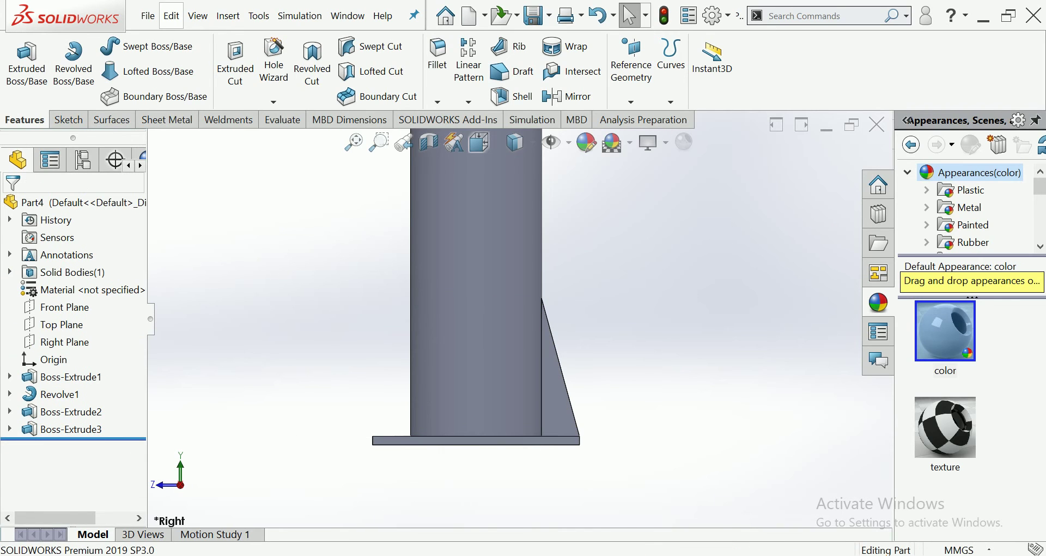
{"action": "left_click", "coordinate": [468, 102]}
Try a circular body pattern about the base plate's circular edge, then cancel it
{"action": "left_click", "coordinate": [536, 138]}
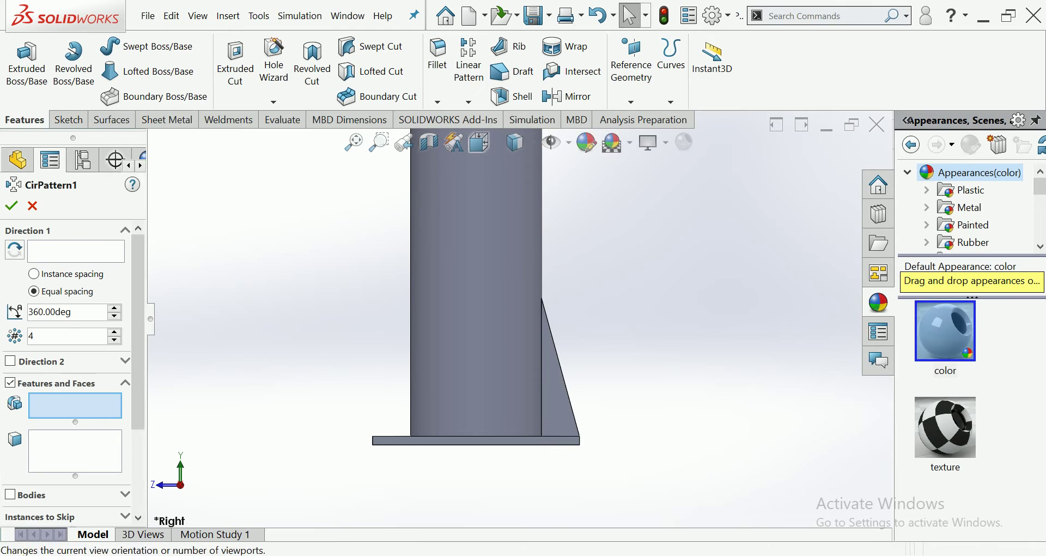
{"action": "middle_click_drag", "start_coordinate": [469, 491], "coordinate": [462, 376]}
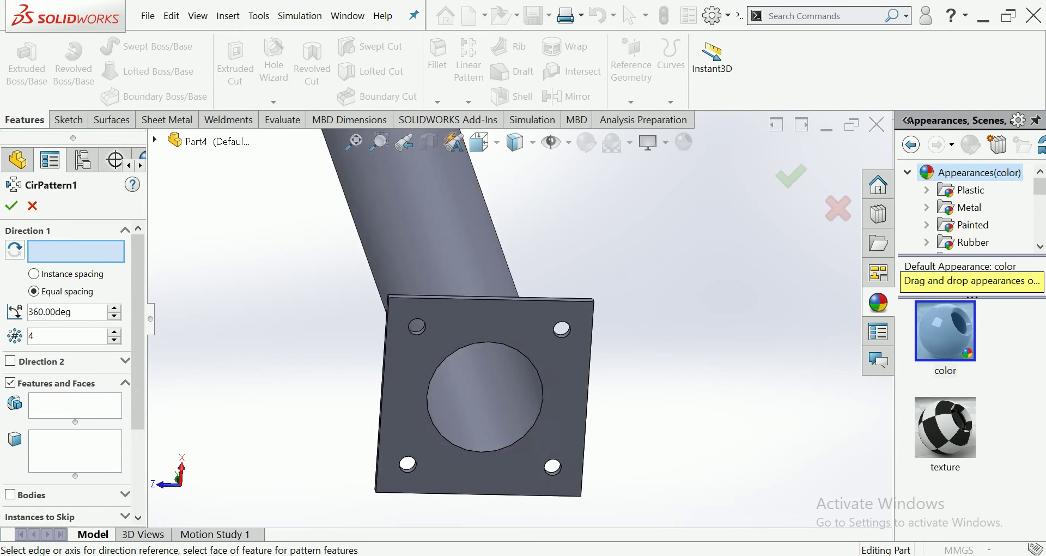
{"action": "left_click", "coordinate": [457, 350]}
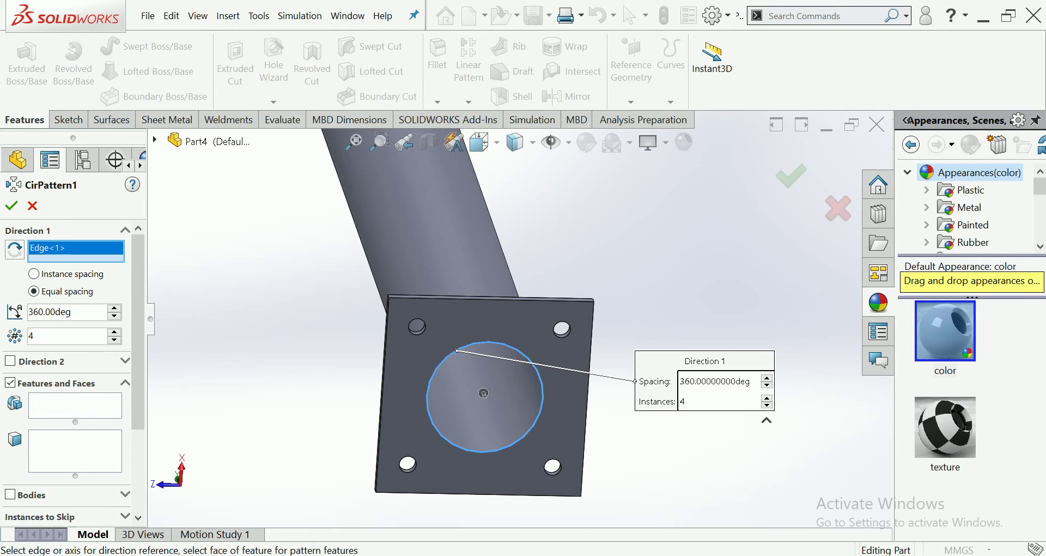
{"action": "middle_click_drag", "start_coordinate": [484, 393], "coordinate": [495, 431]}
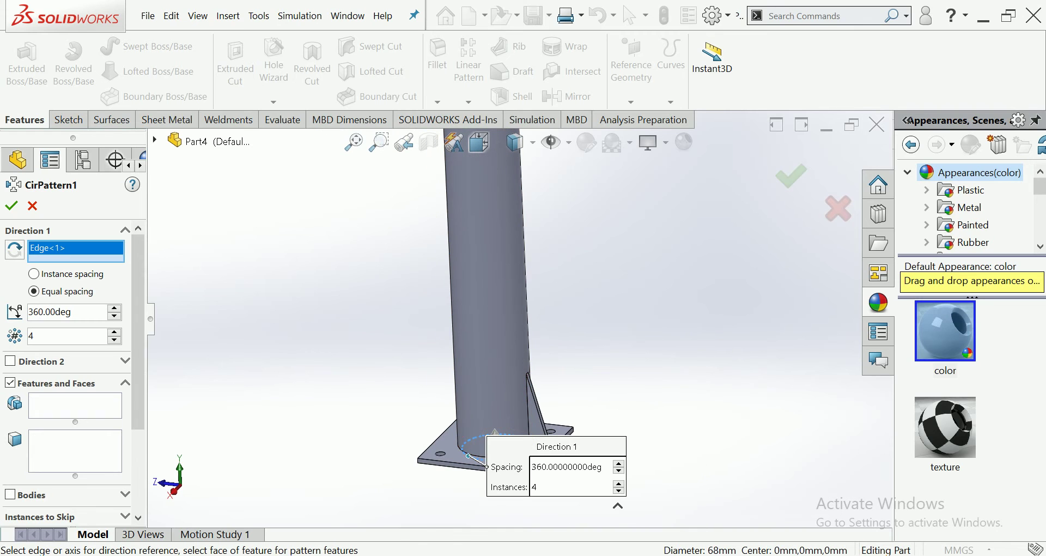
{"action": "scroll", "coordinate": [65, 370], "scroll_direction": "down", "scroll_amount": 3}
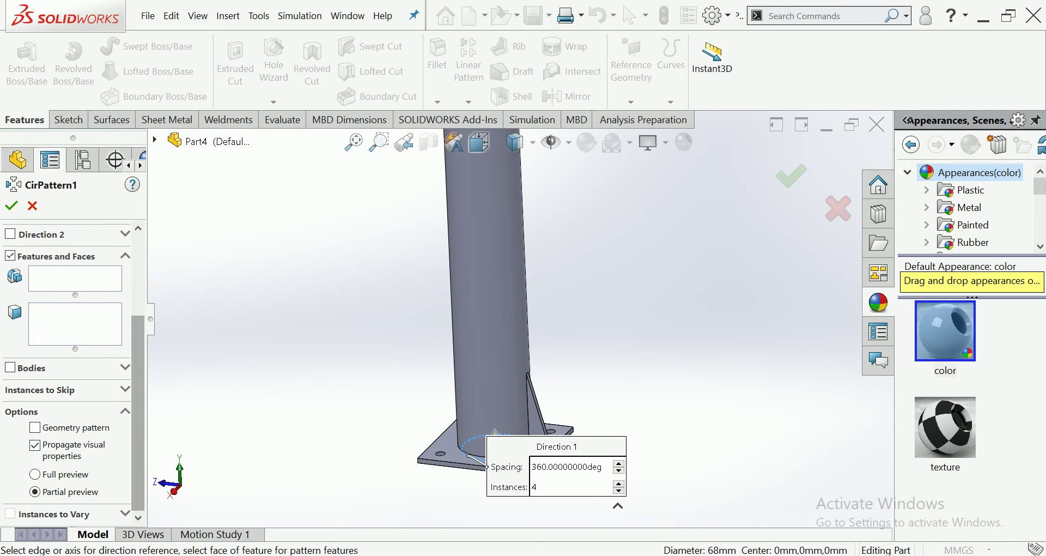
{"action": "left_click", "coordinate": [10, 367]}
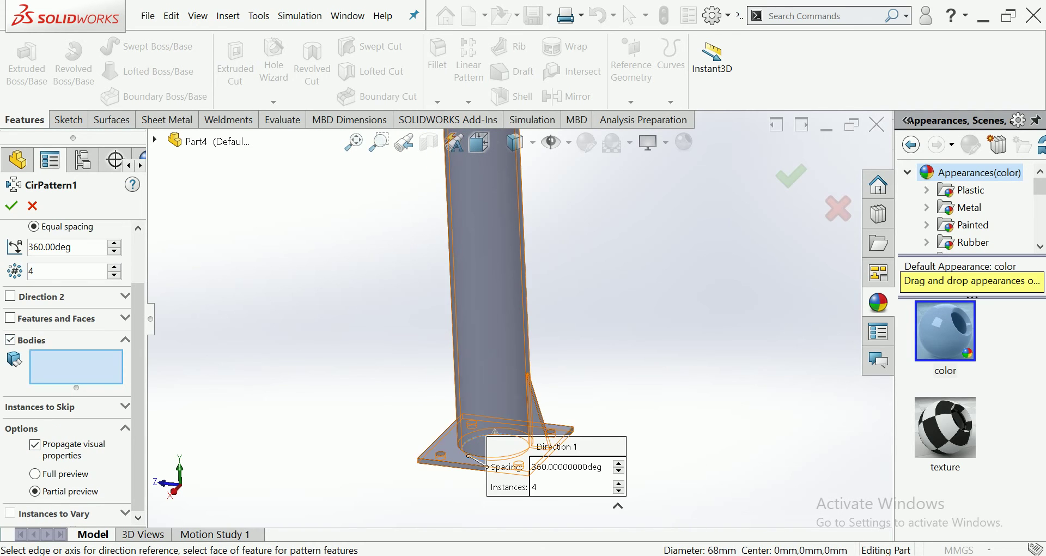
{"action": "scroll", "coordinate": [539, 428], "scroll_direction": "down", "scroll_amount": 5}
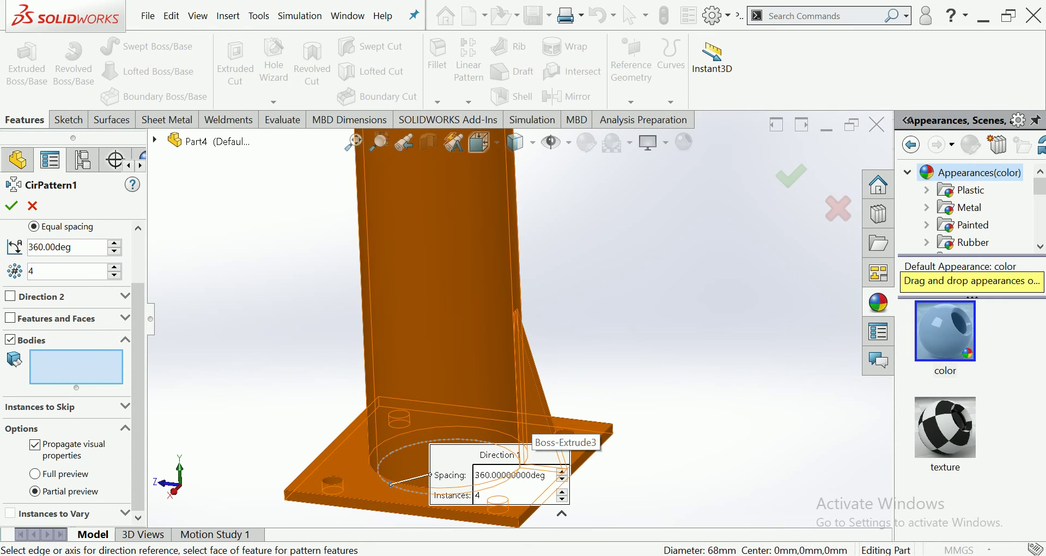
{"action": "key", "text": "Escape"}
{"action": "left_click", "coordinate": [542, 436]}
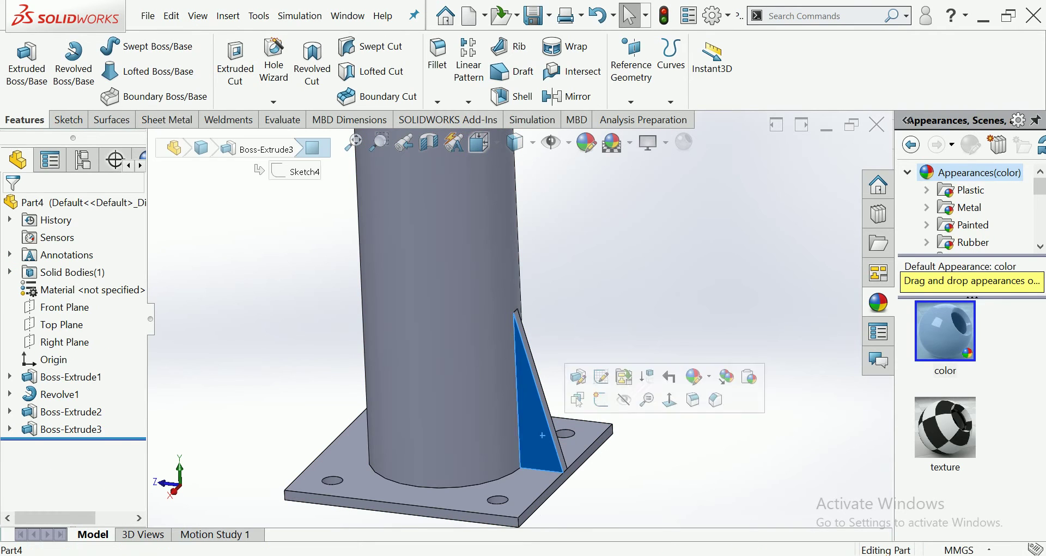
Reopen the rib's Boss-Extrude3 feature and confirm it unchanged
{"action": "right_click", "coordinate": [66, 428]}
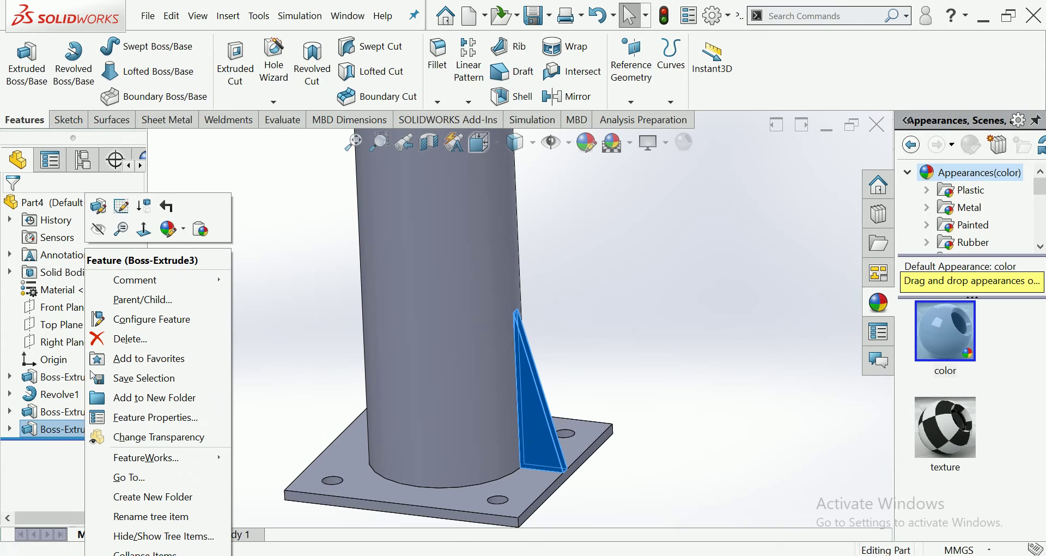
{"action": "left_click", "coordinate": [121, 206]}
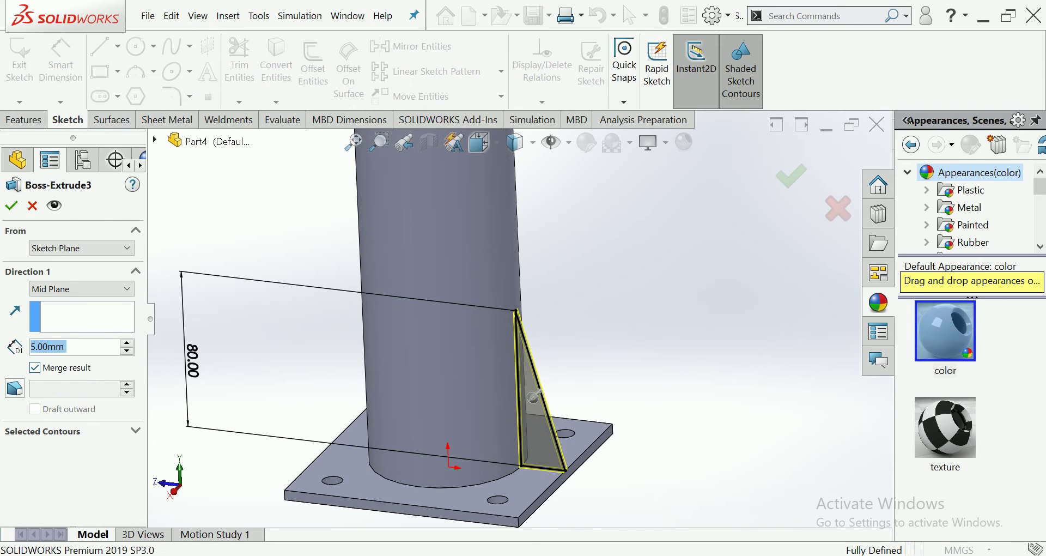
{"action": "left_click", "coordinate": [11, 205]}
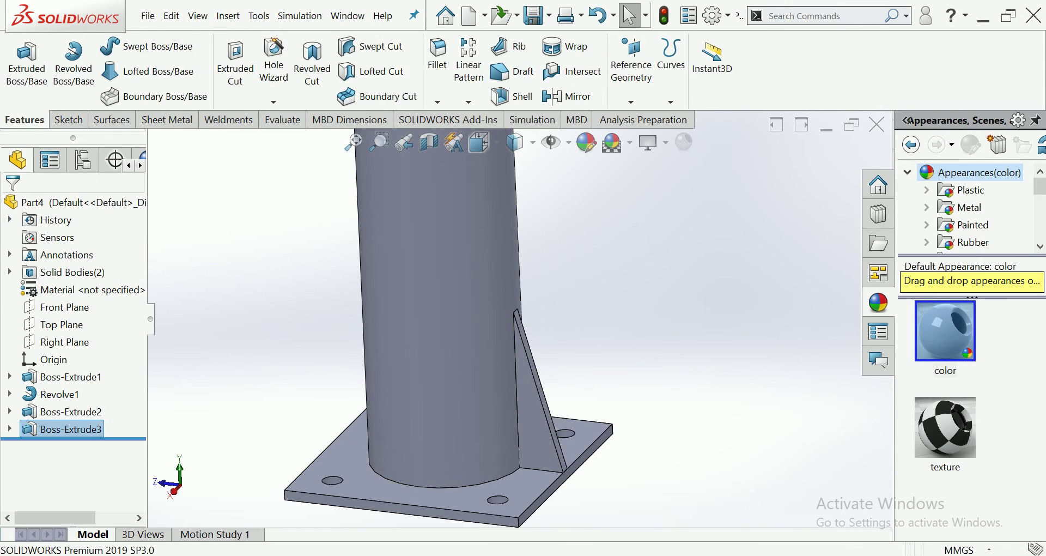
Circular-pattern the rib body four times about the base plate's circular edge
{"action": "left_click", "coordinate": [468, 102]}
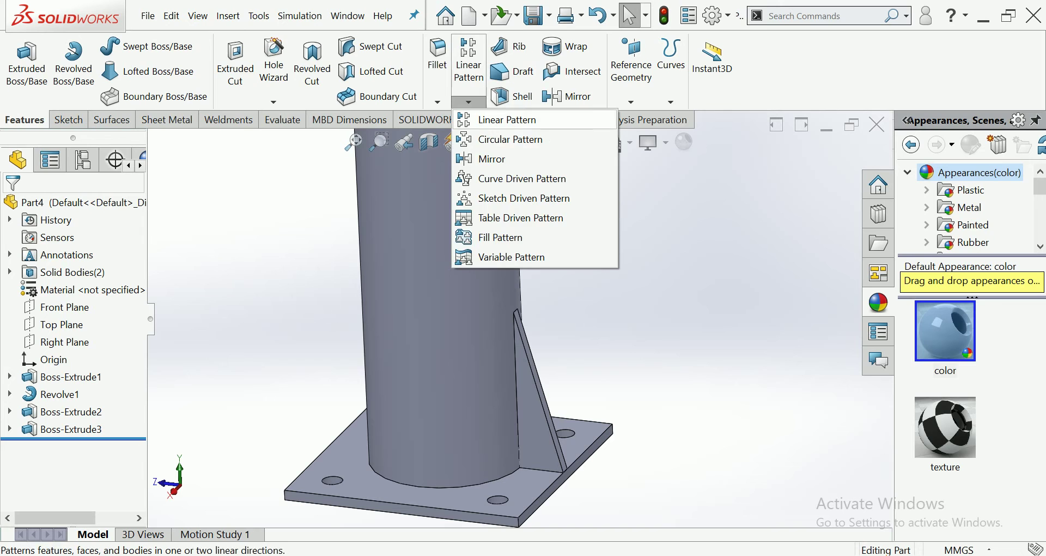
{"action": "left_click", "coordinate": [507, 138]}
{"action": "left_click", "coordinate": [76, 252]}
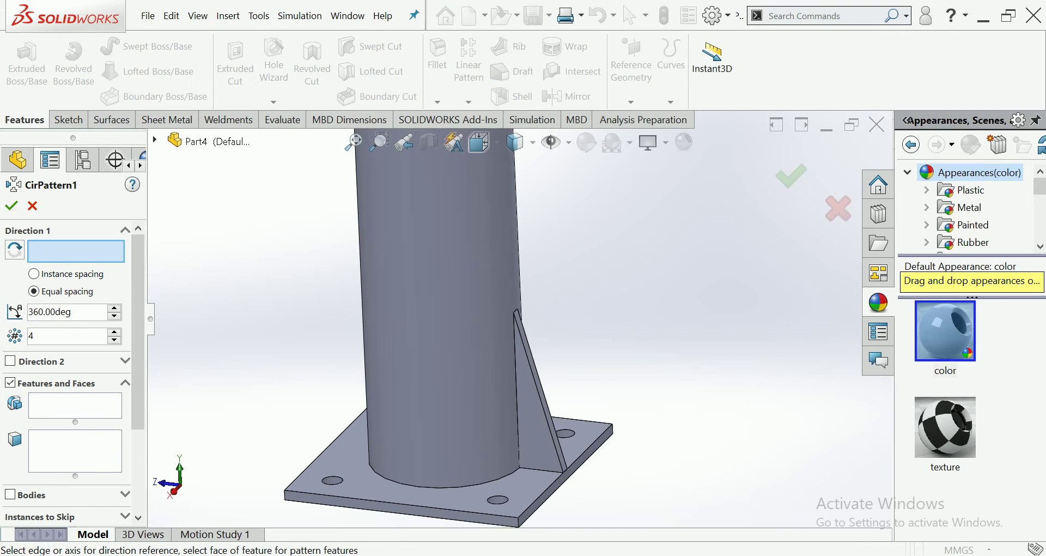
{"action": "middle_click_drag", "start_coordinate": [436, 327], "coordinate": [414, 245]}
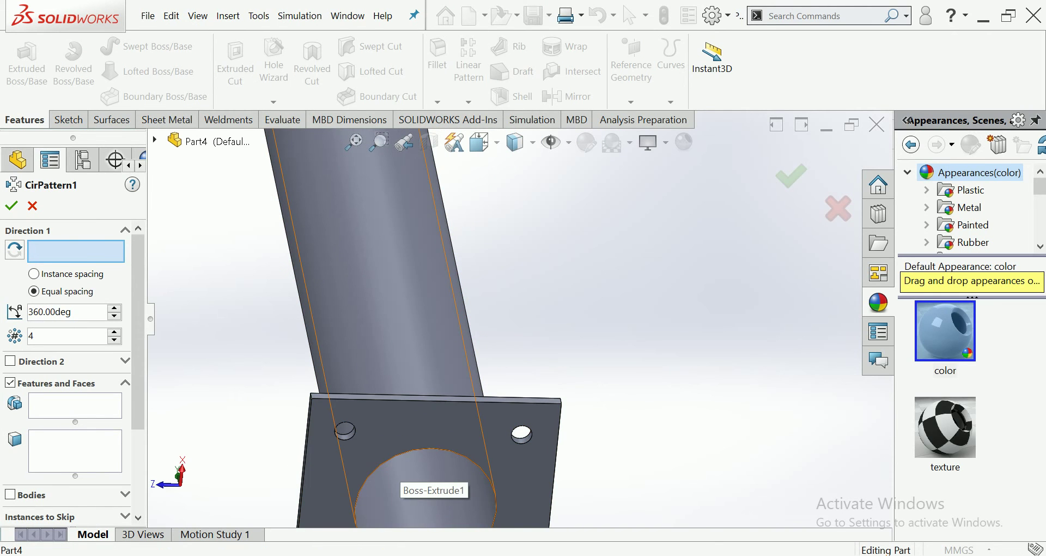
{"action": "left_click", "coordinate": [395, 457]}
{"action": "scroll", "coordinate": [395, 457], "scroll_direction": "up", "scroll_amount": 5}
{"action": "middle_click_drag", "start_coordinate": [395, 457], "coordinate": [461, 386]}
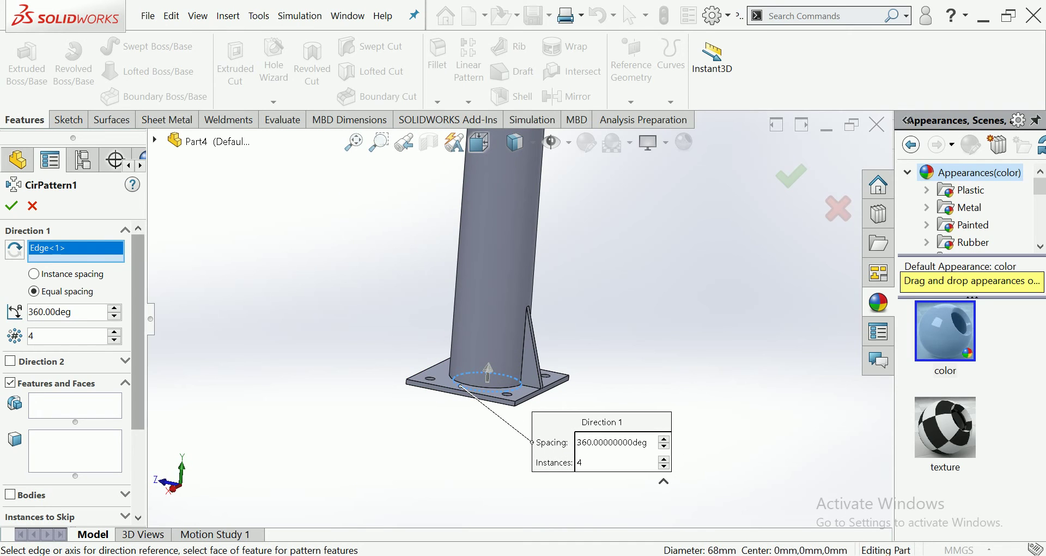
{"action": "scroll", "coordinate": [66, 354], "scroll_direction": "down", "scroll_amount": 1}
{"action": "left_click", "coordinate": [10, 449]}
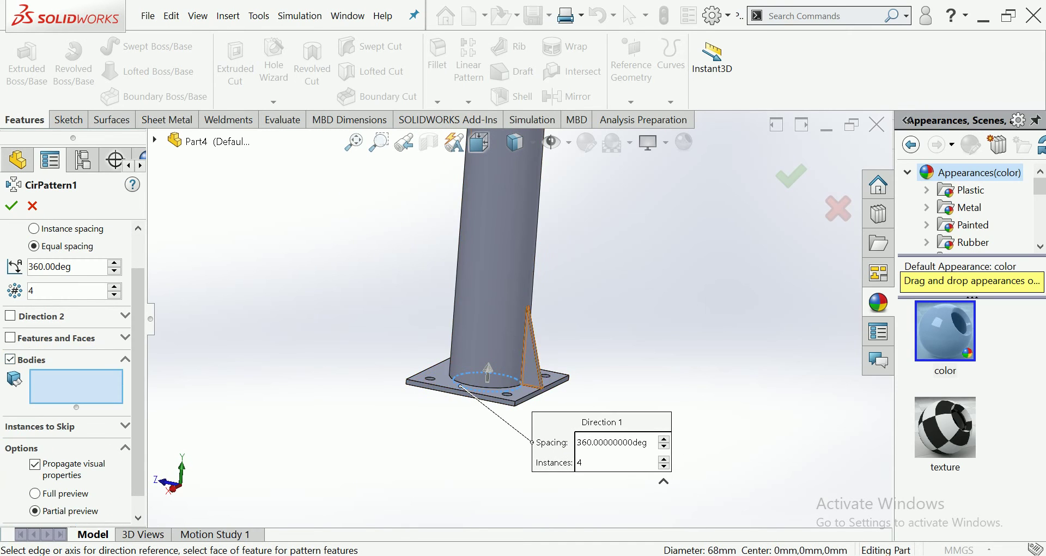
{"action": "left_click", "coordinate": [532, 354]}
{"action": "left_click", "coordinate": [11, 206]}
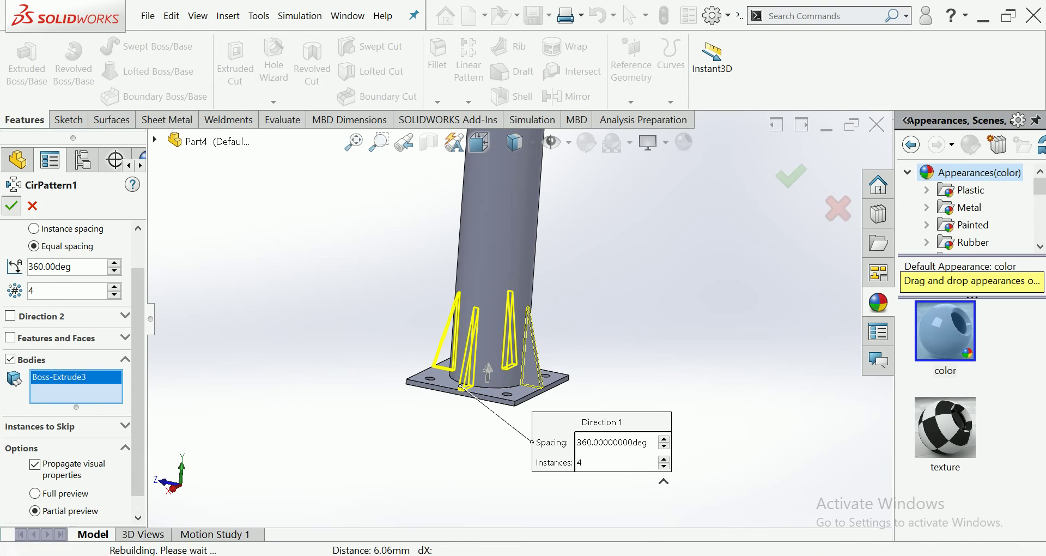
{"action": "key", "text": "Up"}
{"action": "key", "text": "Up"}
{"action": "key", "text": "Up"}
{"action": "key", "text": "Up"}
{"action": "key", "text": "Up"}
{"action": "key", "text": "Up"}
{"action": "key", "text": "Up"}
{"action": "key", "text": "Up"}
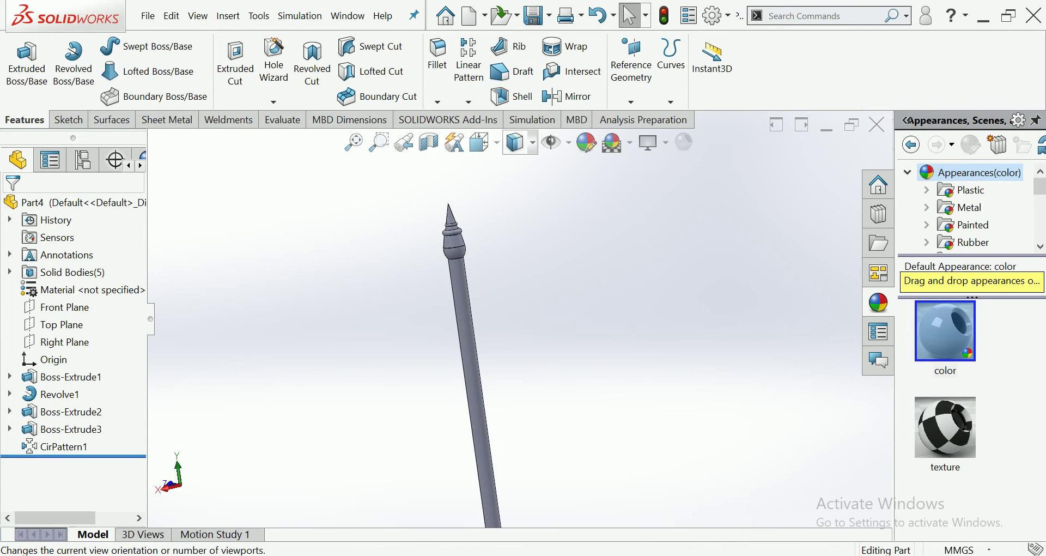
Switch to the Front view and start a new sketch on the Front Plane
{"action": "left_click", "coordinate": [479, 142]}
{"action": "left_click", "coordinate": [506, 220]}
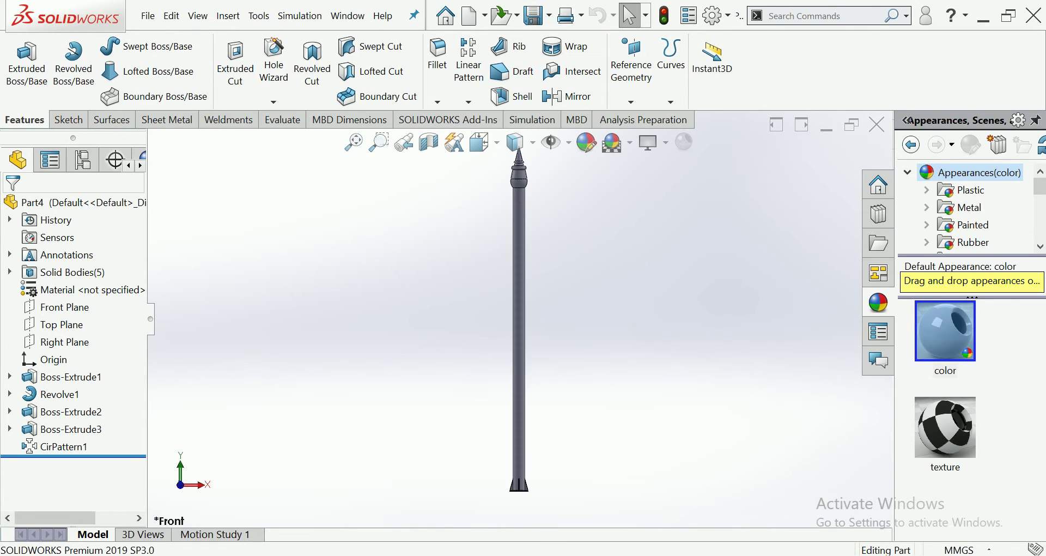
{"action": "scroll", "coordinate": [519, 318], "scroll_direction": "up", "scroll_amount": 3}
{"action": "left_click", "coordinate": [63, 307]}
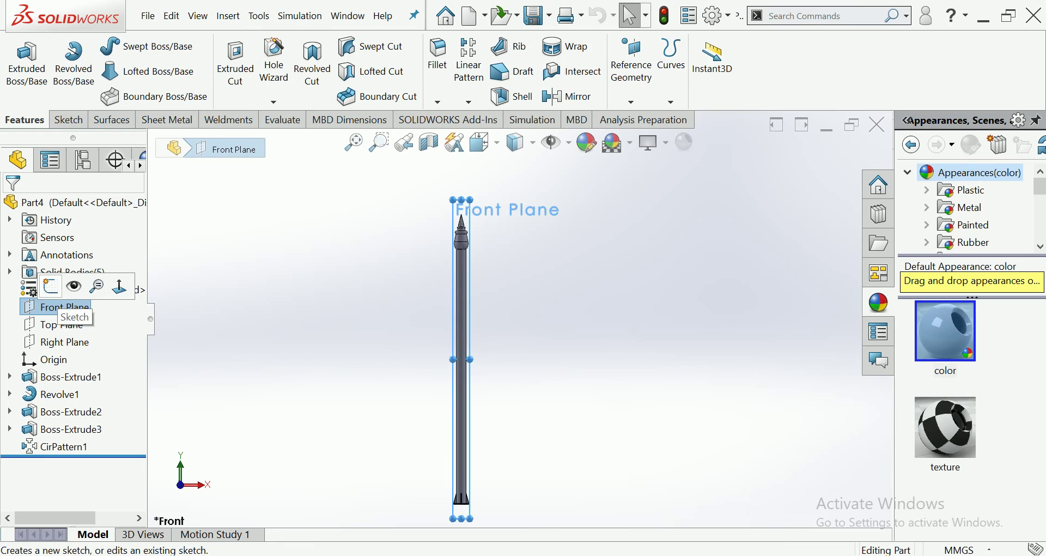
{"action": "left_click", "coordinate": [50, 286]}
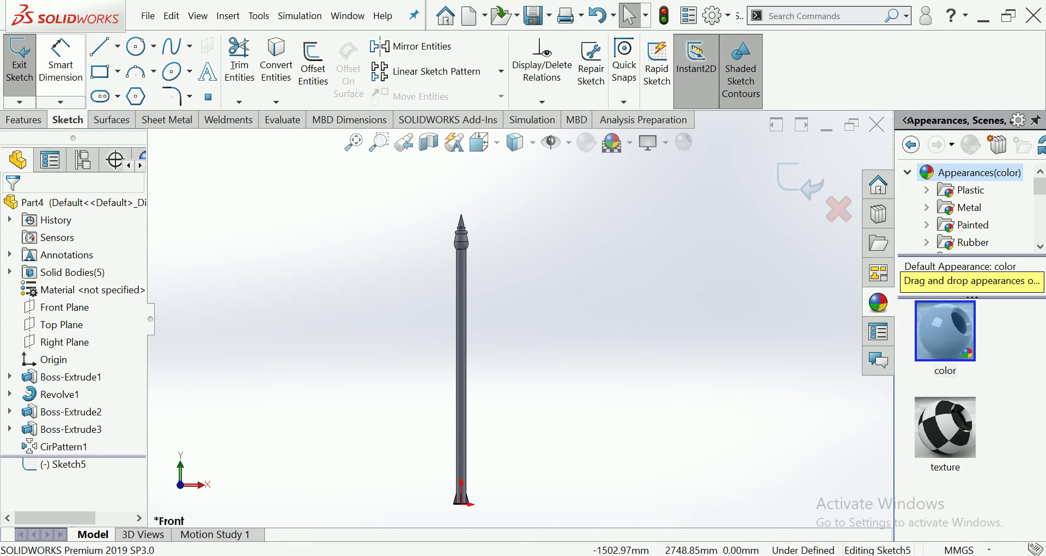
Draw a 3-point arc outward from the pole's side, then drag its end and midpoint to reshape it
{"action": "left_click", "coordinate": [135, 71]}
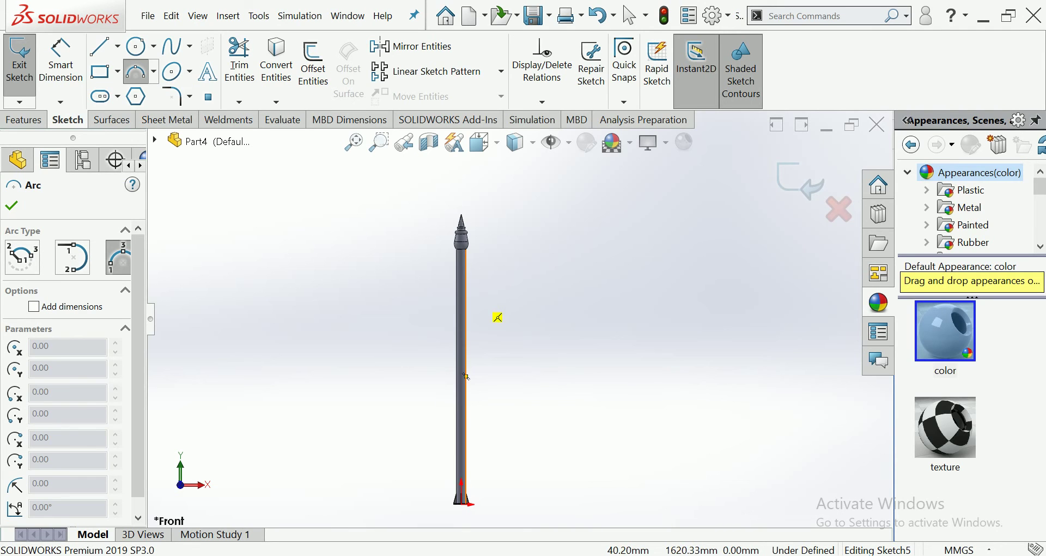
{"action": "left_click", "coordinate": [467, 304]}
{"action": "left_click", "coordinate": [598, 257]}
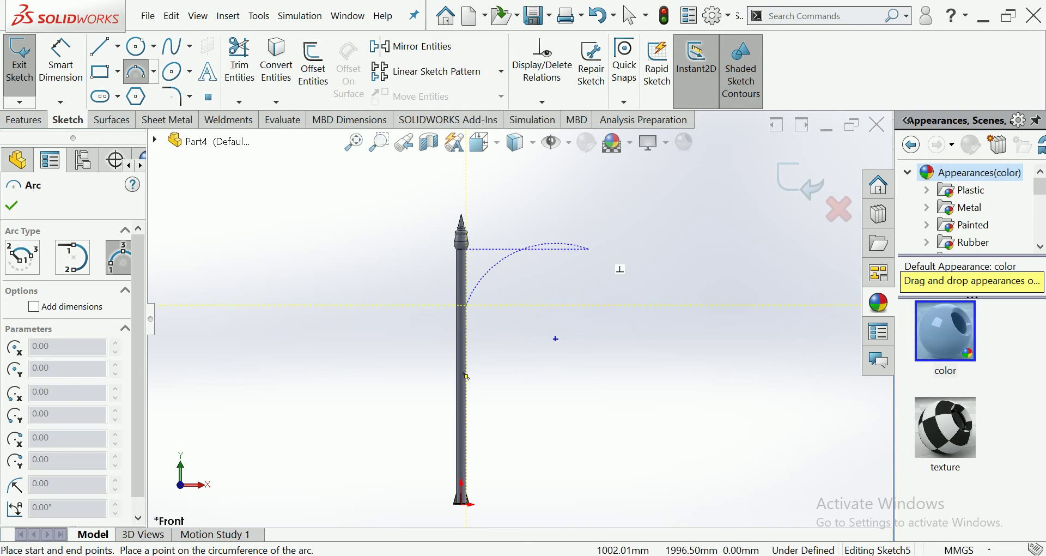
{"action": "left_click", "coordinate": [593, 252]}
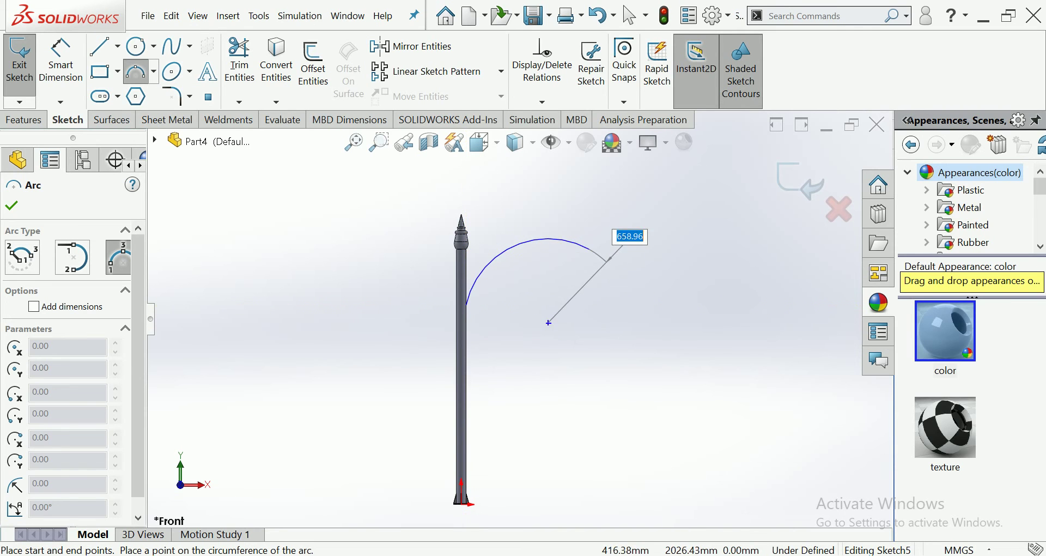
{"action": "key", "text": "Escape"}
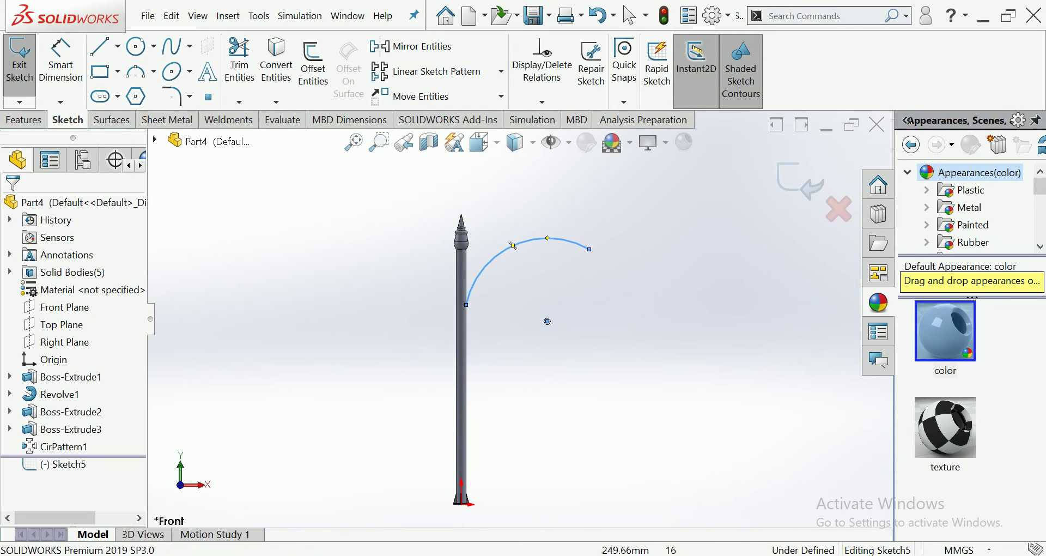
{"action": "scroll", "coordinate": [616, 240], "scroll_direction": "down", "scroll_amount": 3}
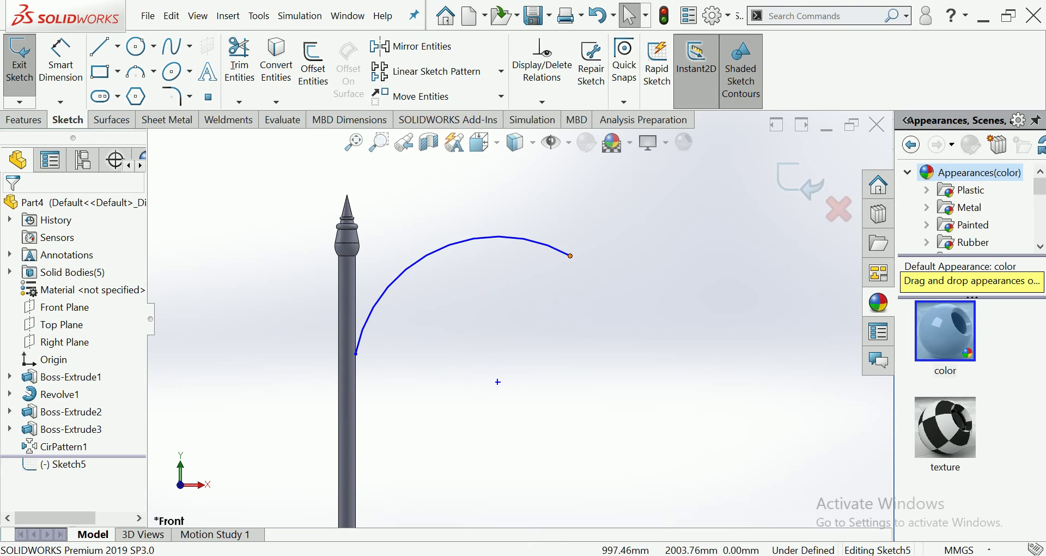
{"action": "left_click_drag", "start_coordinate": [570, 255], "coordinate": [543, 298]}
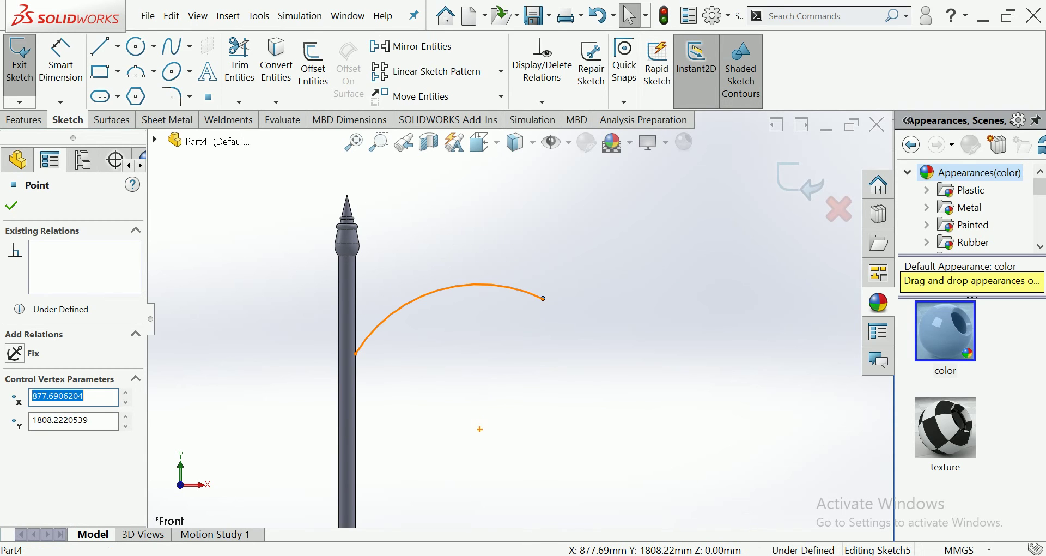
{"action": "left_click_drag", "start_coordinate": [477, 284], "coordinate": [458, 254]}
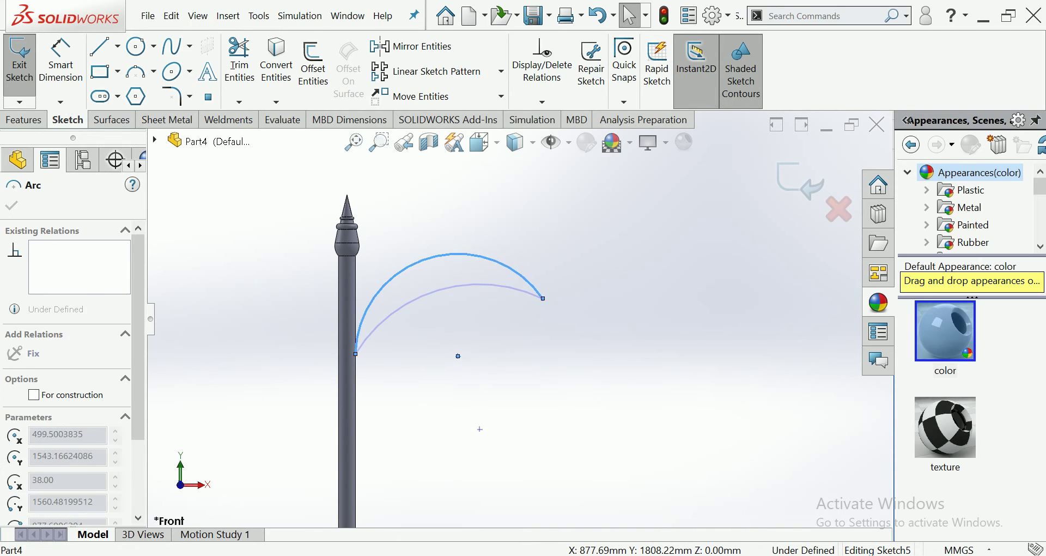
{"action": "key", "text": "Escape"}
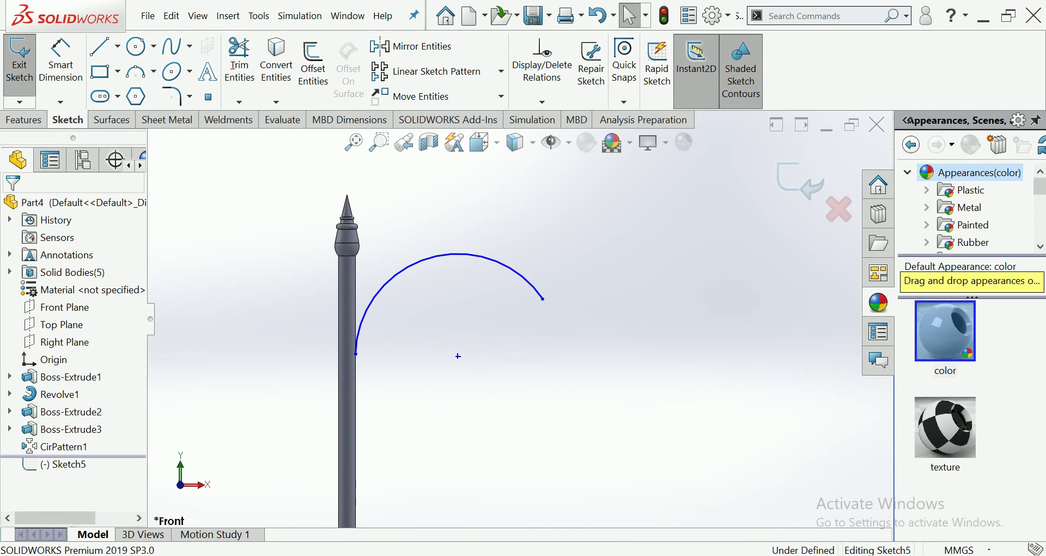
{"action": "key", "text": "Return"}
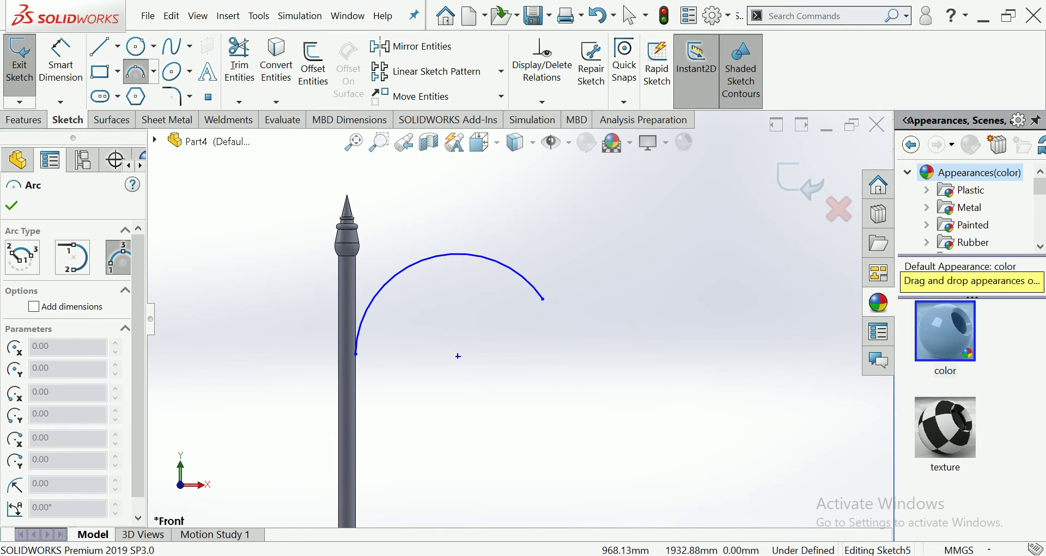
Add a small curl arc at the main arc's end and fine-tune its endpoint
{"action": "left_click", "coordinate": [543, 298]}
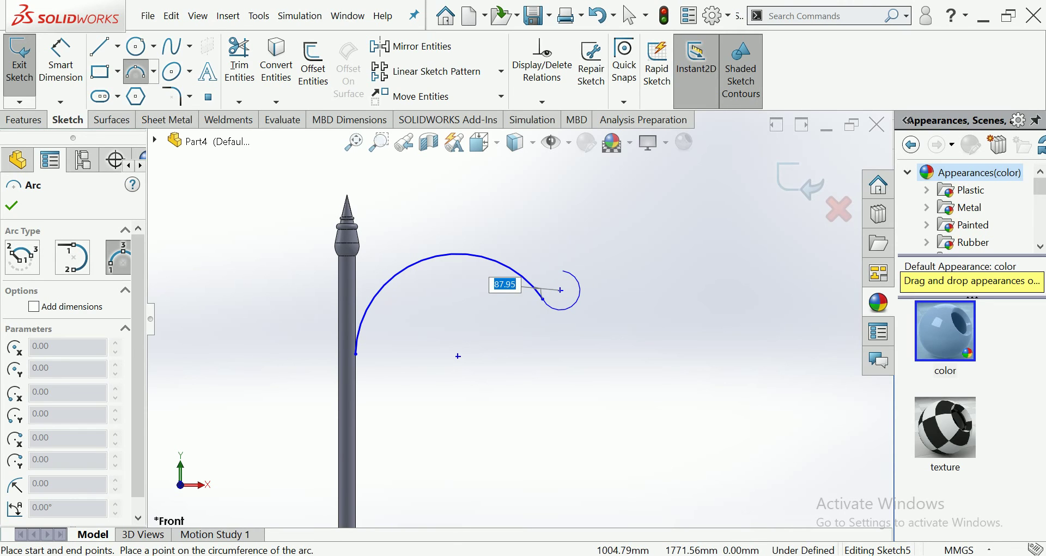
{"action": "left_click", "coordinate": [561, 290]}
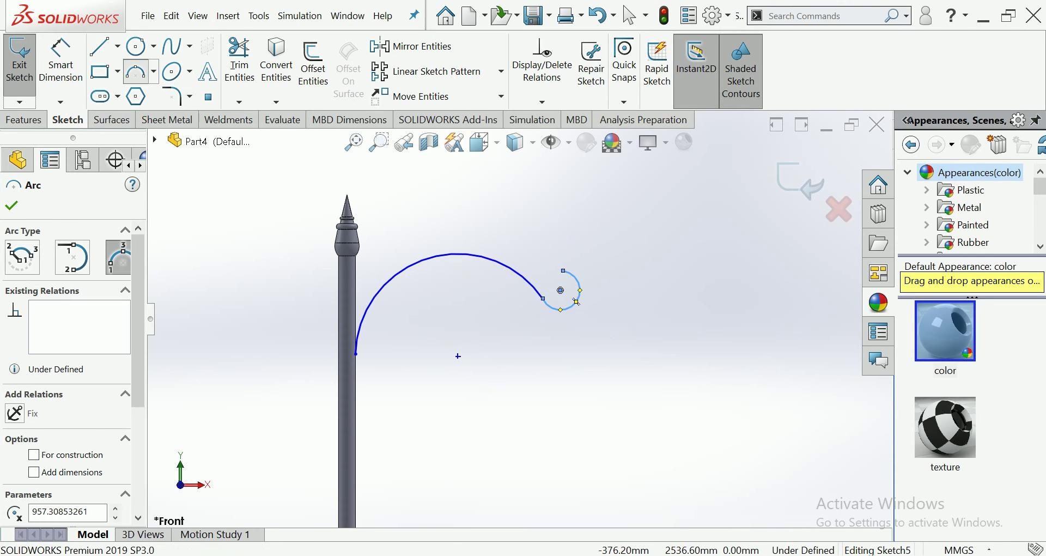
{"action": "key", "text": "Escape"}
{"action": "left_click_drag", "start_coordinate": [563, 271], "coordinate": [555, 271]}
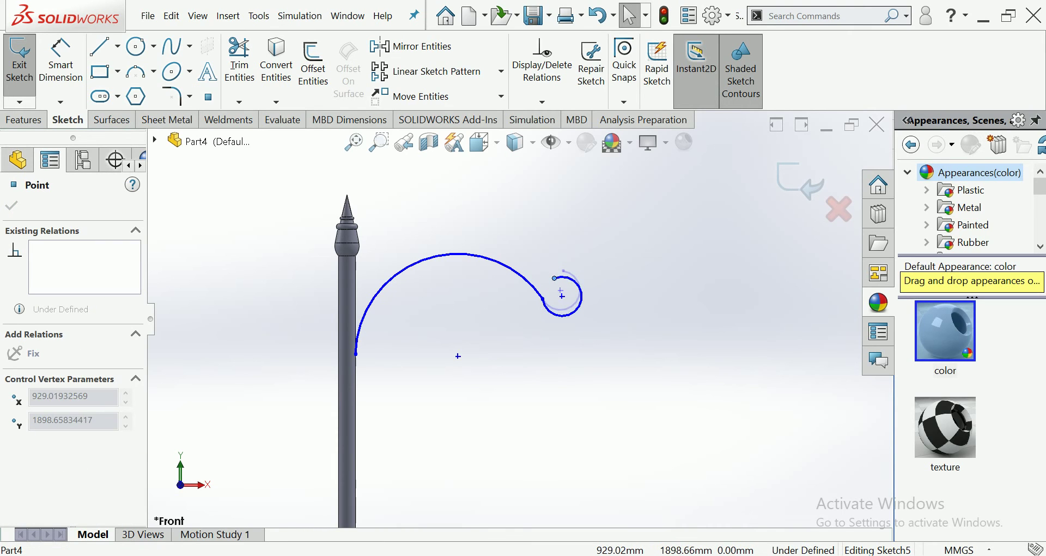
{"action": "left_click_drag", "start_coordinate": [556, 270], "coordinate": [557, 275]}
{"action": "left_click", "coordinate": [554, 288]}
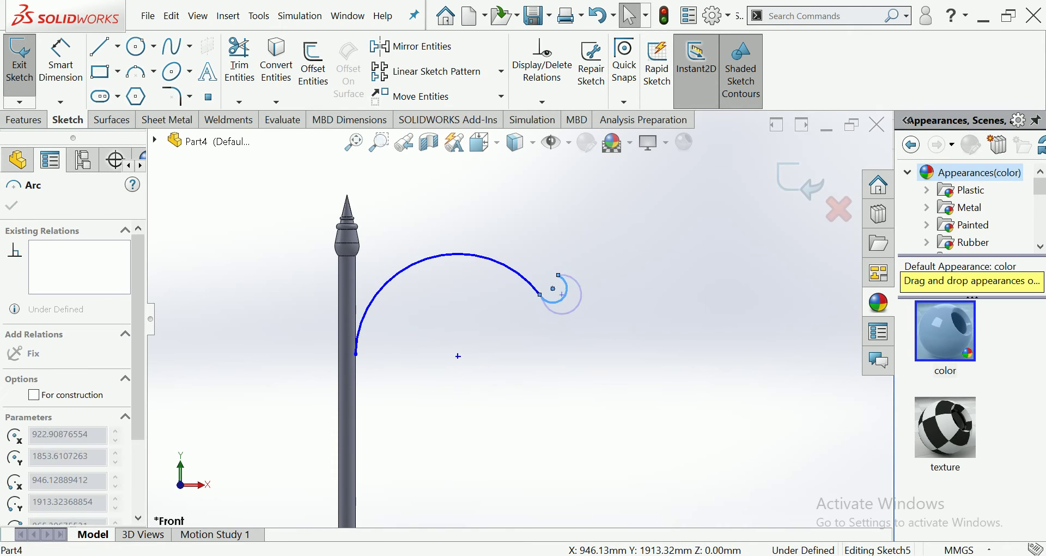
{"action": "left_click", "coordinate": [458, 356]}
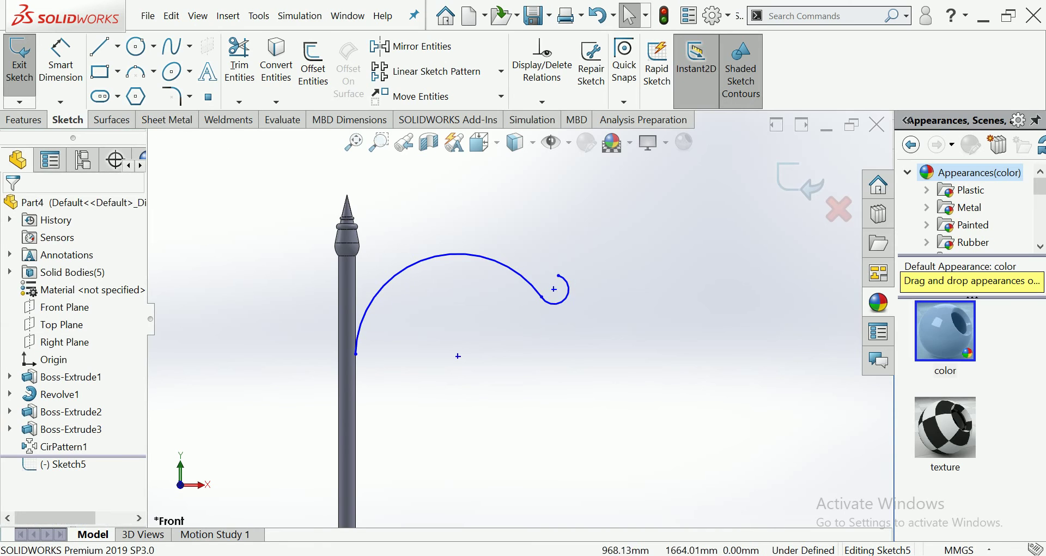
Exit Sketch5 with the completed scroll path
{"action": "scroll", "coordinate": [481, 386], "scroll_direction": "down", "scroll_amount": 2}
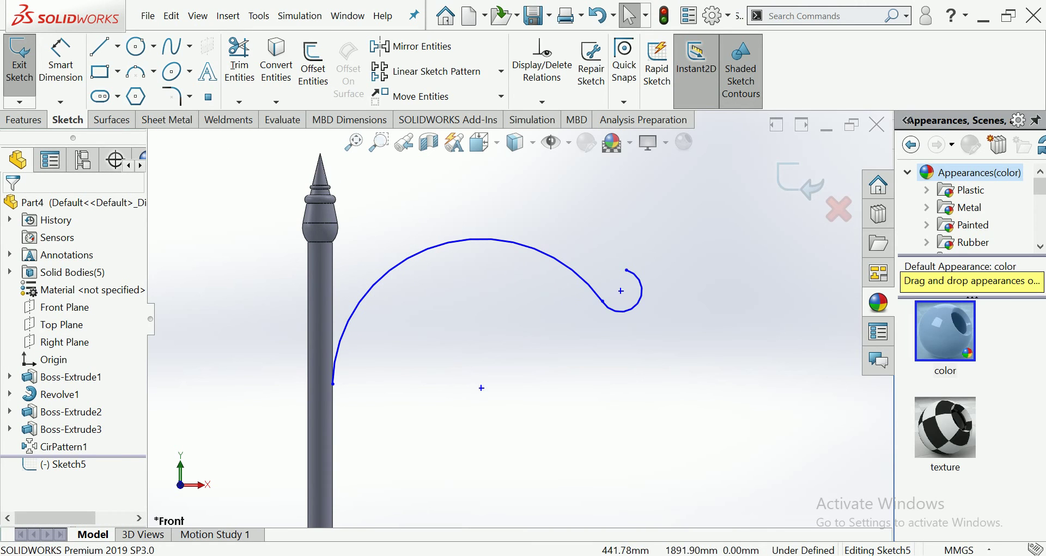
{"action": "scroll", "coordinate": [450, 268], "scroll_direction": "down", "scroll_amount": 2}
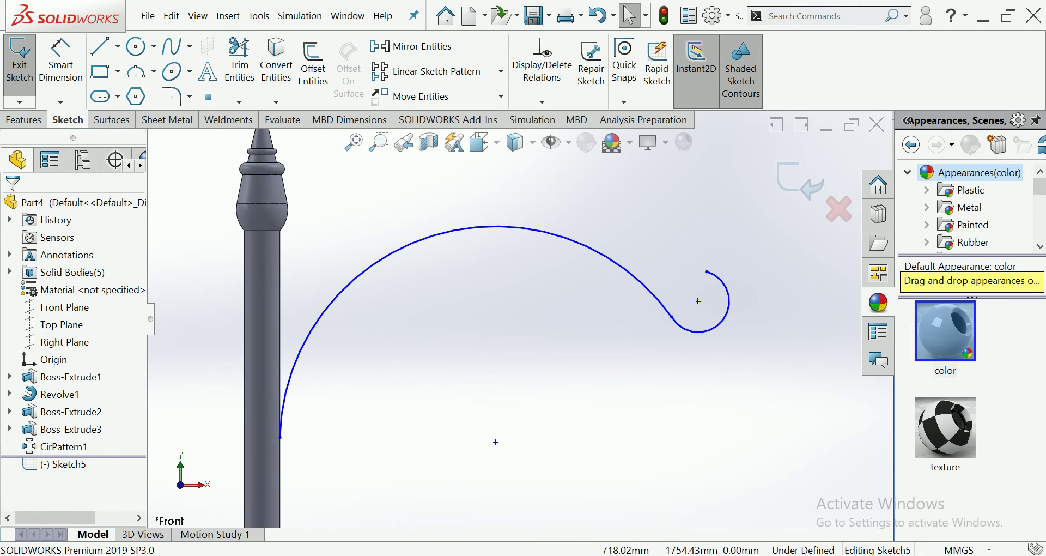
{"action": "scroll", "coordinate": [520, 321], "scroll_direction": "up", "scroll_amount": 3}
{"action": "left_click", "coordinate": [799, 182]}
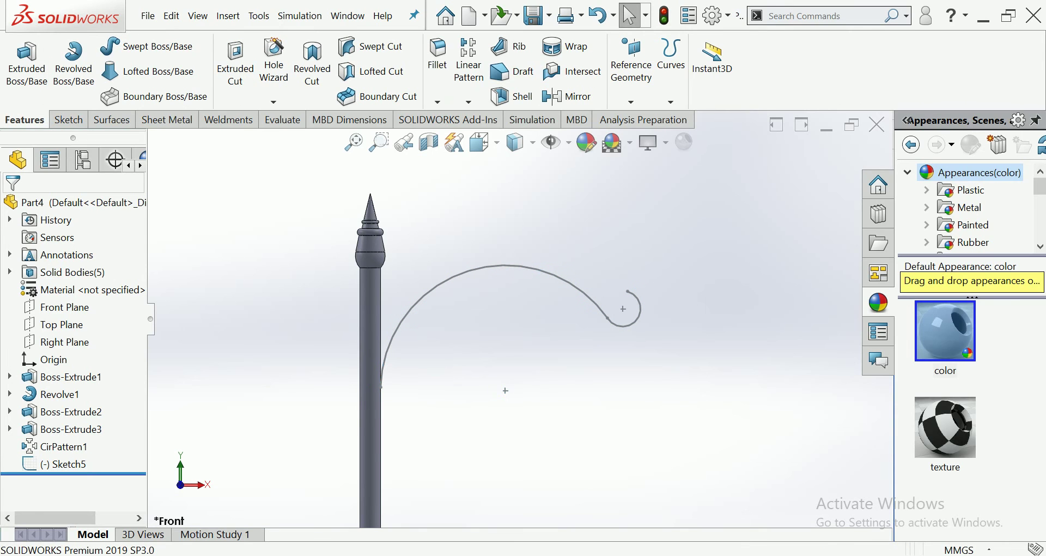
{"action": "left_click", "coordinate": [228, 120]}
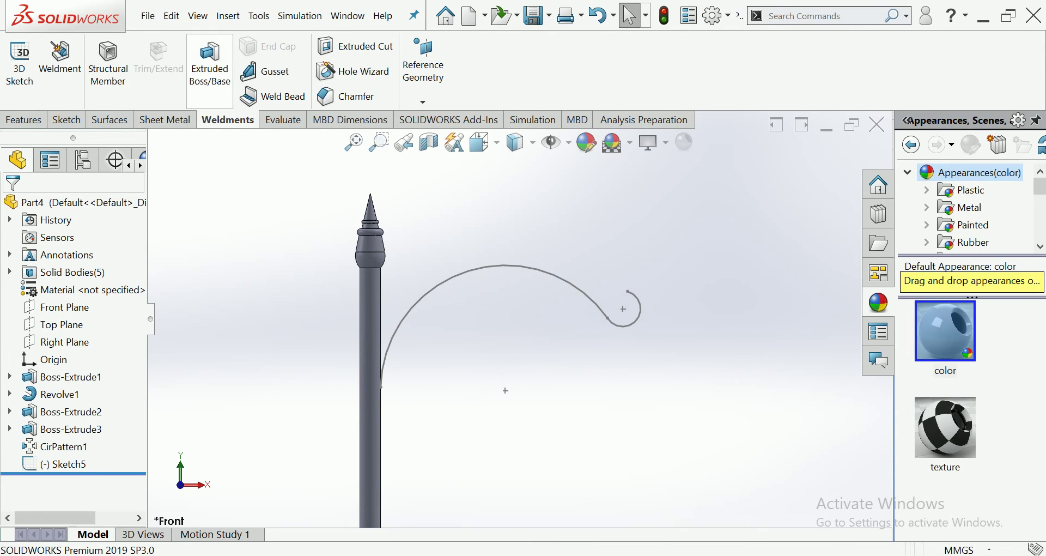
Sweep a configured 21.3 x 2.3 pipe structural member along the large arc and the small curl arc
{"action": "left_click", "coordinate": [107, 66]}
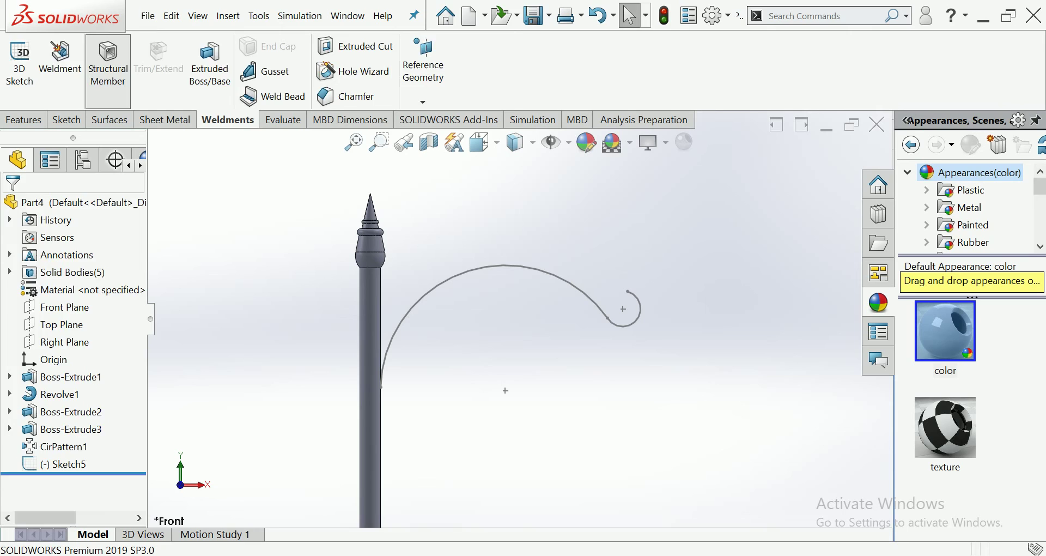
{"action": "left_click", "coordinate": [70, 343]}
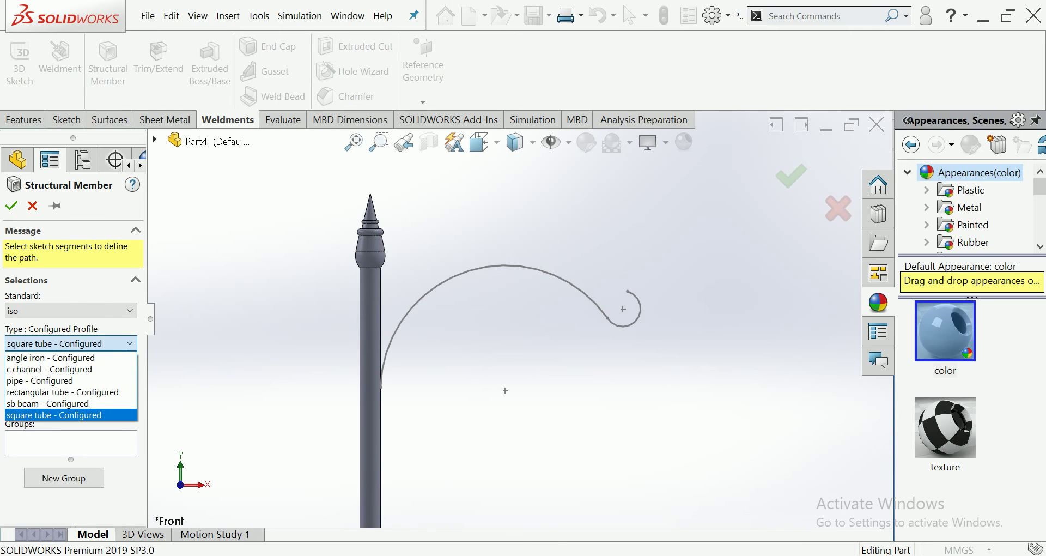
{"action": "left_click", "coordinate": [38, 381]}
{"action": "left_click", "coordinate": [71, 376]}
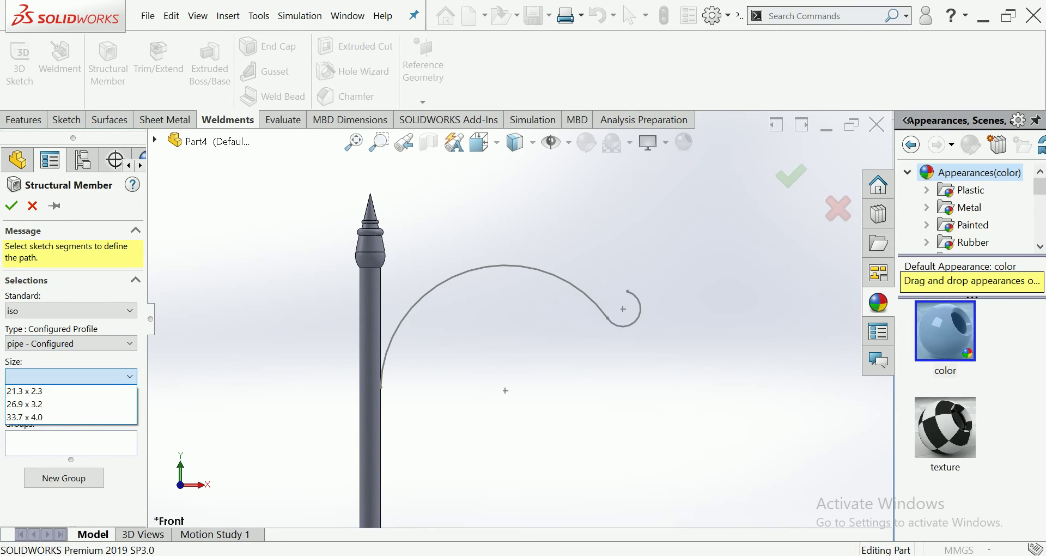
{"action": "left_click", "coordinate": [24, 391]}
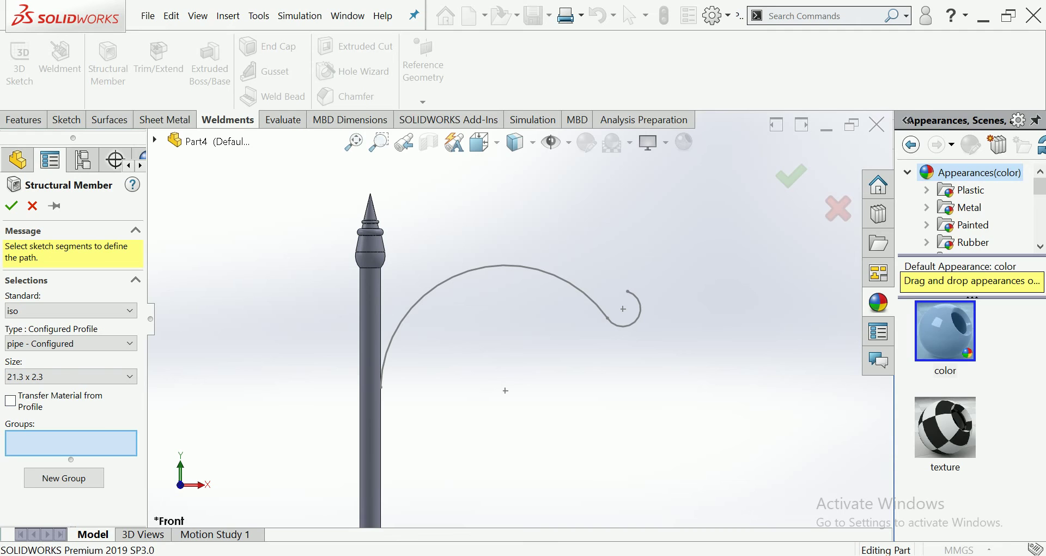
{"action": "left_click", "coordinate": [381, 382]}
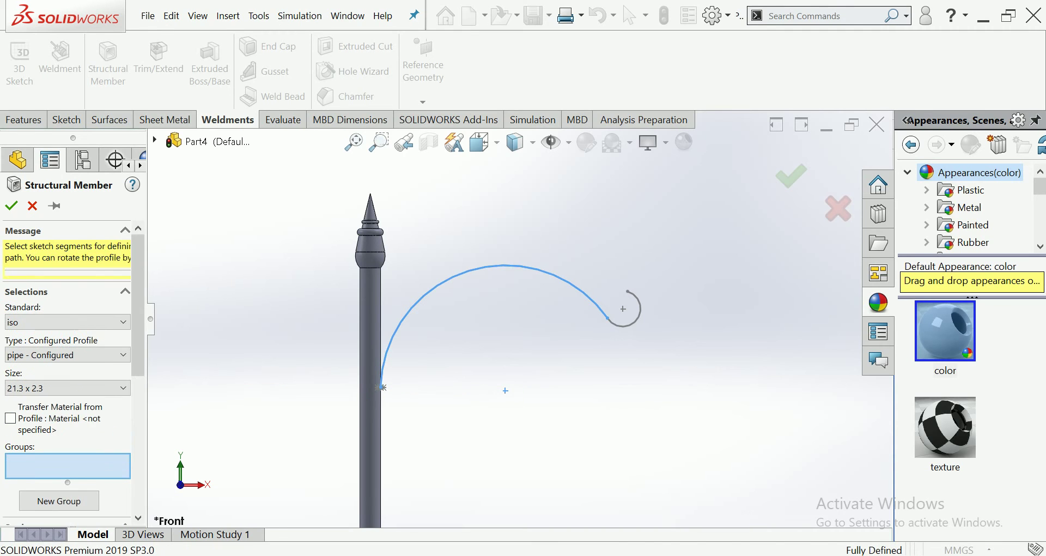
{"action": "left_click", "coordinate": [627, 325]}
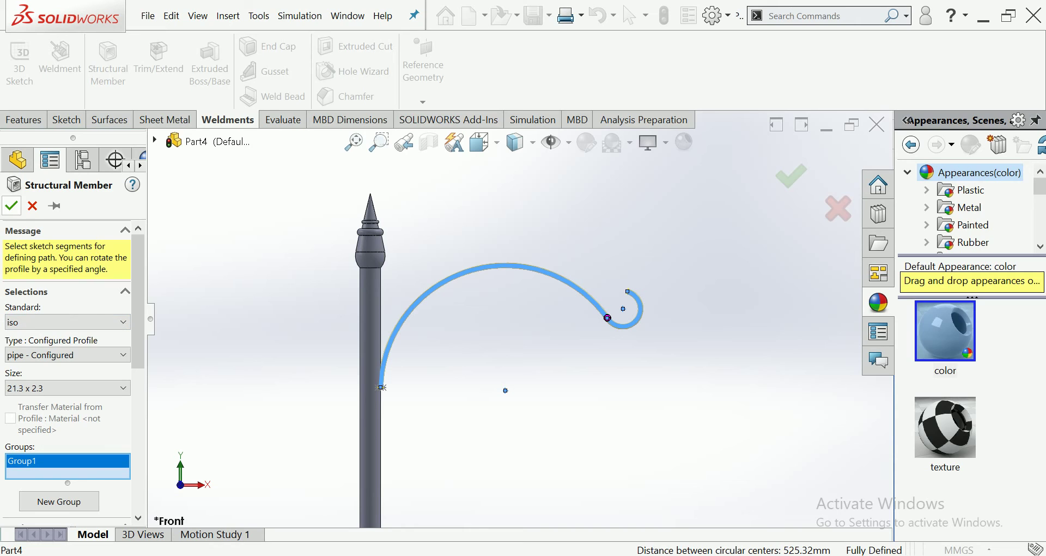
{"action": "left_click", "coordinate": [67, 388]}
{"action": "left_click", "coordinate": [65, 399]}
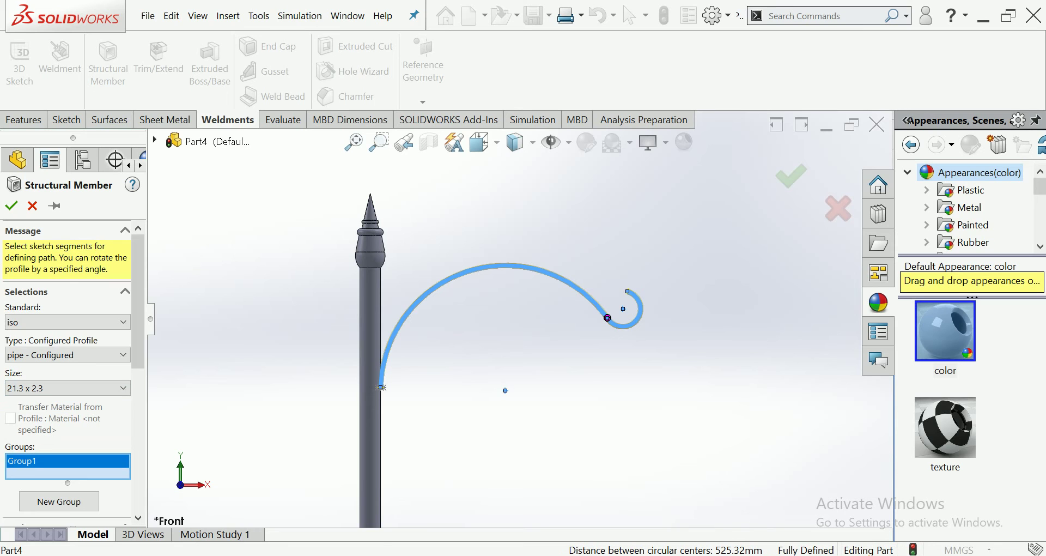
{"action": "left_click", "coordinate": [11, 205]}
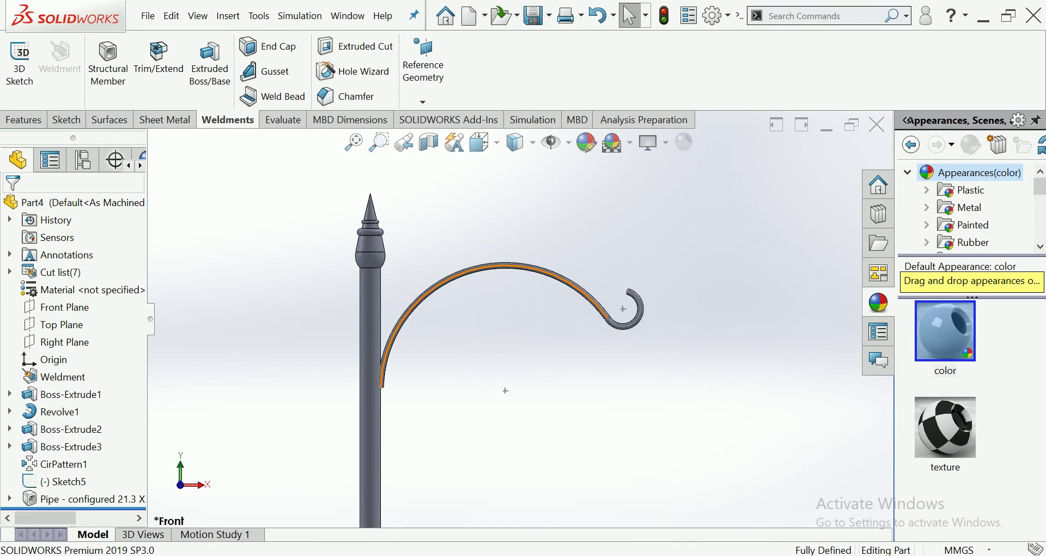
{"action": "left_click", "coordinate": [547, 271]}
Hide the path sketch and apply the Red solid appearance to the scroll pipe
{"action": "left_click", "coordinate": [577, 231]}
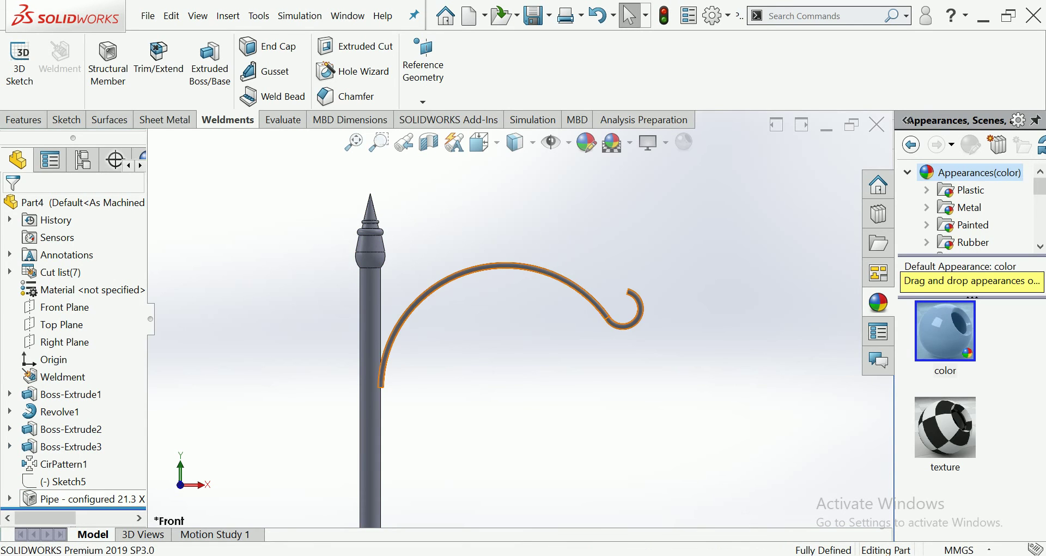
{"action": "left_click", "coordinate": [81, 499]}
{"action": "left_click", "coordinate": [163, 483]}
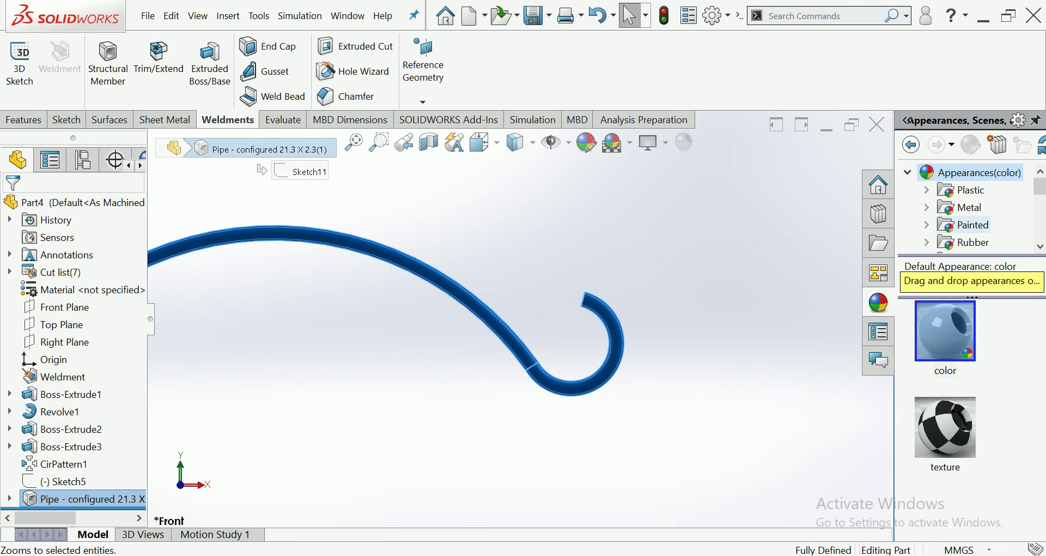
{"action": "left_click", "coordinate": [926, 190]}
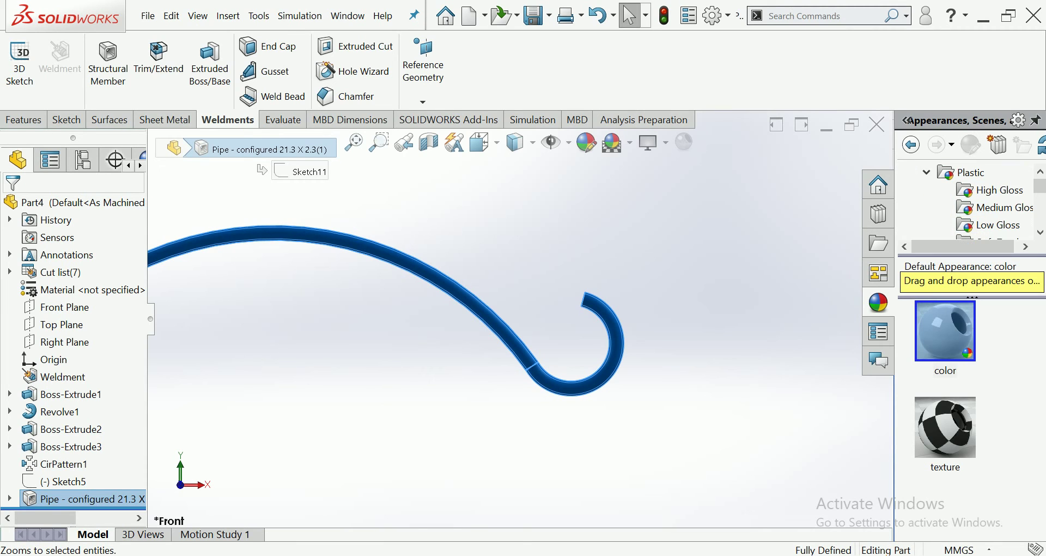
{"action": "left_click", "coordinate": [926, 172]}
{"action": "scroll", "coordinate": [969, 207], "scroll_direction": "down", "scroll_amount": 1}
{"action": "left_click", "coordinate": [926, 225]}
{"action": "scroll", "coordinate": [970, 207], "scroll_direction": "down", "scroll_amount": 1}
{"action": "scroll", "coordinate": [970, 207], "scroll_direction": "up", "scroll_amount": 1}
{"action": "left_click", "coordinate": [965, 207]}
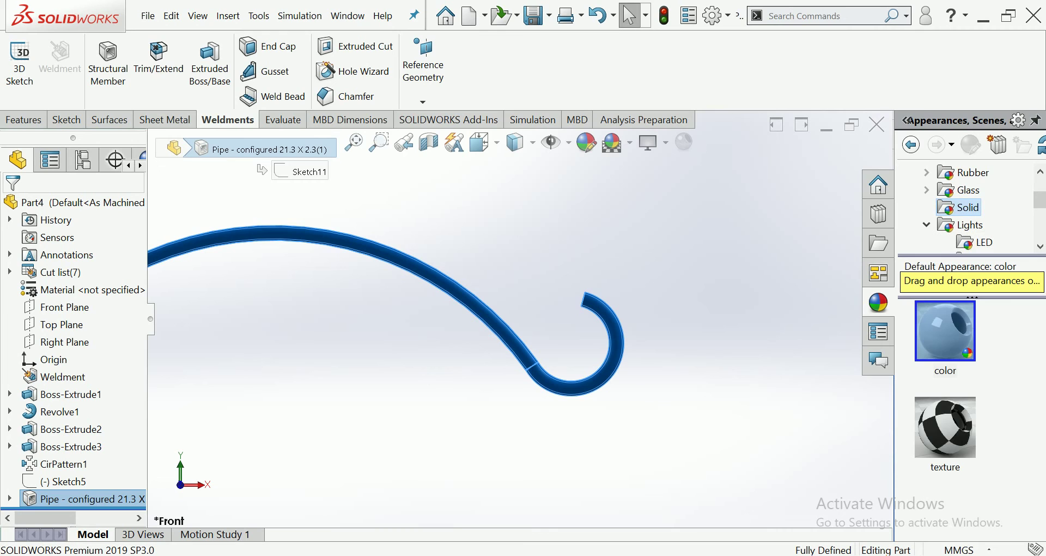
{"action": "scroll", "coordinate": [945, 392], "scroll_direction": "down", "scroll_amount": 3}
{"action": "scroll", "coordinate": [945, 393], "scroll_direction": "up", "scroll_amount": 2}
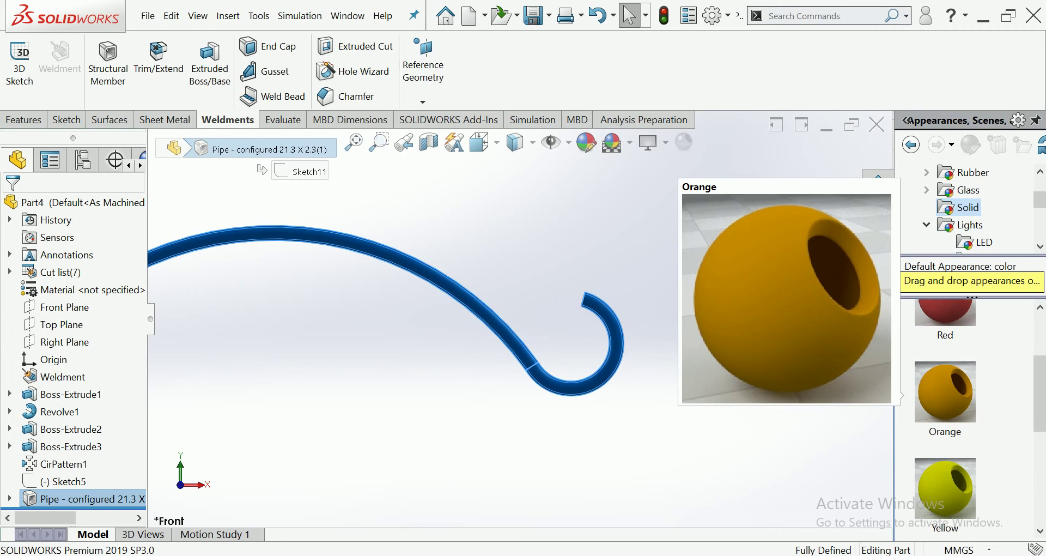
{"action": "scroll", "coordinate": [945, 414], "scroll_direction": "up", "scroll_amount": 1}
{"action": "scroll", "coordinate": [945, 414], "scroll_direction": "down", "scroll_amount": 1}
{"action": "scroll", "coordinate": [945, 414], "scroll_direction": "down", "scroll_amount": 2}
{"action": "scroll", "coordinate": [945, 414], "scroll_direction": "up", "scroll_amount": 2}
{"action": "scroll", "coordinate": [945, 414], "scroll_direction": "up", "scroll_amount": 2}
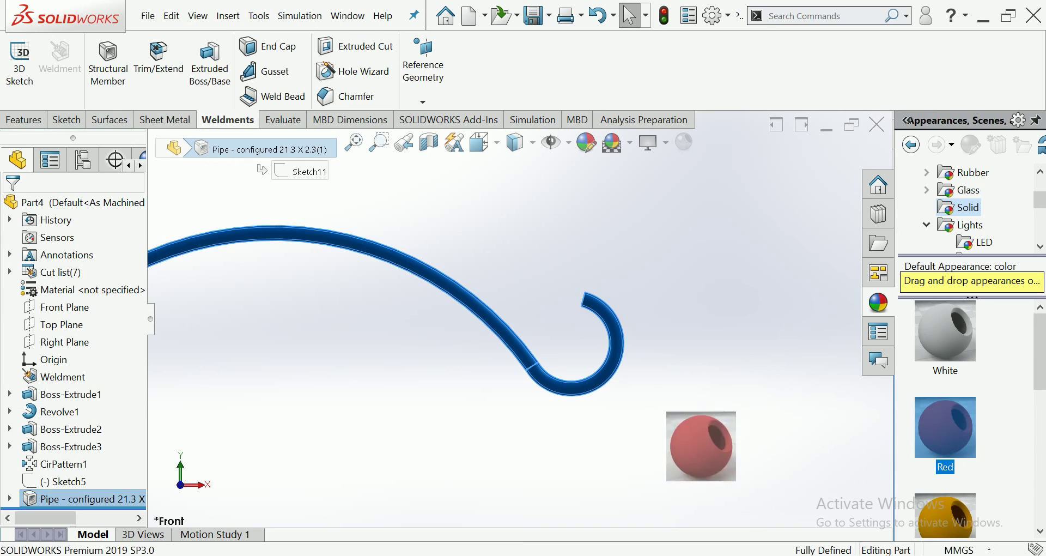
{"action": "left_click_drag", "start_coordinate": [945, 427], "coordinate": [701, 446]}
{"action": "key", "text": "f"}
Apply the Pink solid appearance to the Revolve1 finial
{"action": "scroll", "coordinate": [370, 354], "scroll_direction": "down", "scroll_amount": 2}
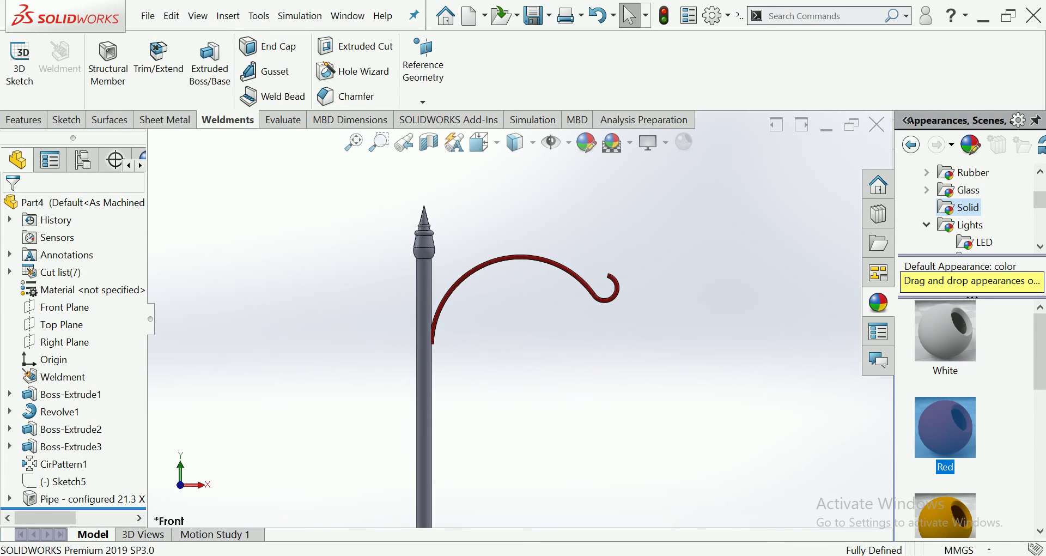
{"action": "scroll", "coordinate": [371, 354], "scroll_direction": "down", "scroll_amount": 1}
{"action": "left_click", "coordinate": [71, 446]}
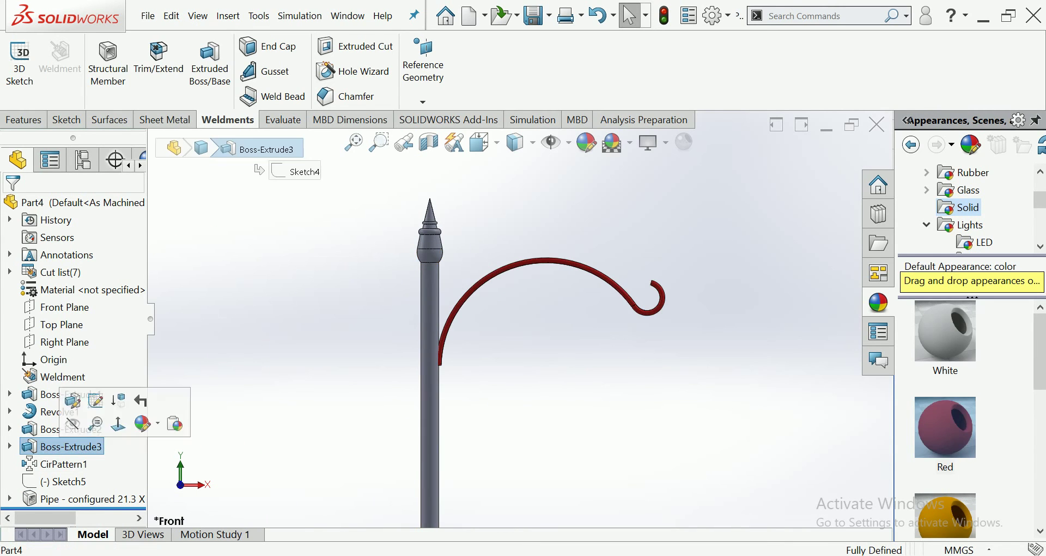
{"action": "left_click", "coordinate": [71, 429]}
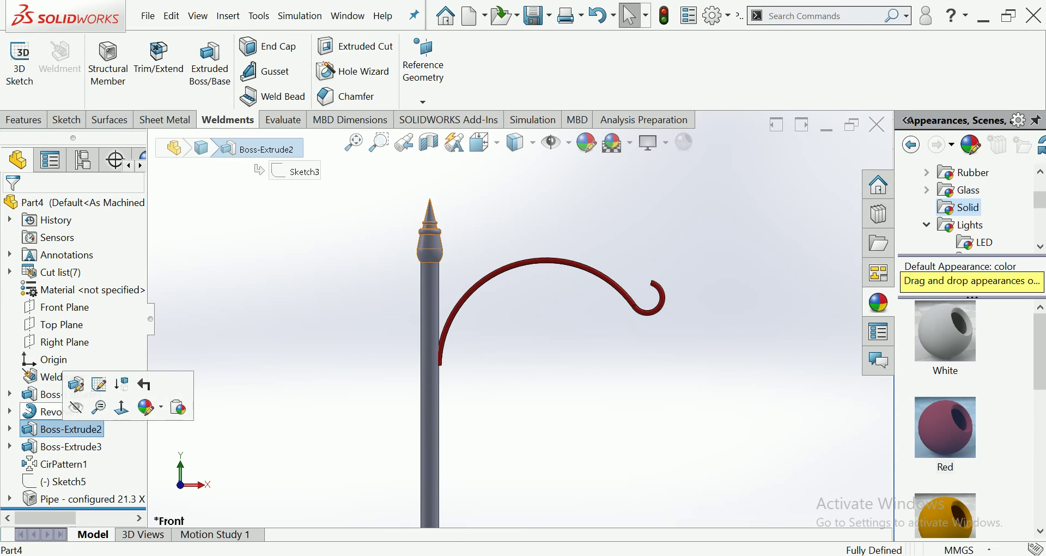
{"action": "left_click", "coordinate": [60, 411]}
{"action": "scroll", "coordinate": [945, 414], "scroll_direction": "down", "scroll_amount": 2}
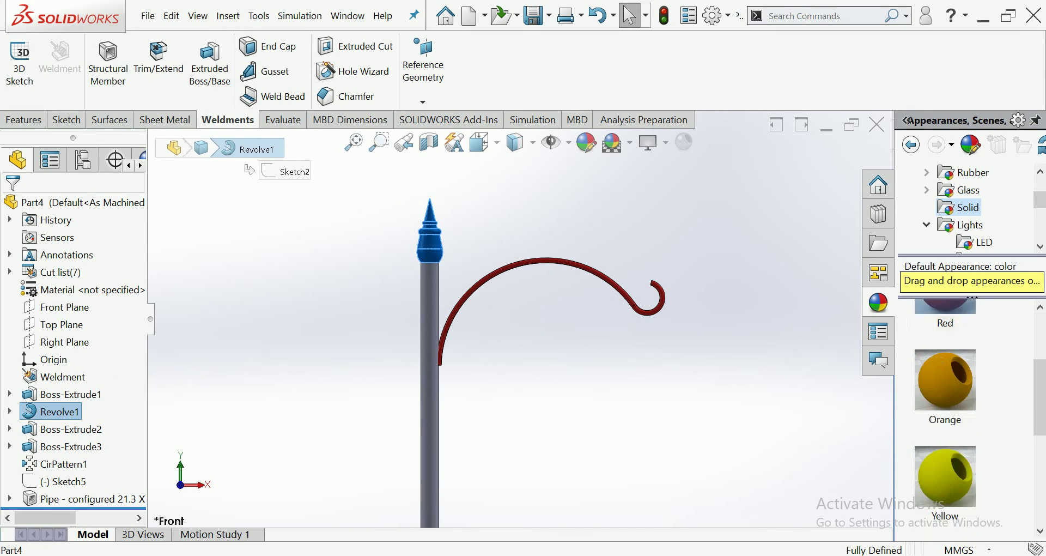
{"action": "scroll", "coordinate": [945, 414], "scroll_direction": "down", "scroll_amount": 3}
{"action": "left_click_drag", "start_coordinate": [945, 490], "coordinate": [431, 234]}
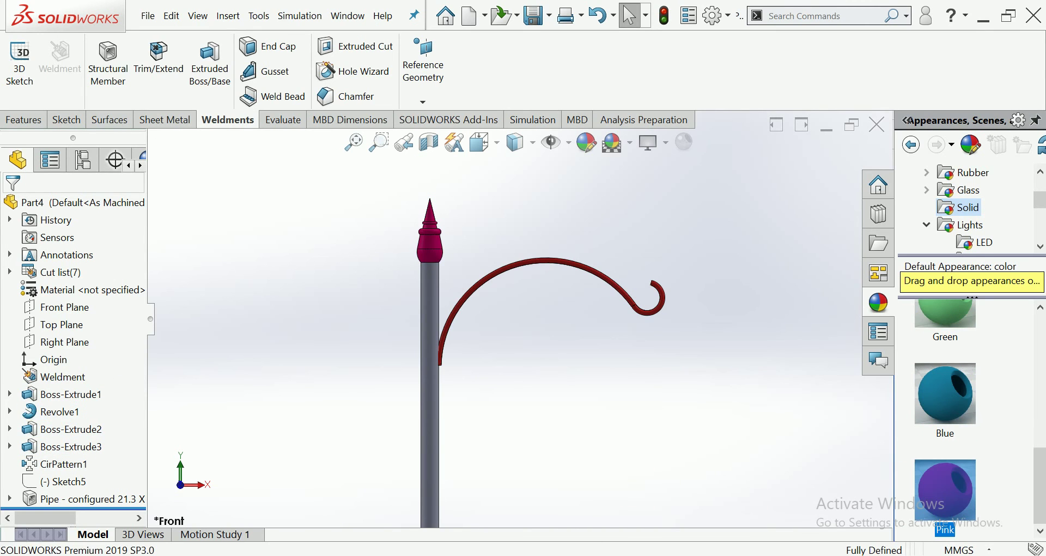
Apply the Yellow solid appearance to the pole
{"action": "scroll", "coordinate": [463, 420], "scroll_direction": "down", "scroll_amount": 2}
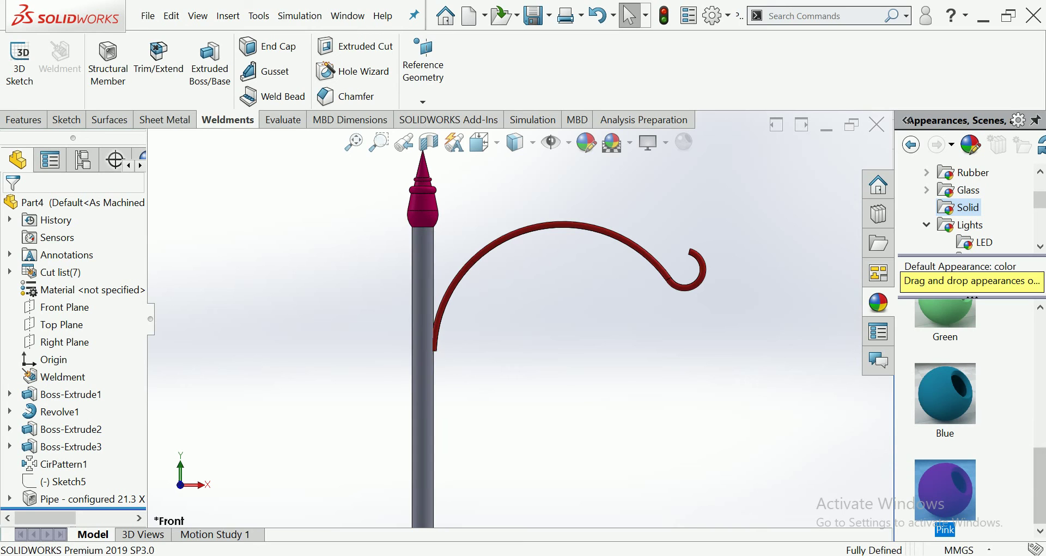
{"action": "scroll", "coordinate": [945, 414], "scroll_direction": "up", "scroll_amount": 2}
{"action": "left_click", "coordinate": [945, 441]}
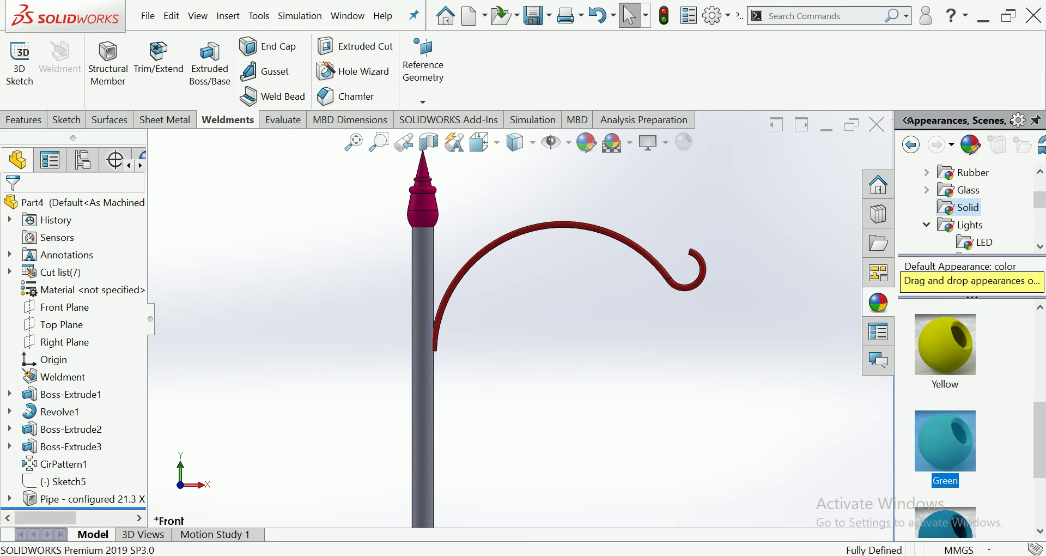
{"action": "left_click_drag", "start_coordinate": [945, 345], "coordinate": [422, 381]}
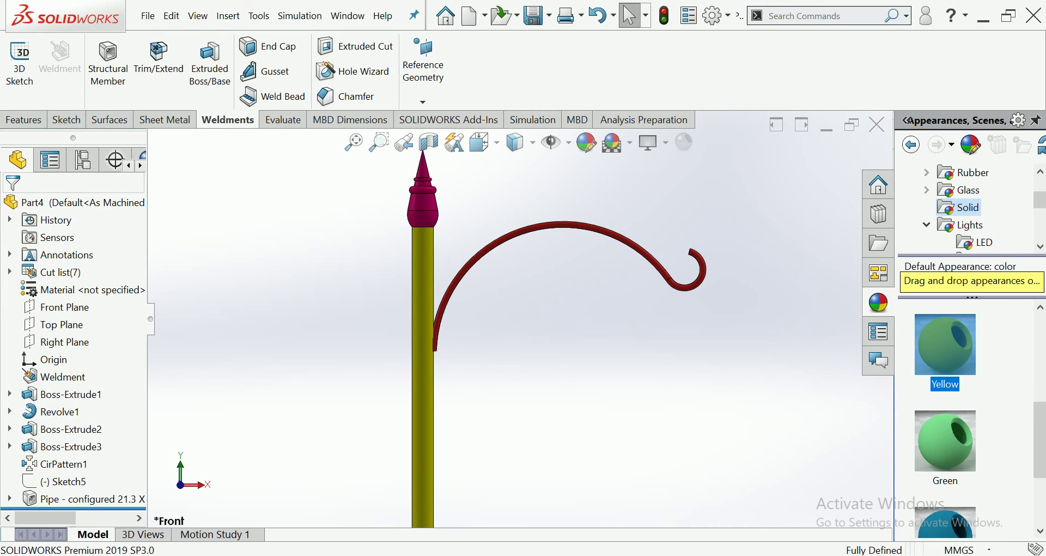
{"action": "left_click", "coordinate": [23, 119]}
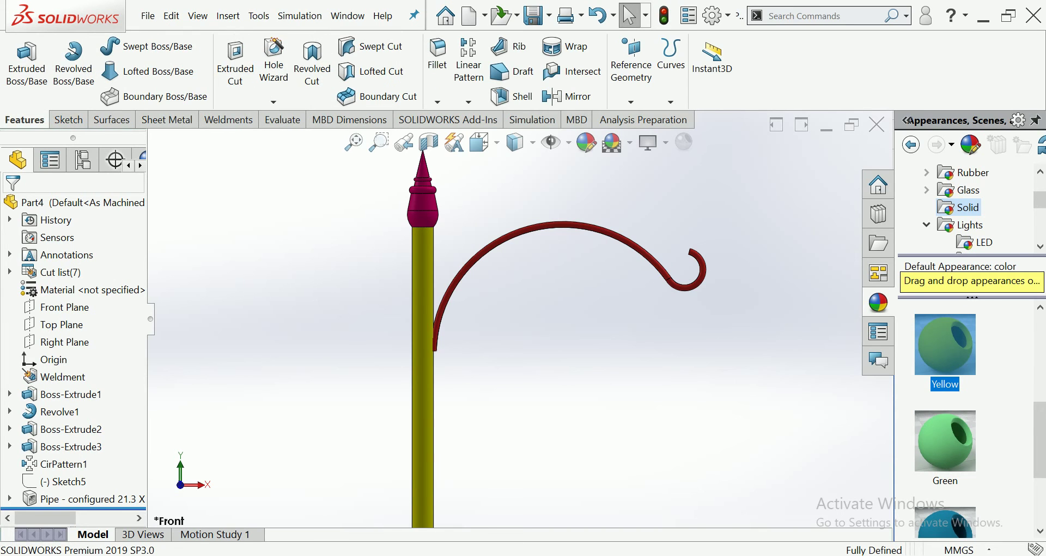
Start a circular pattern using the rod's top edge as the axis
{"action": "left_click", "coordinate": [469, 102]}
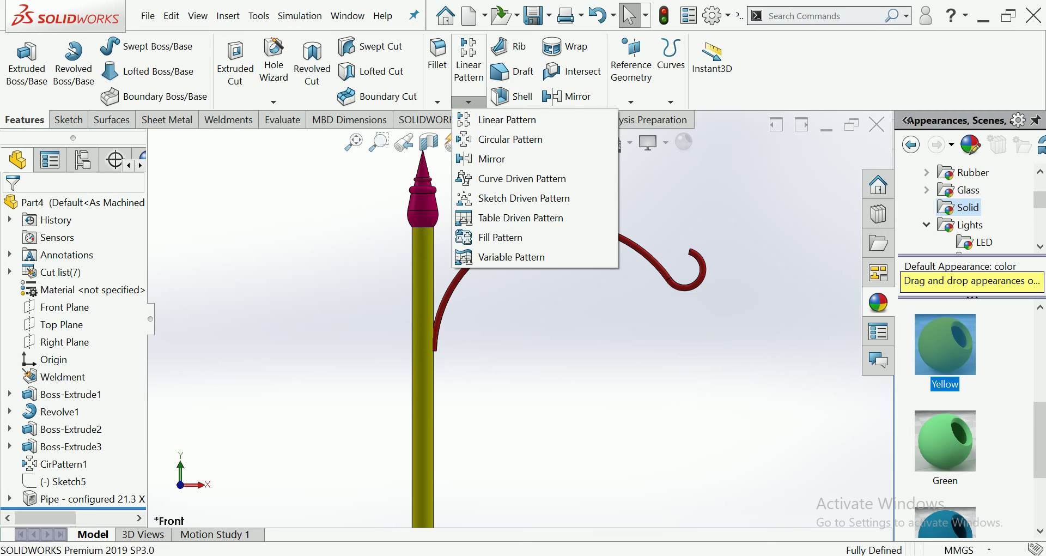
{"action": "left_click", "coordinate": [509, 139]}
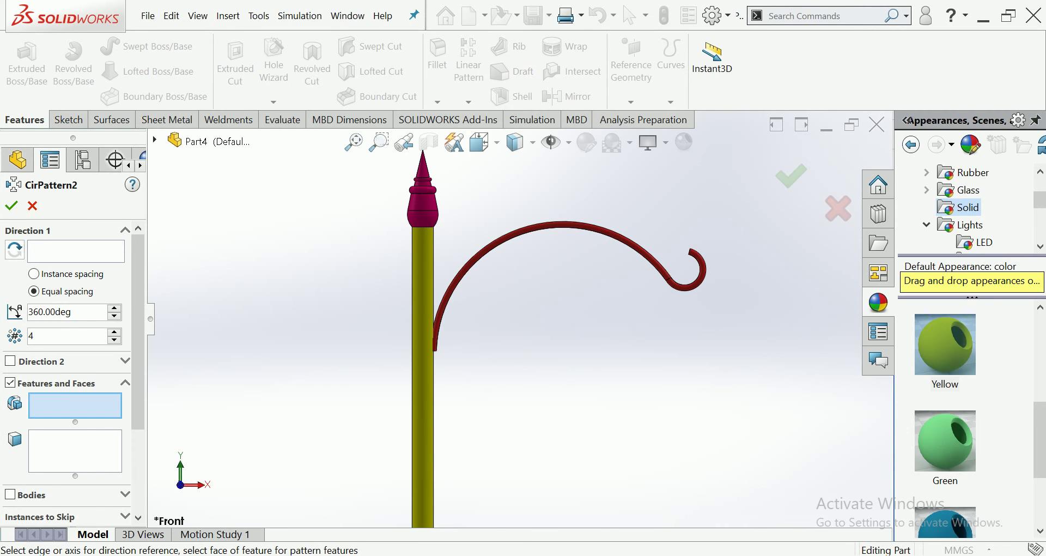
{"action": "left_click", "coordinate": [76, 251]}
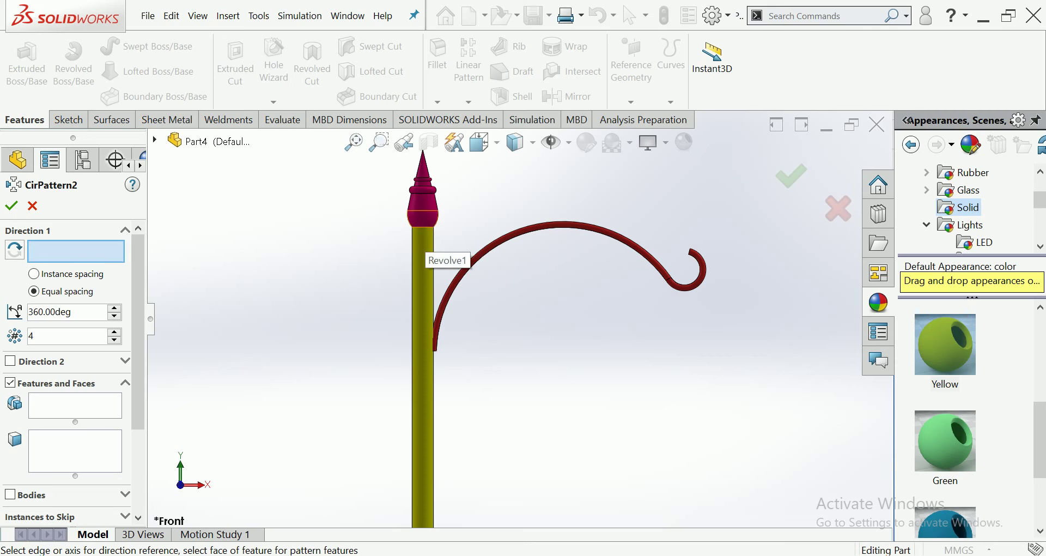
{"action": "left_click", "coordinate": [424, 227]}
{"action": "type", "text": "8"}
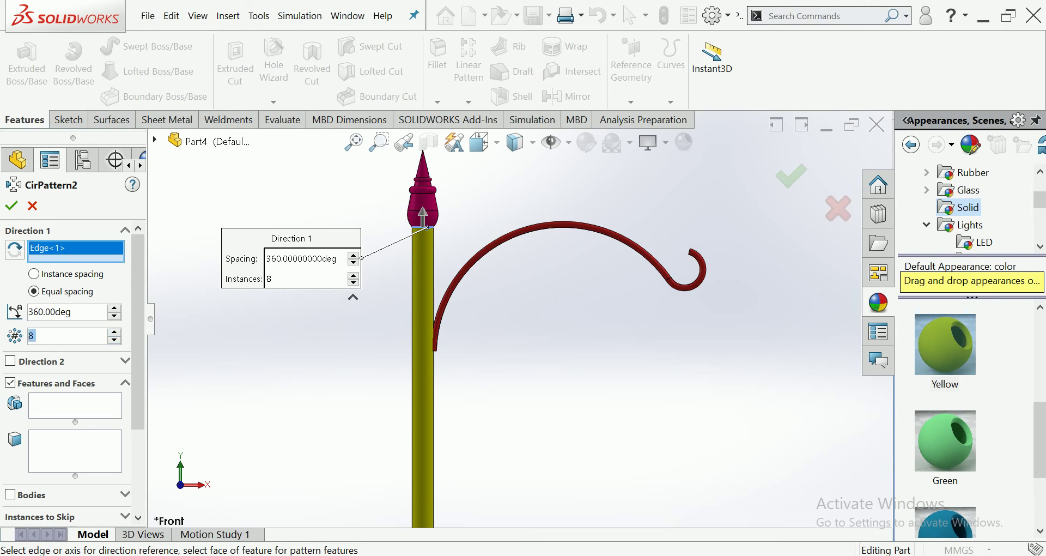
Pattern the pipe arm and hook bodies 10 times, equally spaced over 360°
{"action": "scroll", "coordinate": [70, 370], "scroll_direction": "down", "scroll_amount": 3}
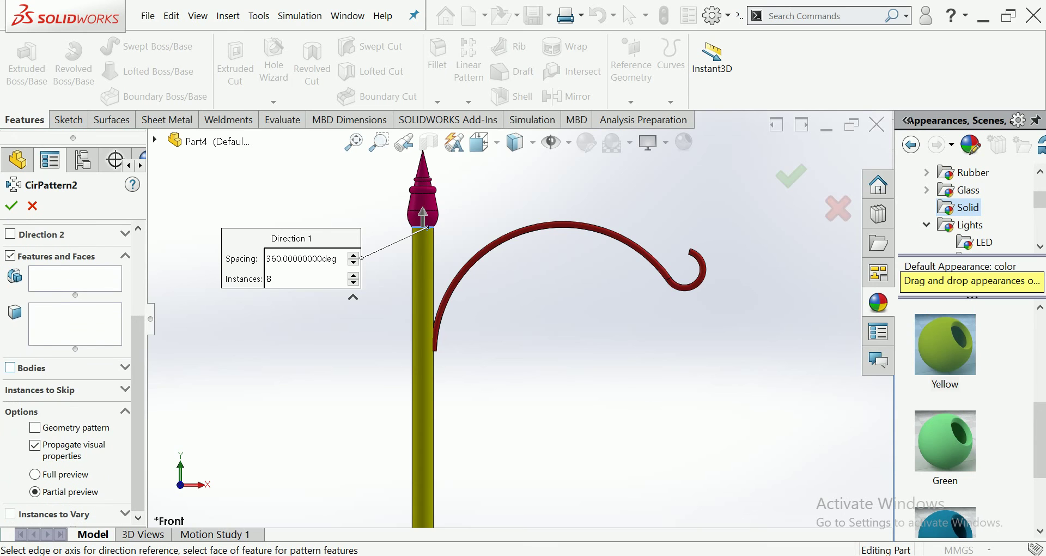
{"action": "left_click", "coordinate": [10, 368]}
{"action": "scroll", "coordinate": [725, 277], "scroll_direction": "down", "scroll_amount": 1}
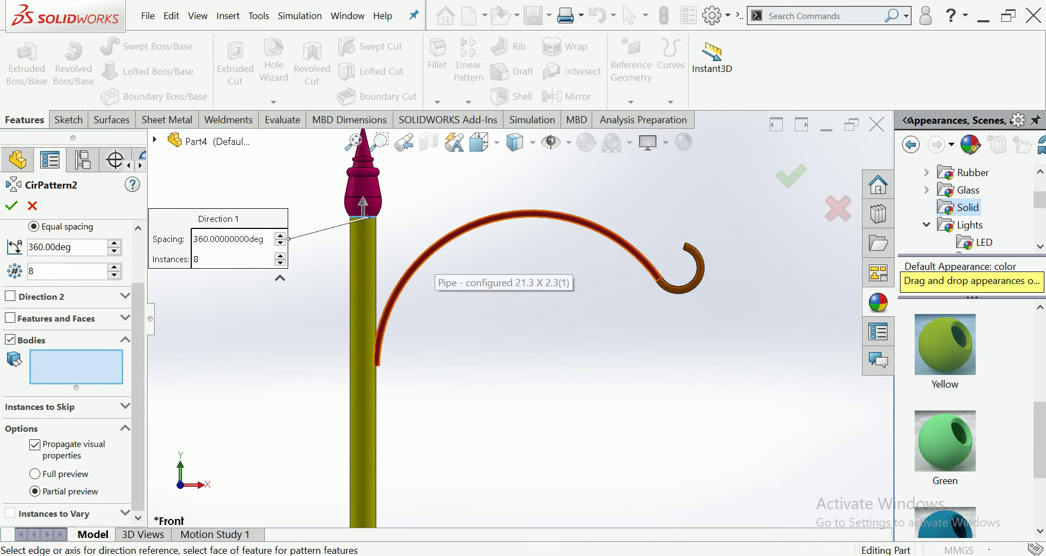
{"action": "left_click", "coordinate": [436, 260]}
{"action": "left_click", "coordinate": [687, 261]}
{"action": "middle_click_drag", "start_coordinate": [688, 261], "coordinate": [626, 294]}
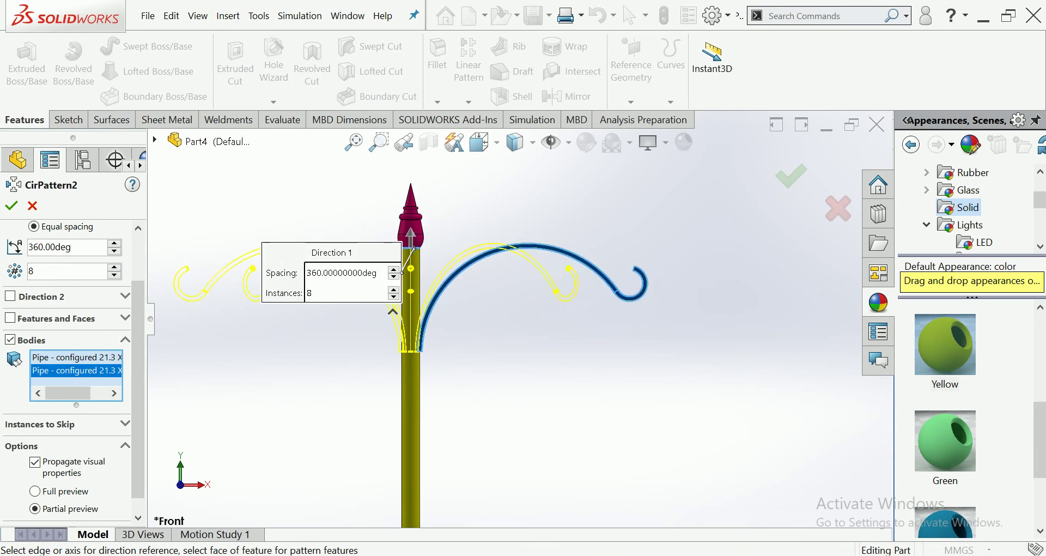
{"action": "scroll", "coordinate": [411, 321], "scroll_direction": "down", "scroll_amount": 5}
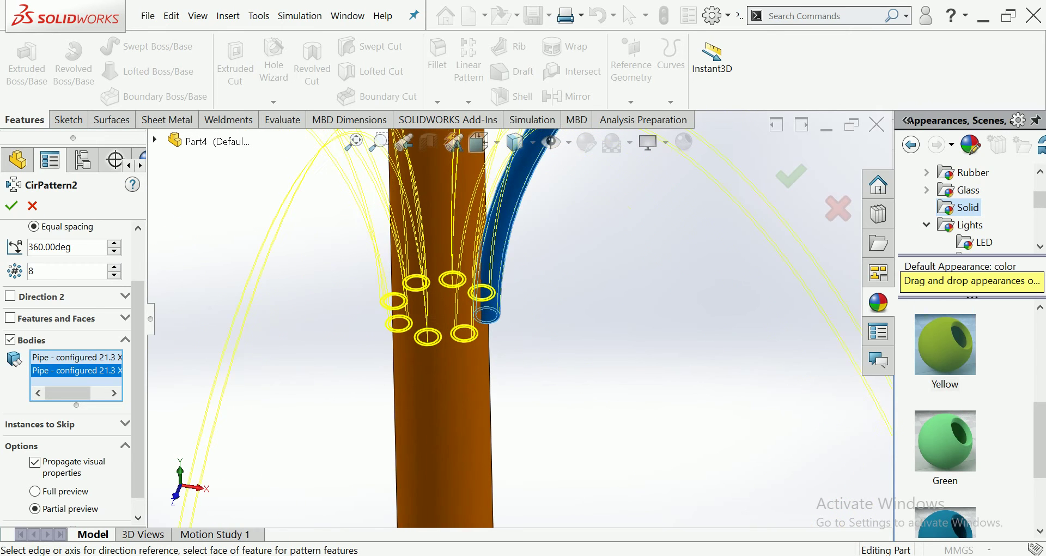
{"action": "scroll", "coordinate": [71, 370], "scroll_direction": "up", "scroll_amount": 1}
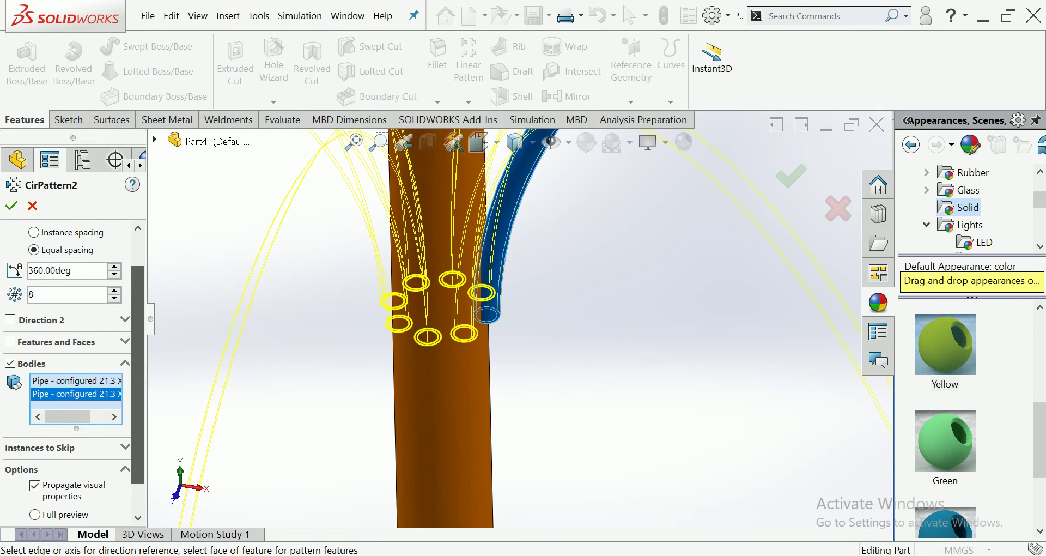
{"action": "scroll", "coordinate": [71, 370], "scroll_direction": "up", "scroll_amount": 1}
{"action": "left_click", "coordinate": [114, 316]}
{"action": "left_click", "coordinate": [115, 316]}
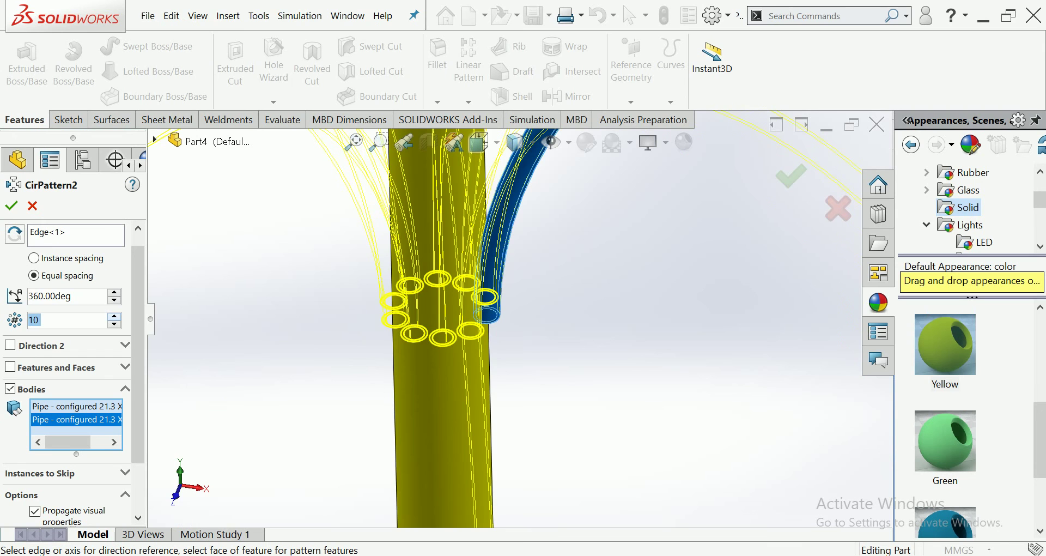
{"action": "scroll", "coordinate": [521, 319], "scroll_direction": "up", "scroll_amount": 5}
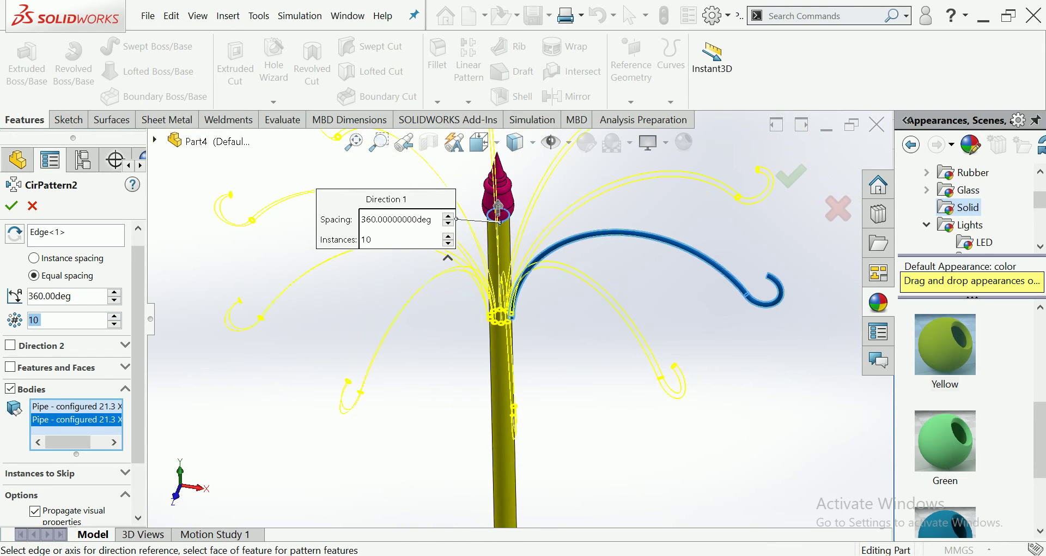
{"action": "key", "text": "Return"}
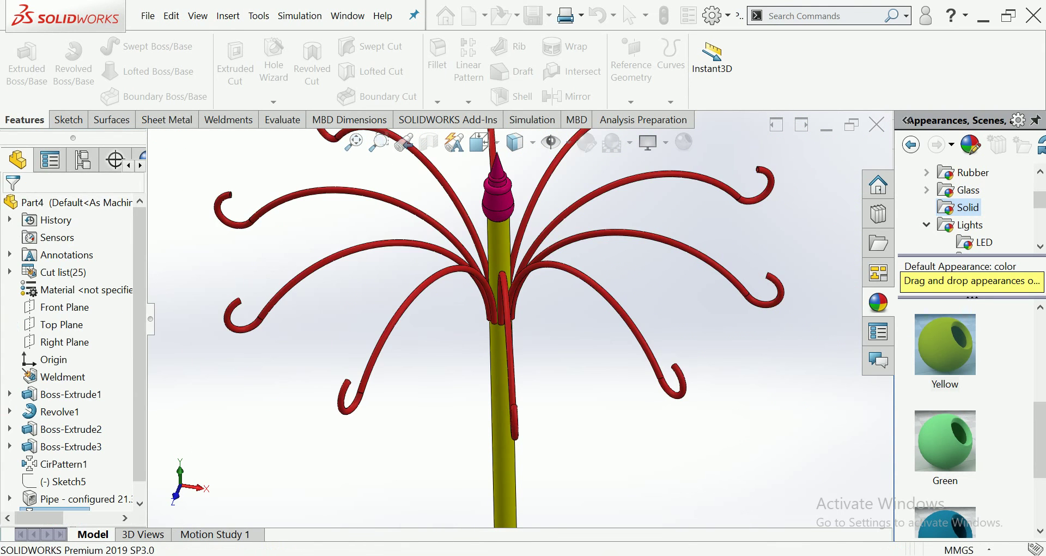
{"action": "scroll", "coordinate": [507, 402], "scroll_direction": "down", "scroll_amount": 4}
{"action": "scroll", "coordinate": [503, 387], "scroll_direction": "down", "scroll_amount": 3}
{"action": "scroll", "coordinate": [499, 362], "scroll_direction": "down", "scroll_amount": 2}
{"action": "scroll", "coordinate": [499, 361], "scroll_direction": "down", "scroll_amount": 1}
{"action": "scroll", "coordinate": [498, 371], "scroll_direction": "down", "scroll_amount": 2}
{"action": "scroll", "coordinate": [497, 380], "scroll_direction": "down", "scroll_amount": 1}
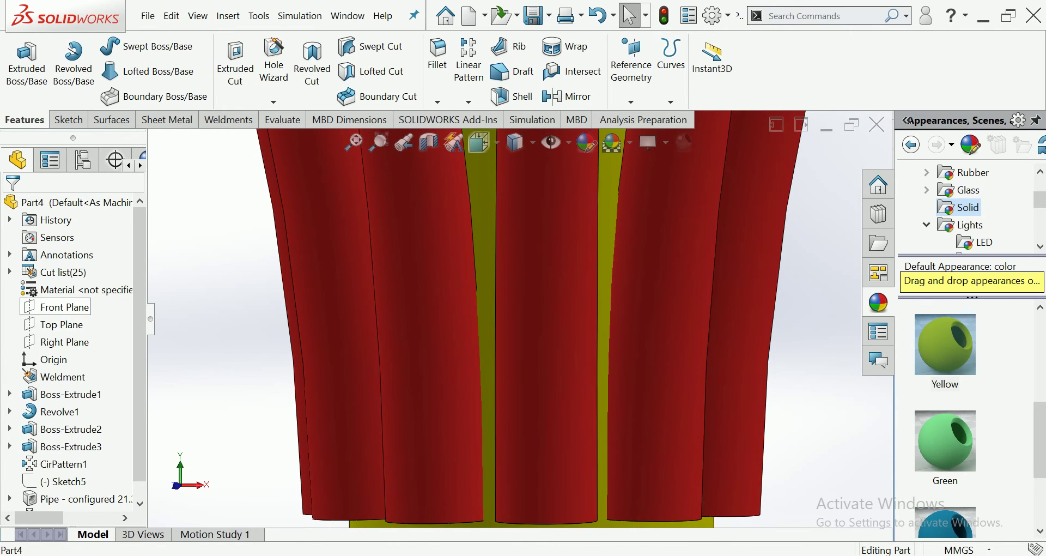
{"action": "left_click", "coordinate": [64, 307]}
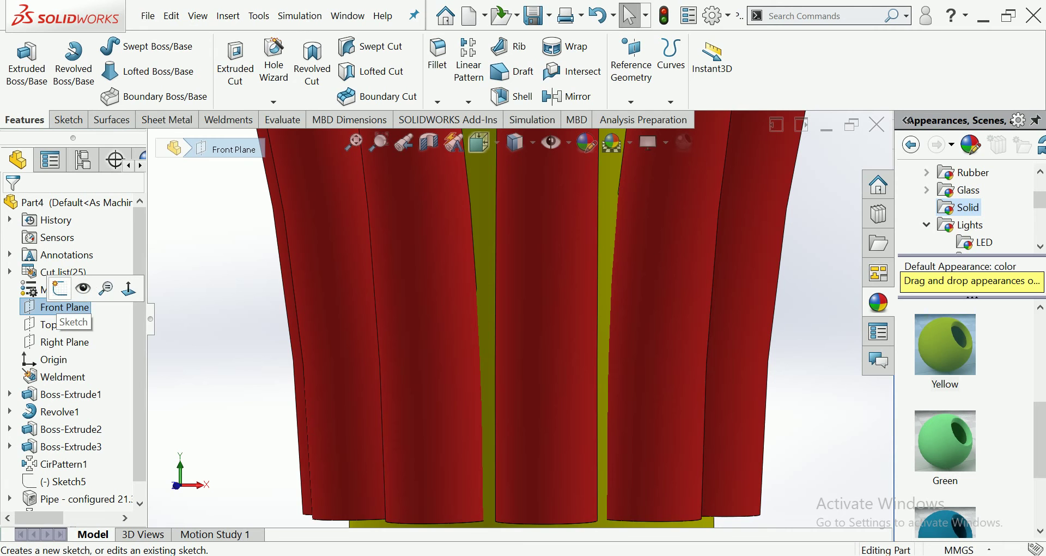
{"action": "left_click", "coordinate": [106, 288]}
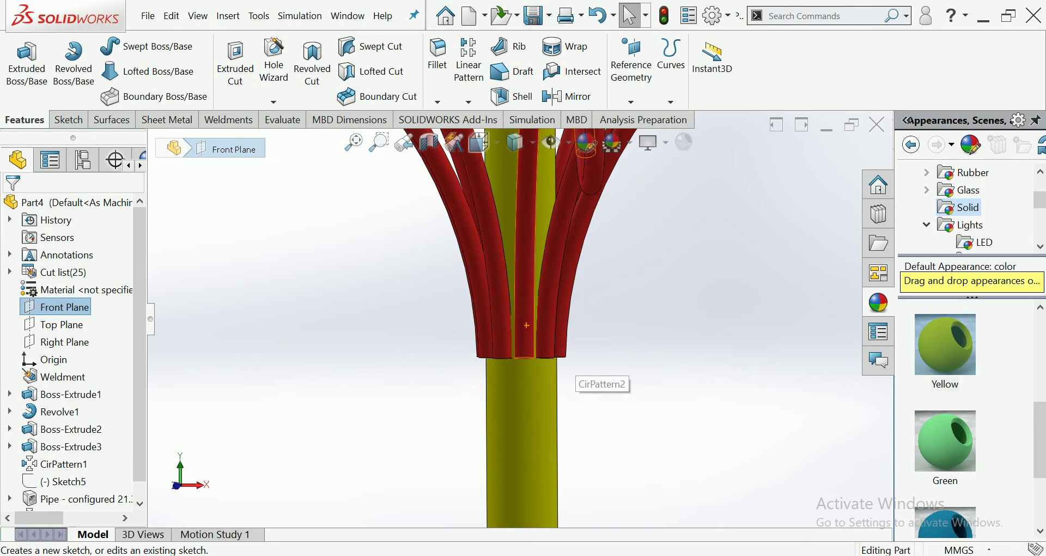
{"action": "scroll", "coordinate": [501, 320], "scroll_direction": "up", "scroll_amount": 5}
{"action": "scroll", "coordinate": [502, 320], "scroll_direction": "up", "scroll_amount": 2}
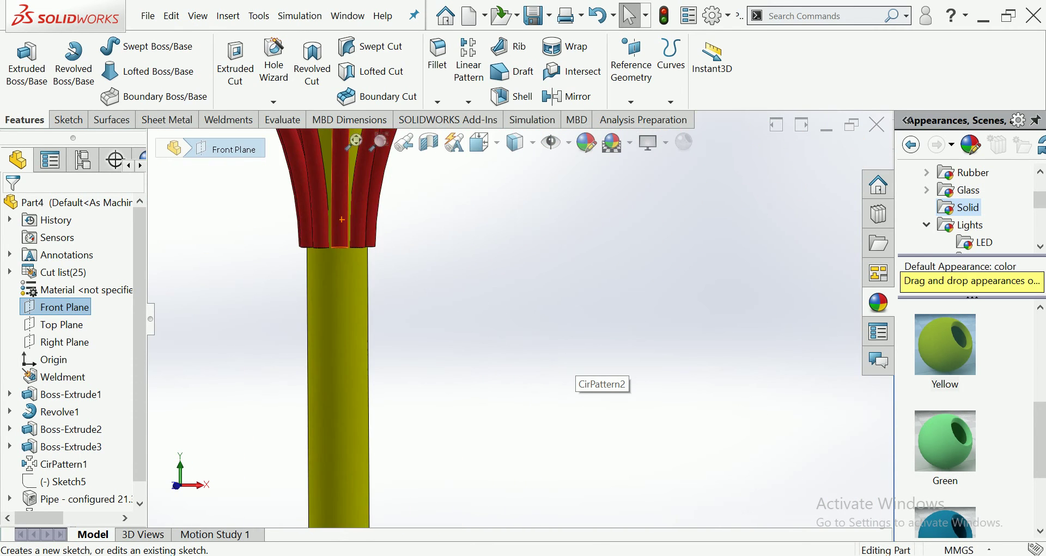
{"action": "scroll", "coordinate": [502, 320], "scroll_direction": "down", "scroll_amount": 1}
{"action": "scroll", "coordinate": [501, 320], "scroll_direction": "up", "scroll_amount": 3}
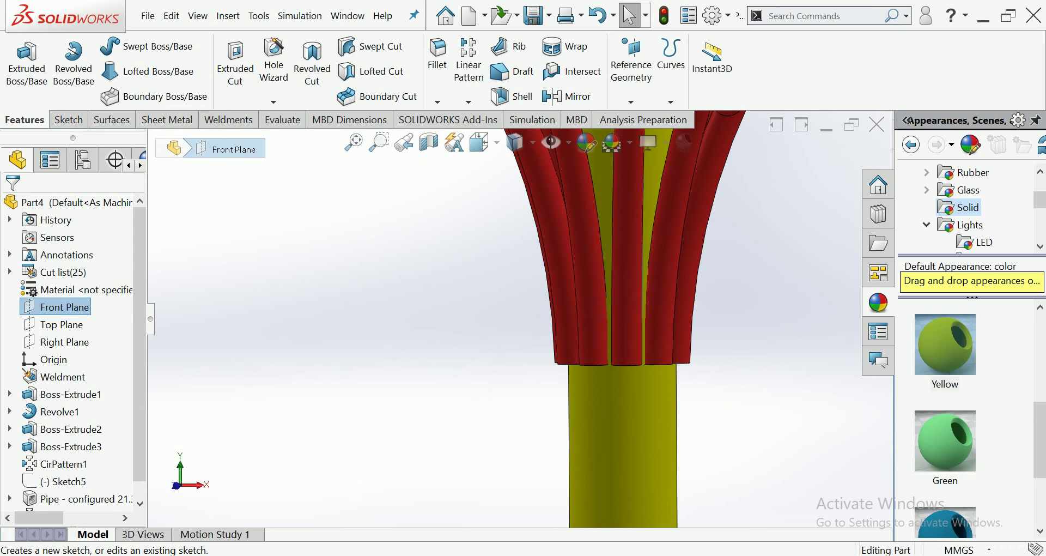
{"action": "right_click", "coordinate": [86, 306]}
{"action": "left_click", "coordinate": [100, 286]}
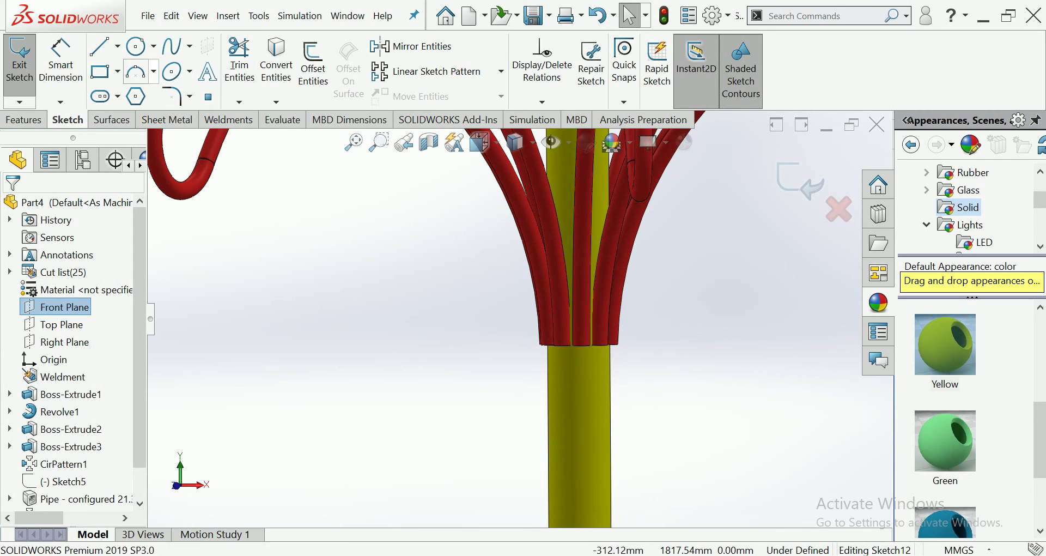
In front view, draw a vertical centerline up the pole axis
{"action": "left_click", "coordinate": [117, 46]}
{"action": "left_click", "coordinate": [136, 89]}
{"action": "left_click", "coordinate": [479, 142]}
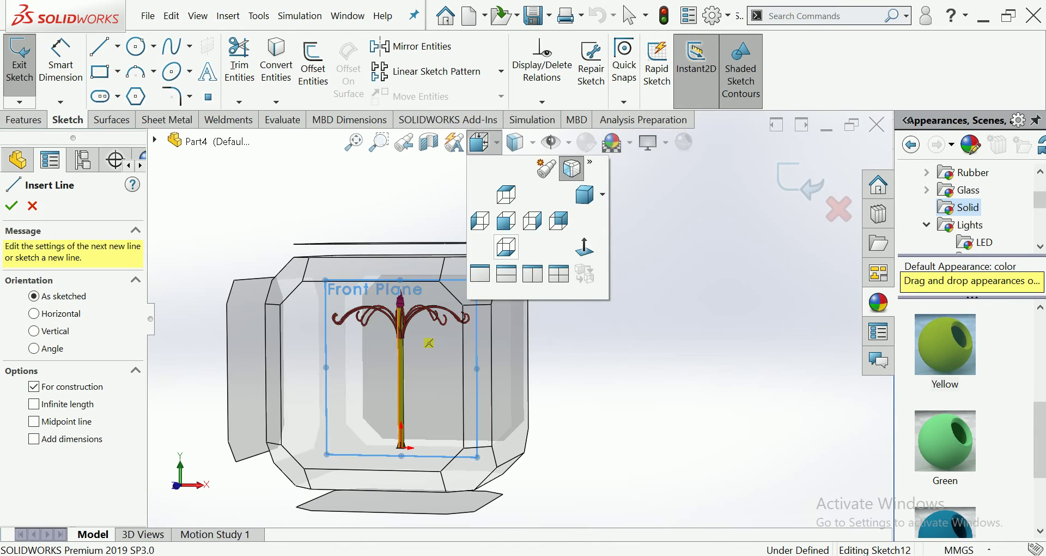
{"action": "left_click", "coordinate": [428, 343]}
{"action": "scroll", "coordinate": [514, 234], "scroll_direction": "down", "scroll_amount": 3}
{"action": "scroll", "coordinate": [514, 234], "scroll_direction": "down", "scroll_amount": 3}
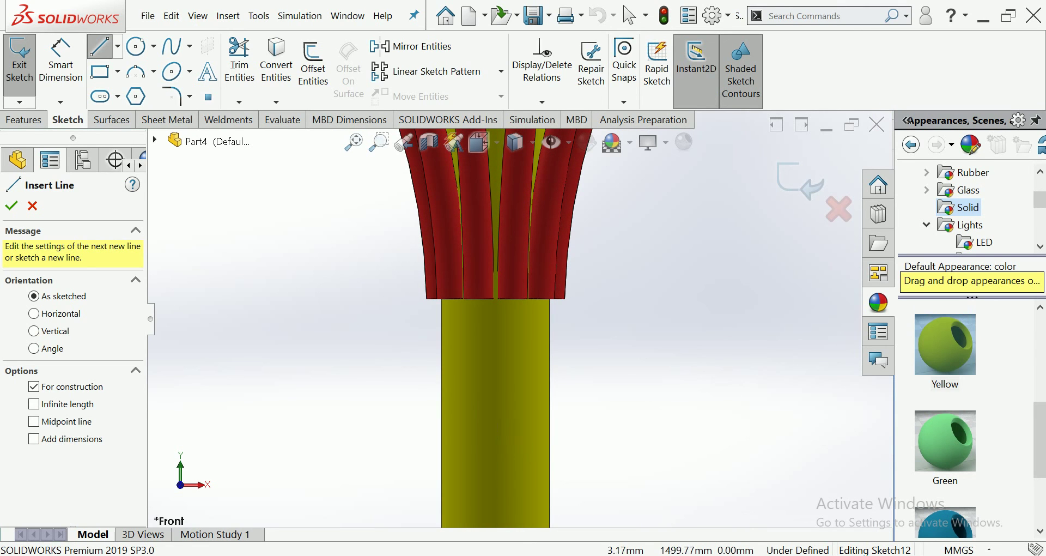
{"action": "left_click", "coordinate": [528, 397]}
{"action": "scroll", "coordinate": [491, 283], "scroll_direction": "up", "scroll_amount": 2}
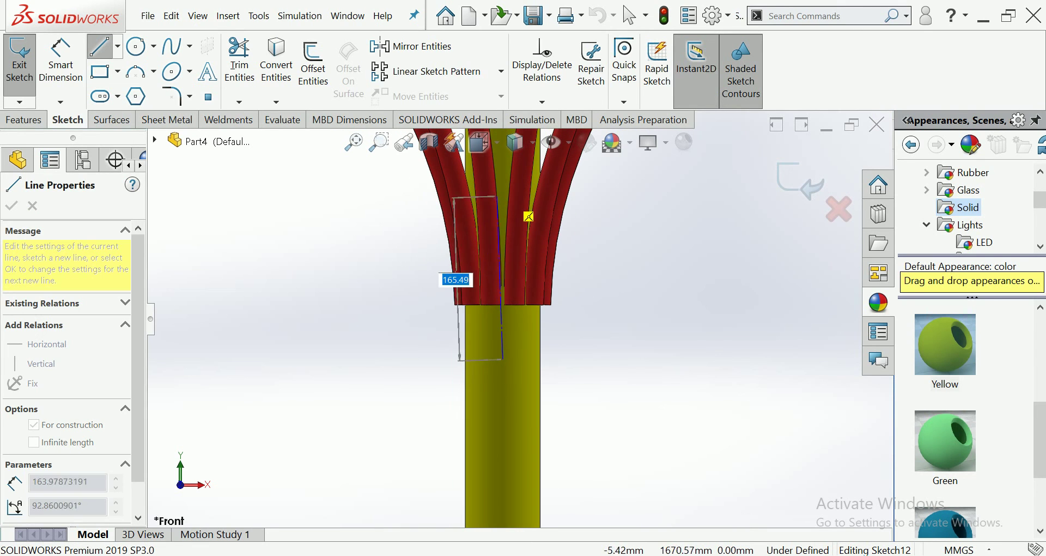
{"action": "scroll", "coordinate": [529, 212], "scroll_direction": "up", "scroll_amount": 2}
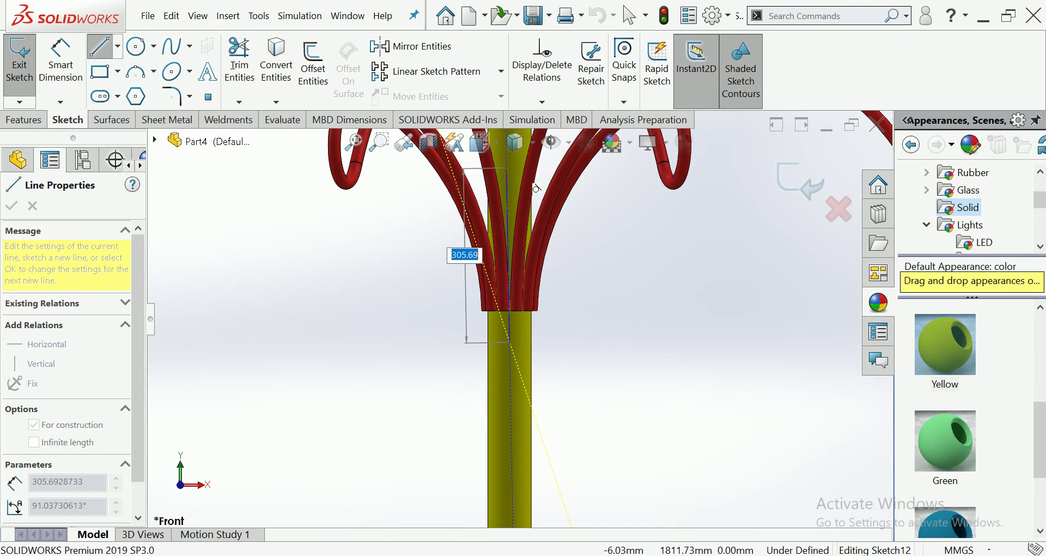
{"action": "scroll", "coordinate": [541, 187], "scroll_direction": "up", "scroll_amount": 1}
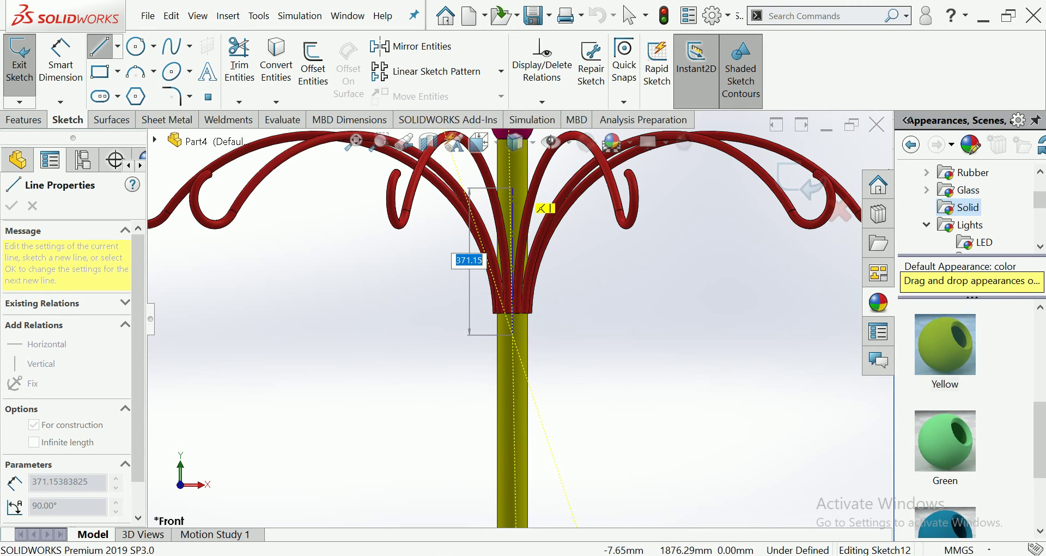
{"action": "left_click", "coordinate": [511, 196]}
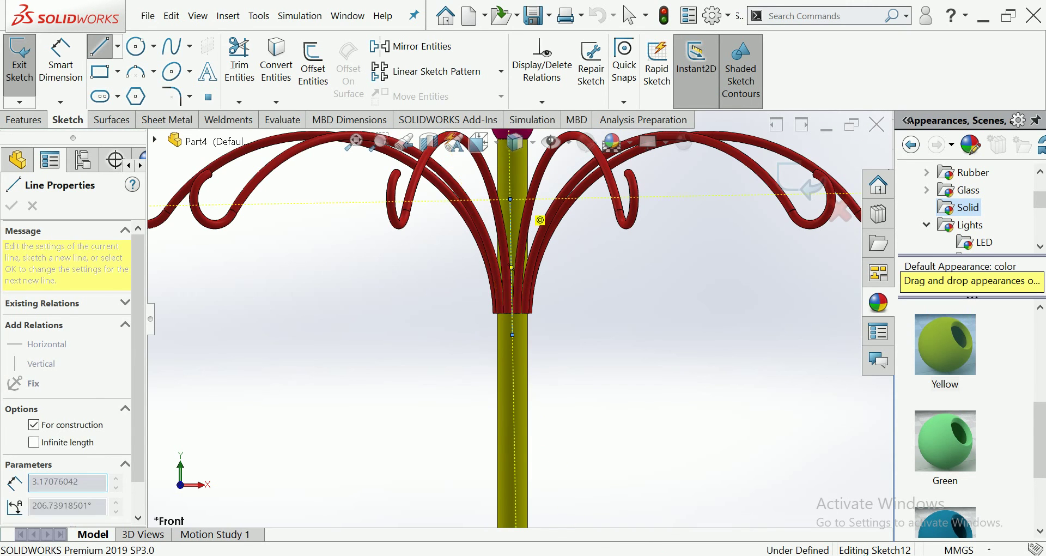
Draw a thin corner rectangle beside the arm bases
{"action": "scroll", "coordinate": [541, 221], "scroll_direction": "down", "scroll_amount": 2}
{"action": "left_click", "coordinate": [100, 71]}
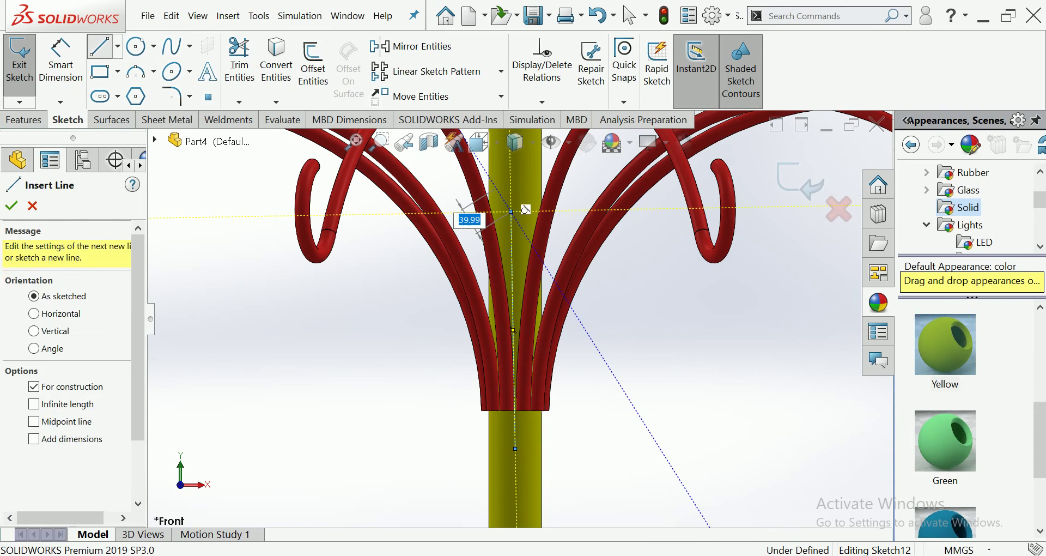
{"action": "scroll", "coordinate": [567, 340], "scroll_direction": "down", "scroll_amount": 1}
{"action": "scroll", "coordinate": [567, 340], "scroll_direction": "down", "scroll_amount": 1}
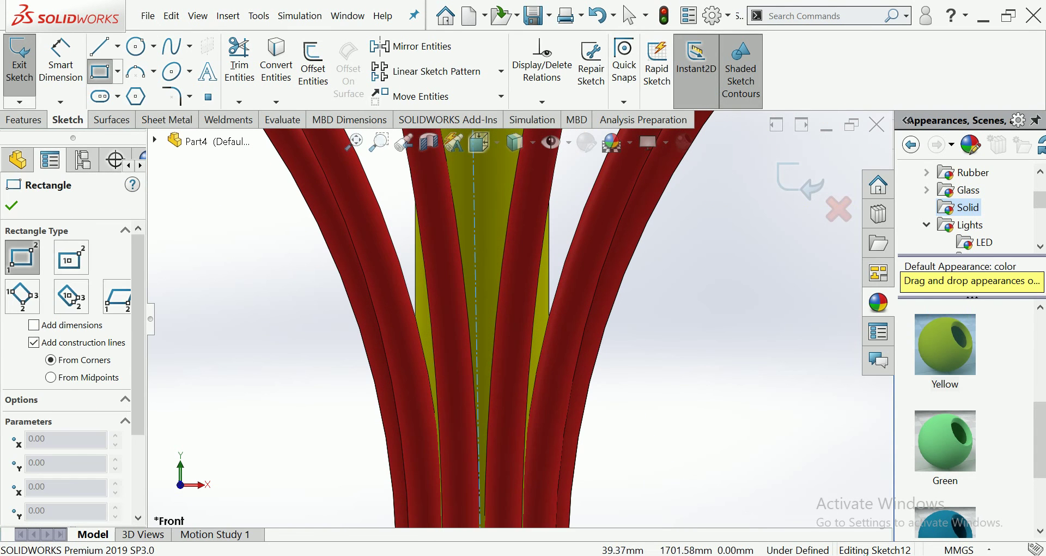
{"action": "scroll", "coordinate": [579, 343], "scroll_direction": "up", "scroll_amount": 1}
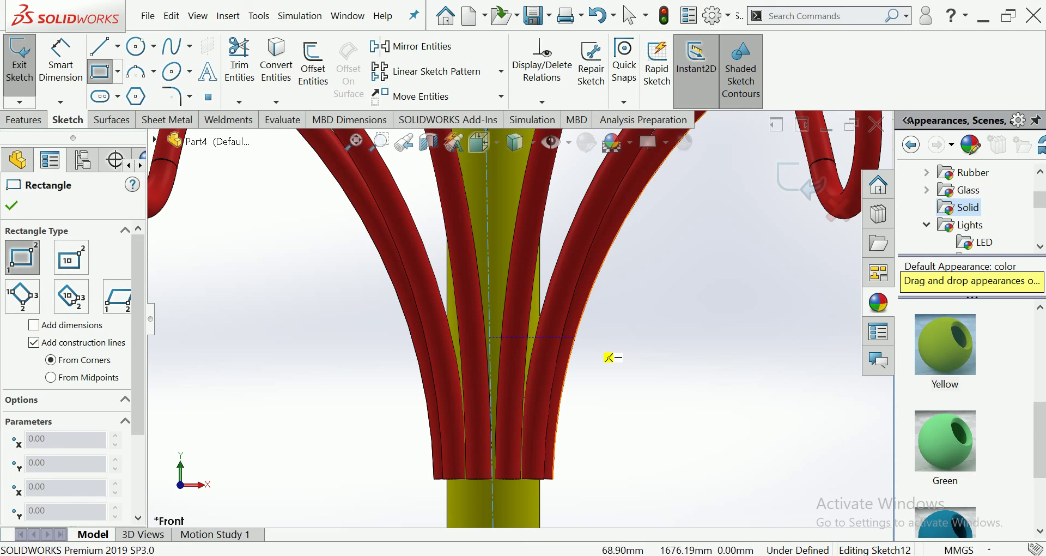
{"action": "left_click", "coordinate": [573, 337]}
{"action": "scroll", "coordinate": [551, 369], "scroll_direction": "up", "scroll_amount": 3}
{"action": "scroll", "coordinate": [575, 420], "scroll_direction": "down", "scroll_amount": 3}
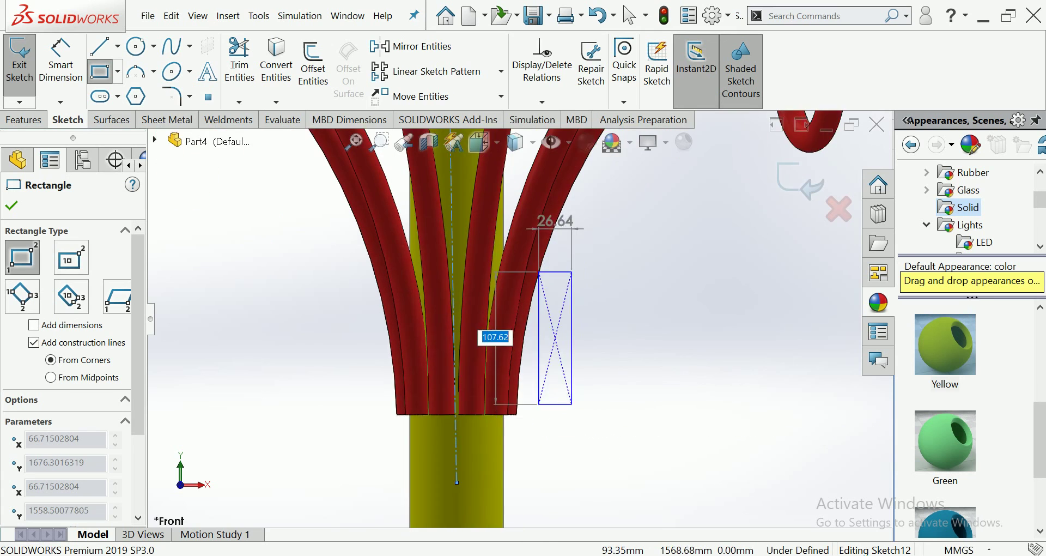
{"action": "scroll", "coordinate": [561, 392], "scroll_direction": "up", "scroll_amount": 2}
{"action": "scroll", "coordinate": [551, 378], "scroll_direction": "up", "scroll_amount": 2}
{"action": "scroll", "coordinate": [551, 378], "scroll_direction": "down", "scroll_amount": 2}
{"action": "scroll", "coordinate": [490, 338], "scroll_direction": "down", "scroll_amount": 2}
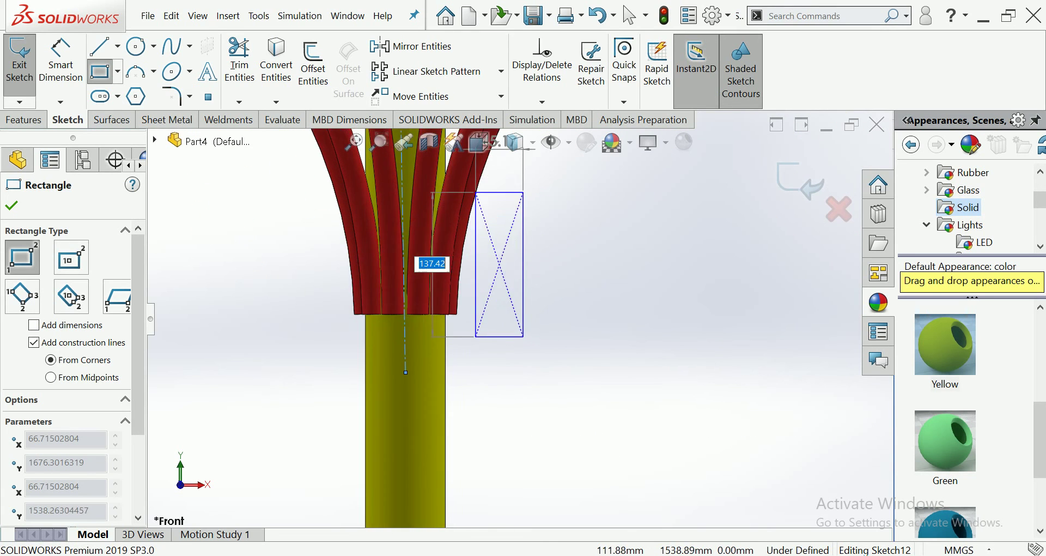
{"action": "scroll", "coordinate": [506, 321], "scroll_direction": "down", "scroll_amount": 3}
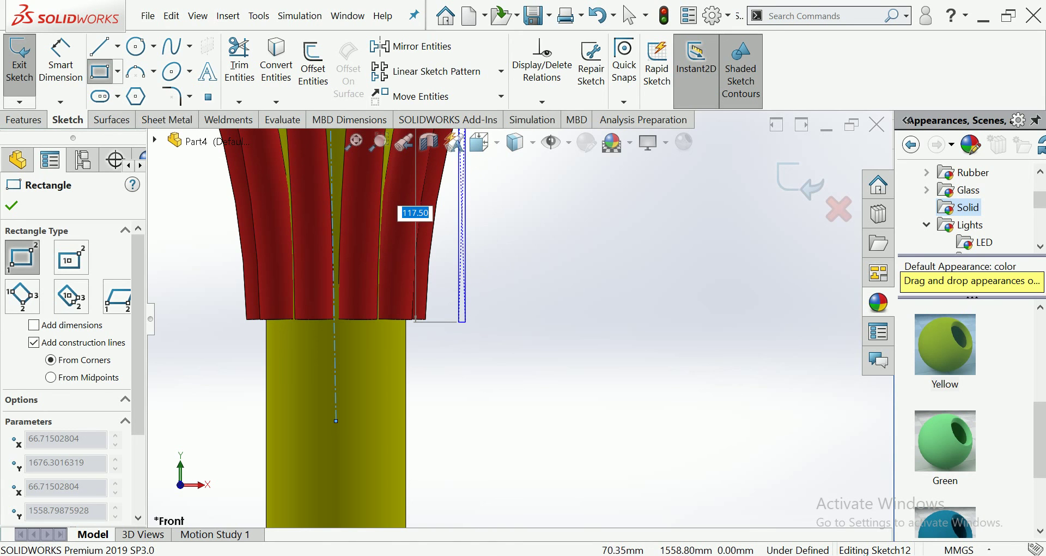
{"action": "left_click", "coordinate": [464, 321]}
{"action": "scroll", "coordinate": [500, 344], "scroll_direction": "up", "scroll_amount": 1}
{"action": "scroll", "coordinate": [490, 273], "scroll_direction": "up", "scroll_amount": 1}
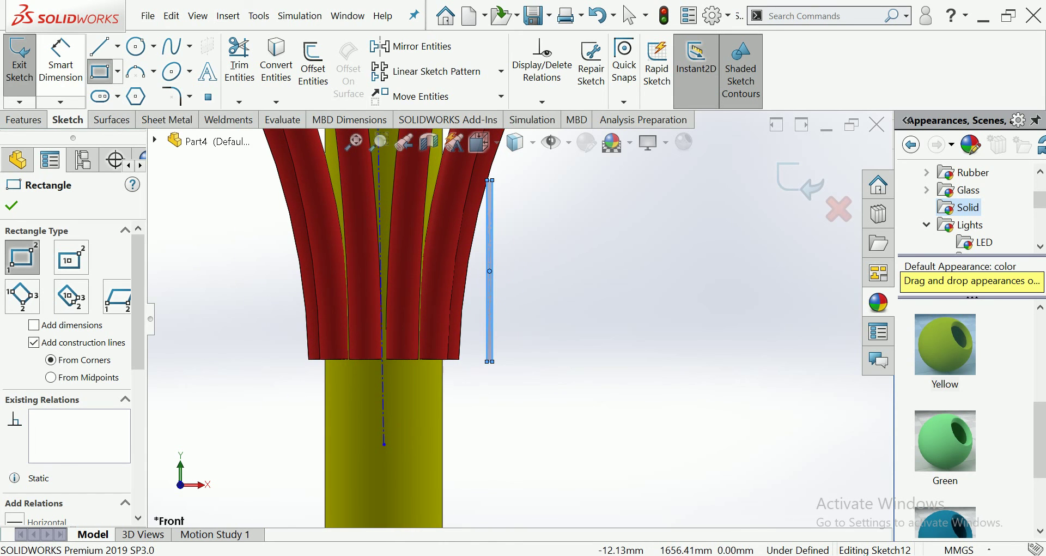
{"action": "key", "text": "d"}
{"action": "scroll", "coordinate": [600, 299], "scroll_direction": "up", "scroll_amount": 2}
{"action": "scroll", "coordinate": [763, 337], "scroll_direction": "down", "scroll_amount": 1}
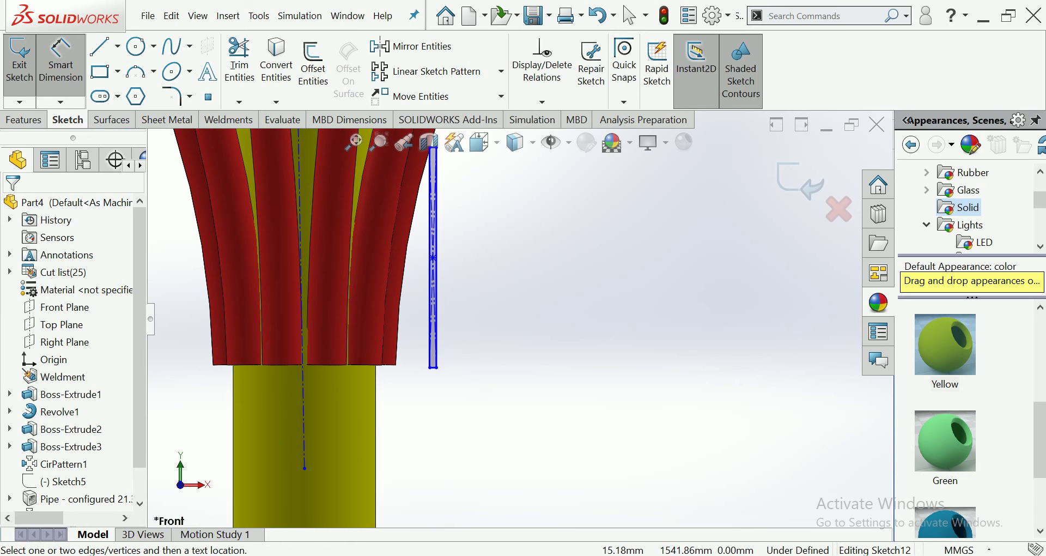
Give the long construction centerline a Vertical relation
{"action": "left_click", "coordinate": [303, 365]}
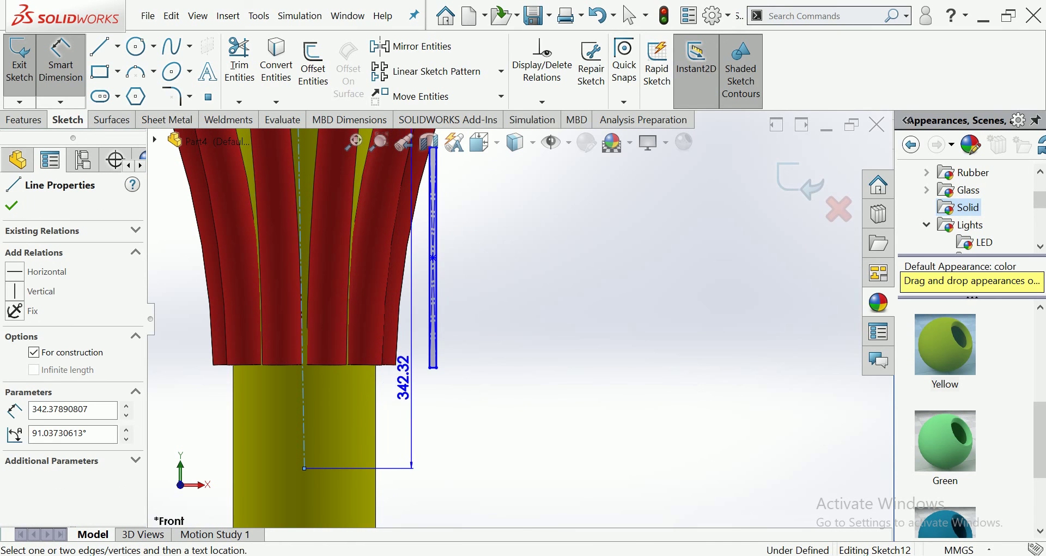
{"action": "scroll", "coordinate": [394, 368], "scroll_direction": "down", "scroll_amount": 2}
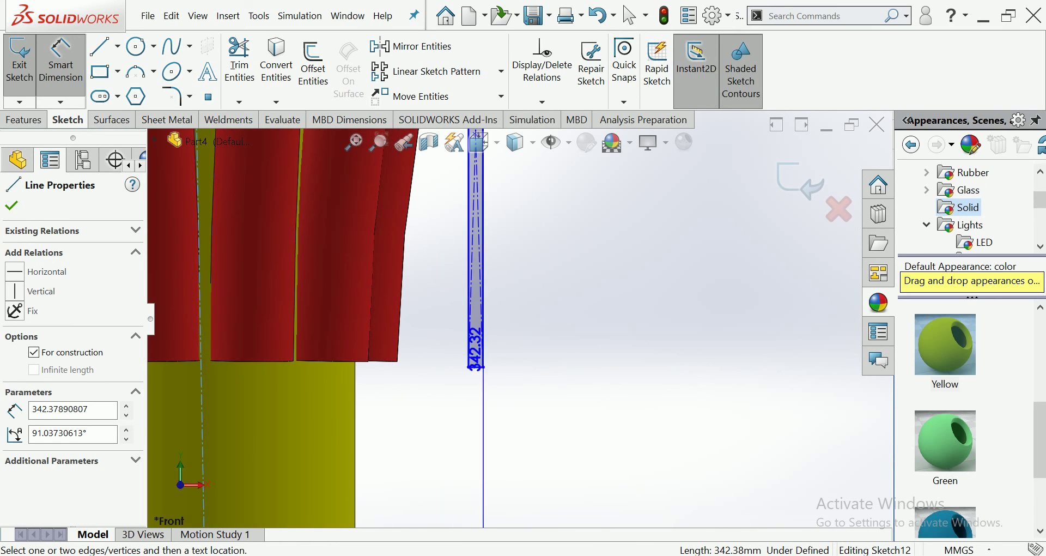
{"action": "left_click", "coordinate": [467, 305]}
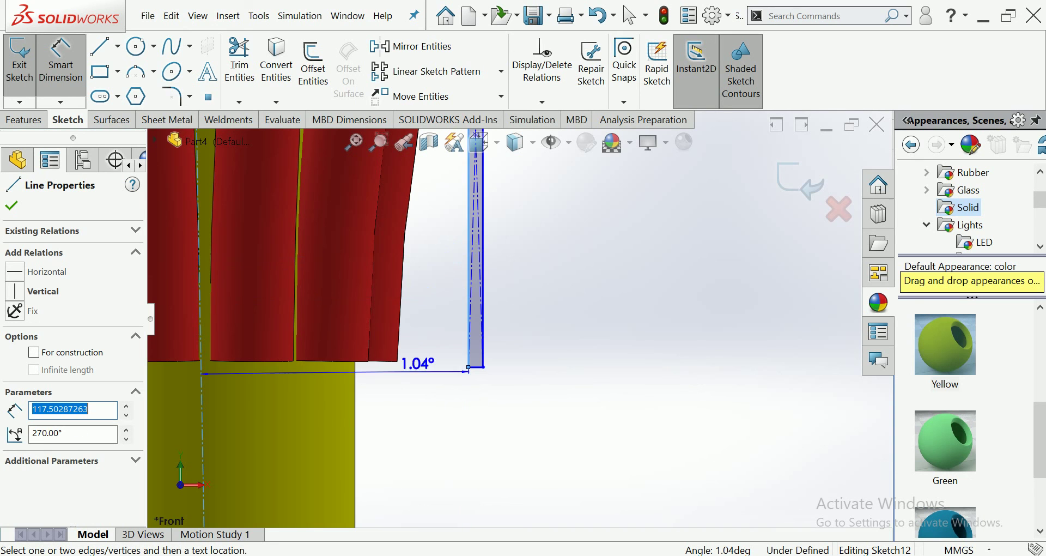
{"action": "scroll", "coordinate": [522, 318], "scroll_direction": "up", "scroll_amount": 2}
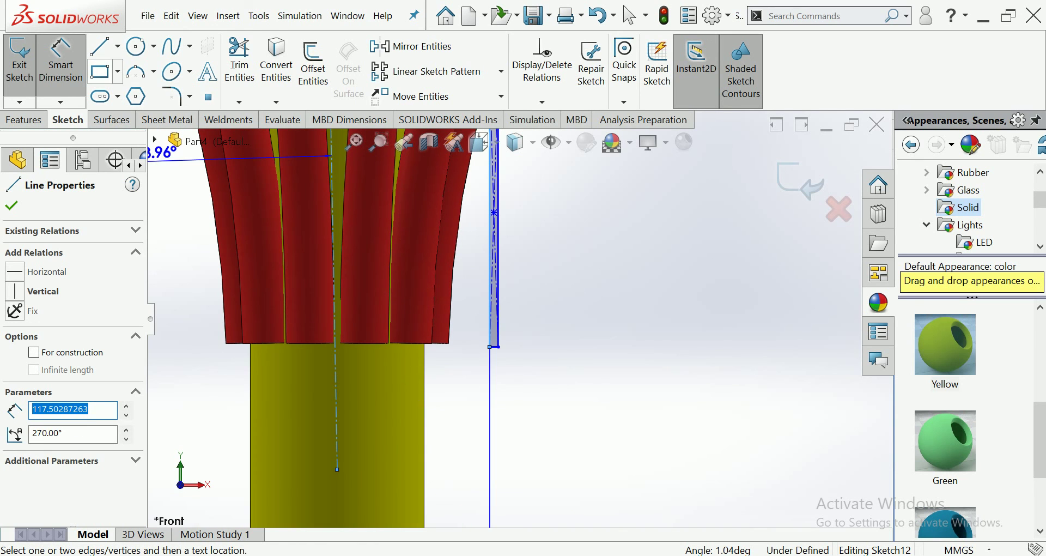
{"action": "key", "text": "Escape"}
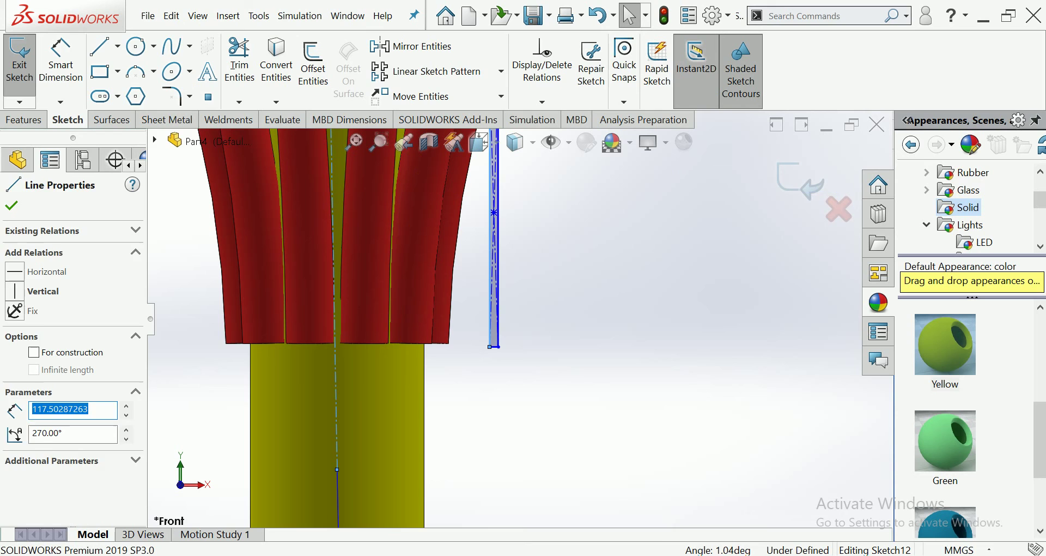
{"action": "key", "text": "Escape"}
{"action": "left_click", "coordinate": [334, 300]}
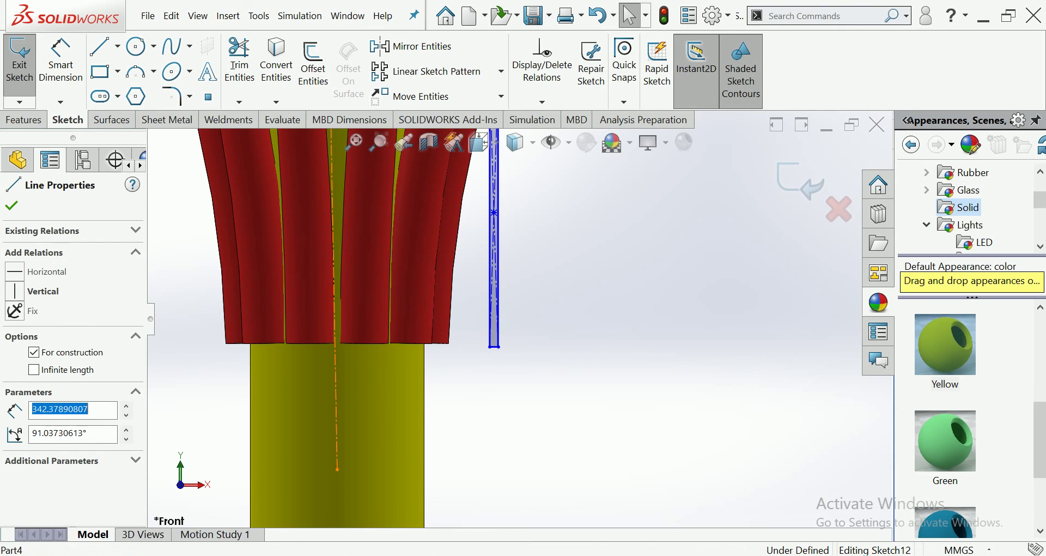
{"action": "left_click", "coordinate": [397, 363]}
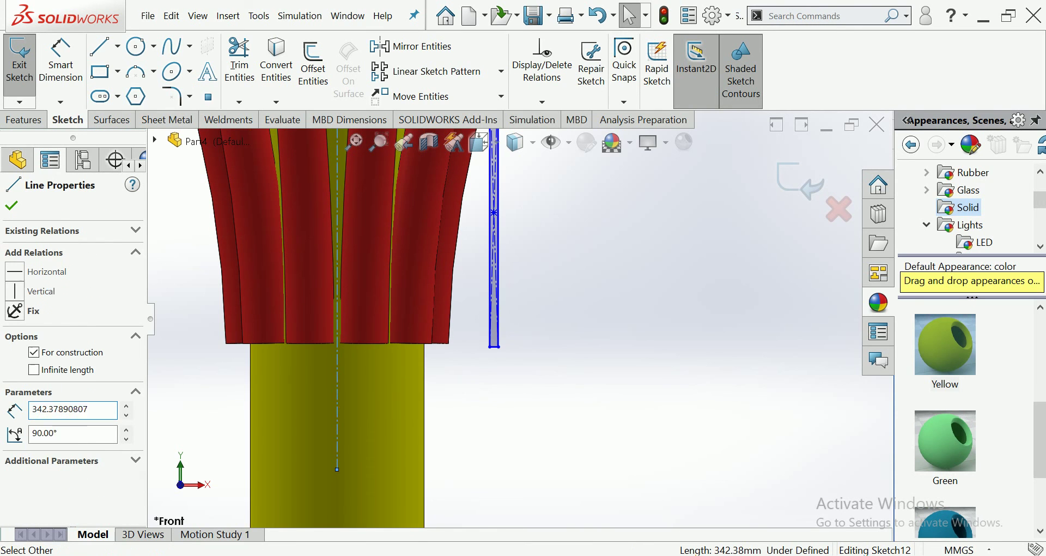
{"action": "key", "text": "Escape"}
Begin a Smart Dimension from the centerline to the rectangle's left edge
{"action": "key", "text": "d"}
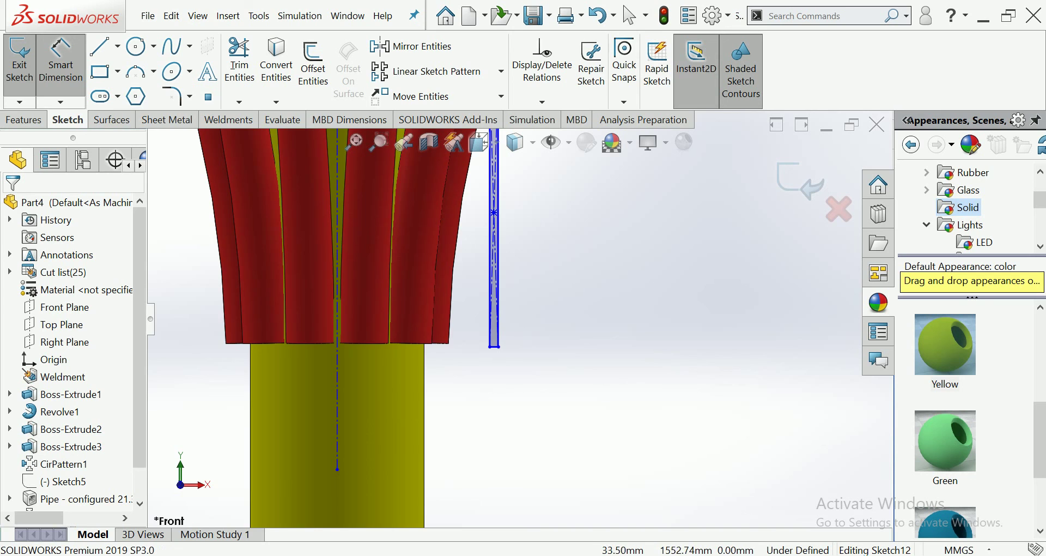
{"action": "scroll", "coordinate": [395, 368], "scroll_direction": "down", "scroll_amount": 3}
{"action": "left_click", "coordinate": [295, 175]}
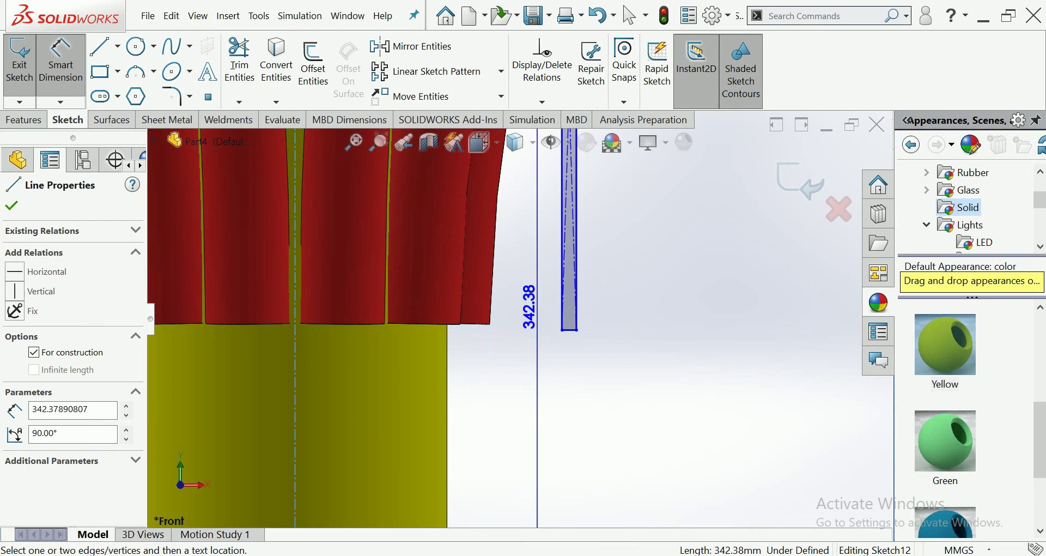
{"action": "scroll", "coordinate": [564, 291], "scroll_direction": "down", "scroll_amount": 2}
{"action": "scroll", "coordinate": [564, 290], "scroll_direction": "down", "scroll_amount": 2}
{"action": "left_click", "coordinate": [555, 285]}
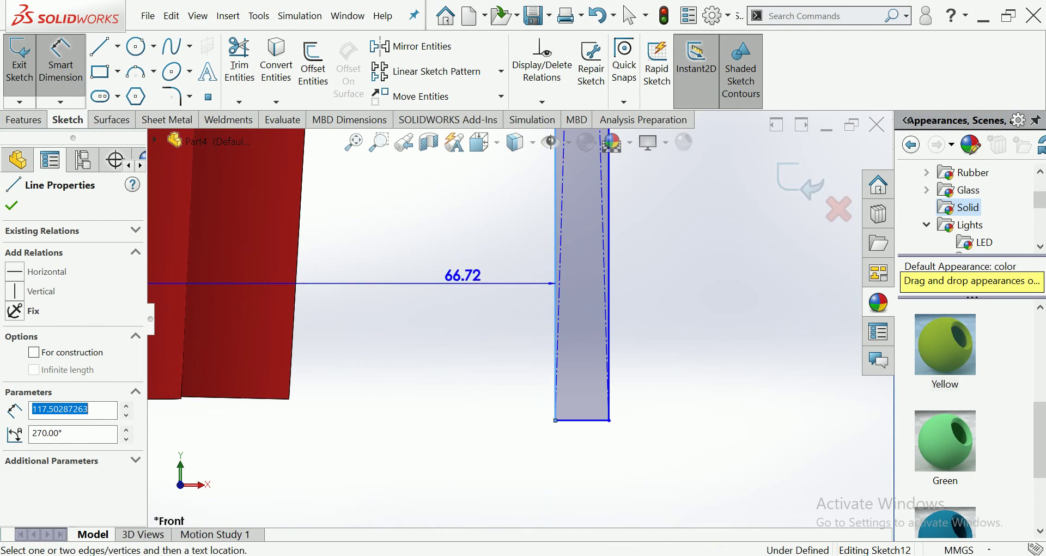
Set the rectangle's distance from the centerline to 65 mm
{"action": "scroll", "coordinate": [516, 315], "scroll_direction": "up", "scroll_amount": 4}
{"action": "left_click", "coordinate": [435, 403]}
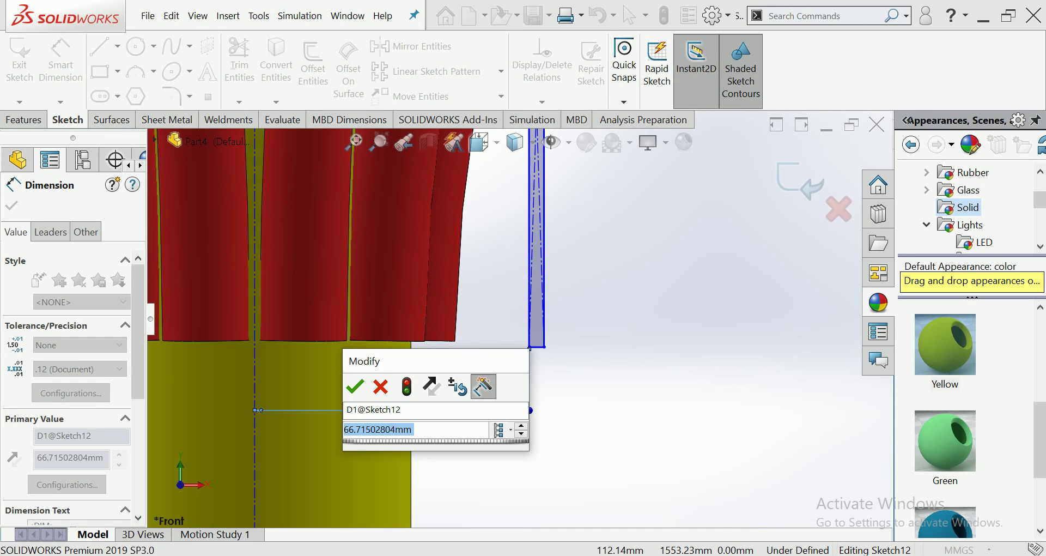
{"action": "type", "text": "65"}
{"action": "key", "text": "Return"}
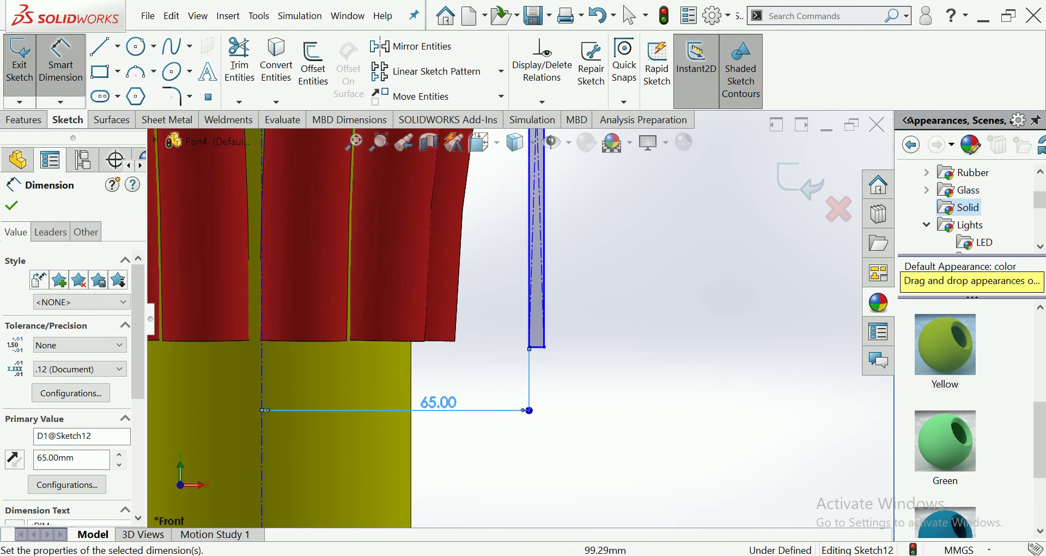
Dimension the rectangle's bottom edge to a 3 mm width
{"action": "key", "text": "ctrl+8"}
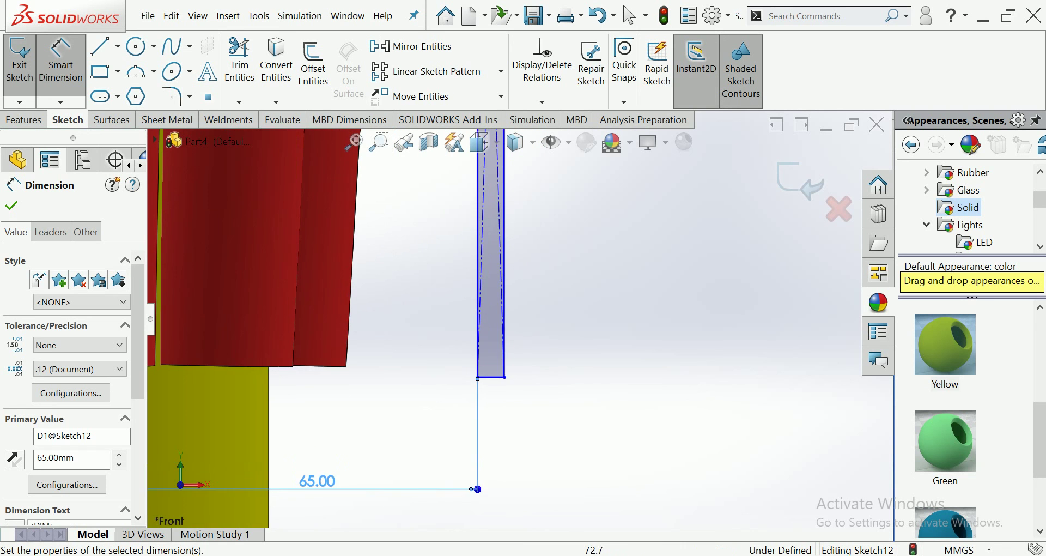
{"action": "scroll", "coordinate": [499, 372], "scroll_direction": "up", "scroll_amount": 5}
{"action": "left_click", "coordinate": [517, 453]}
{"action": "scroll", "coordinate": [520, 317], "scroll_direction": "up", "scroll_amount": 4}
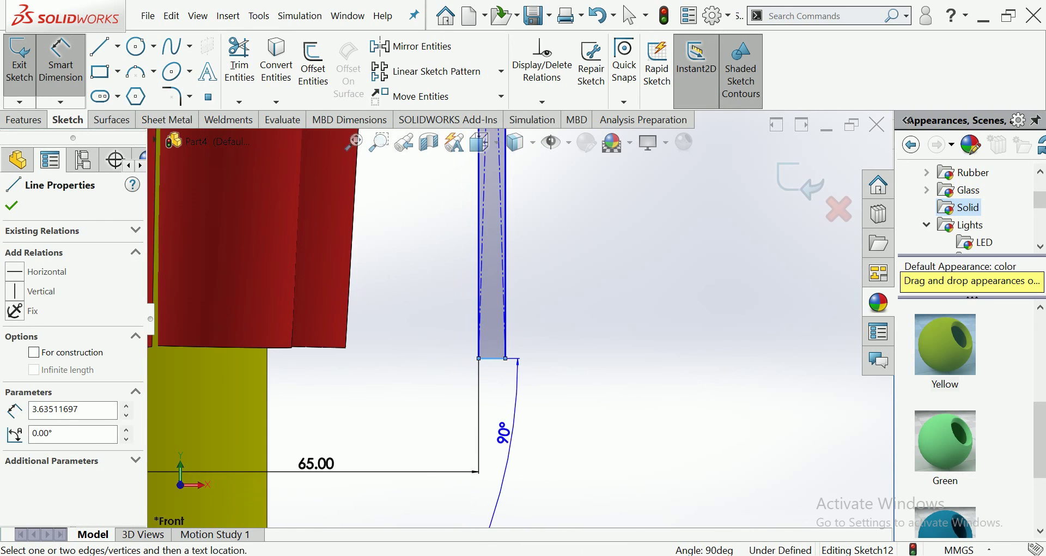
{"action": "key", "text": "Escape"}
{"action": "key", "text": "Escape"}
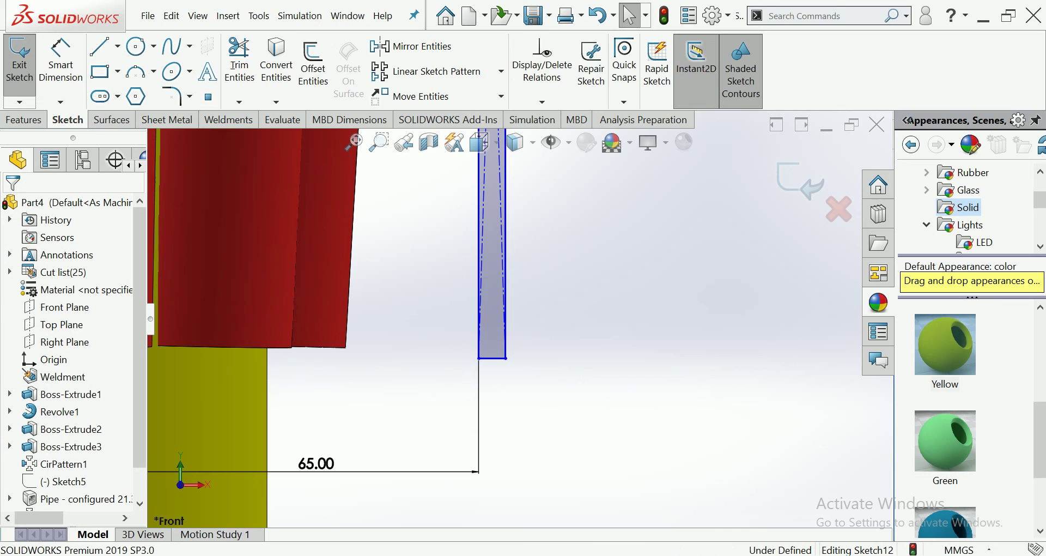
{"action": "left_click", "coordinate": [60, 60]}
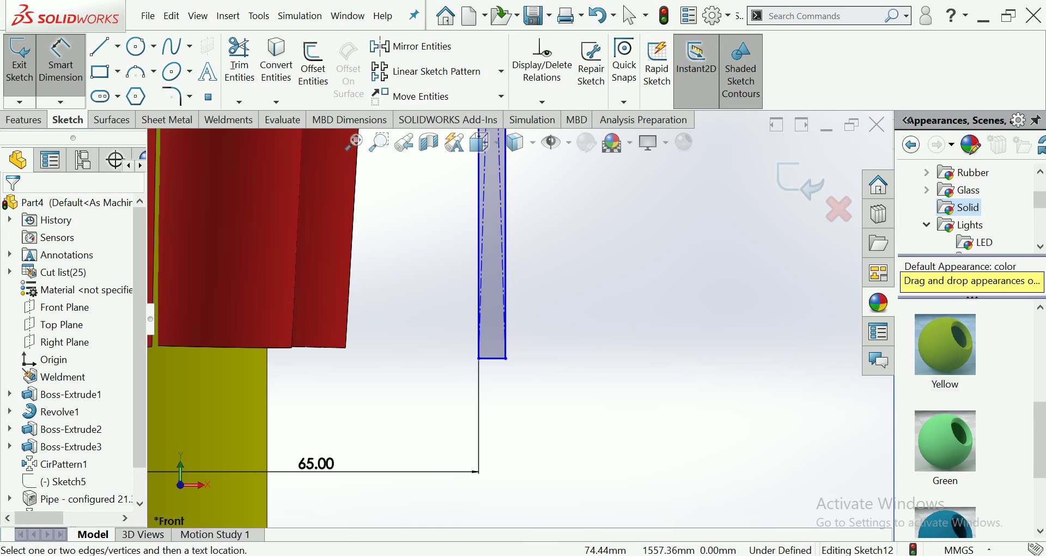
{"action": "scroll", "coordinate": [501, 397], "scroll_direction": "down", "scroll_amount": 3}
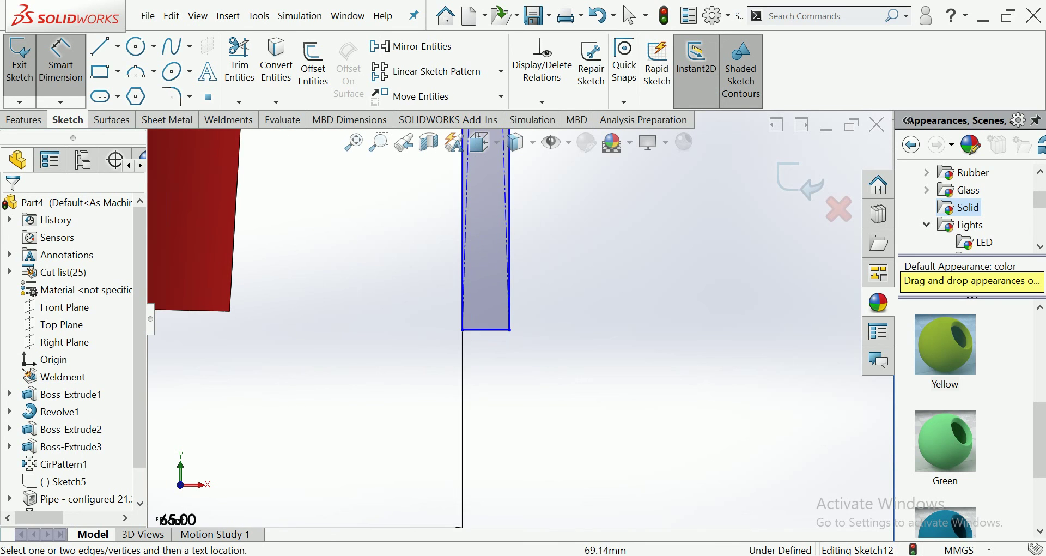
{"action": "left_click", "coordinate": [486, 330]}
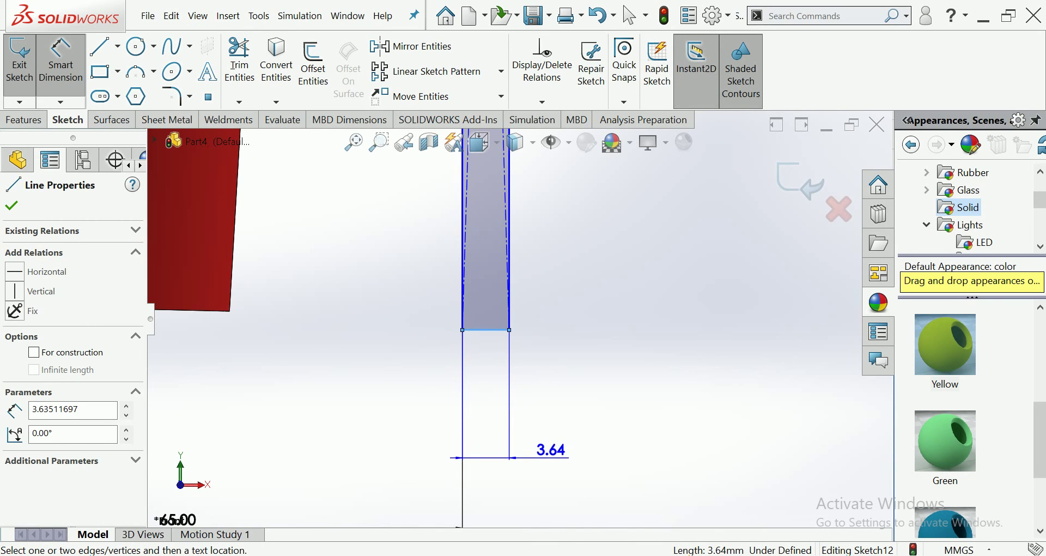
{"action": "left_click", "coordinate": [545, 462]}
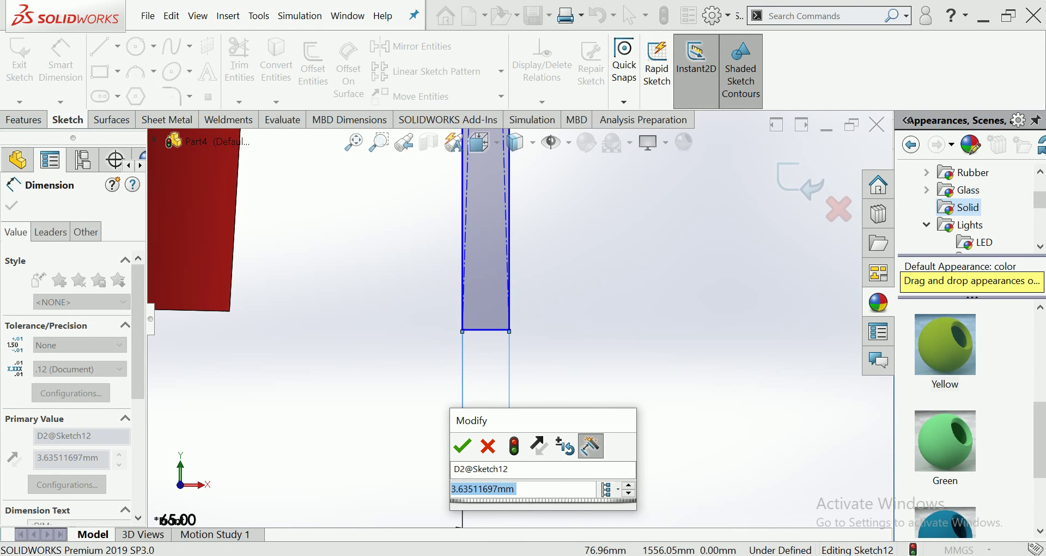
{"action": "type", "text": "3"}
{"action": "key", "text": "Return"}
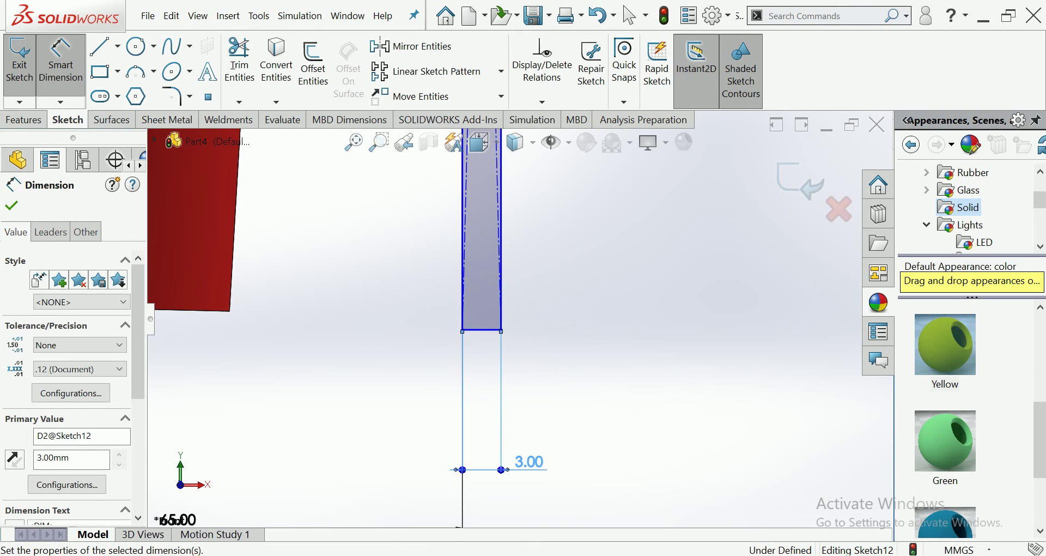
Drag the centerline to line up with the pole's axis
{"action": "scroll", "coordinate": [559, 351], "scroll_direction": "up", "scroll_amount": 3}
{"action": "scroll", "coordinate": [558, 352], "scroll_direction": "up", "scroll_amount": 1}
{"action": "key", "text": "Escape"}
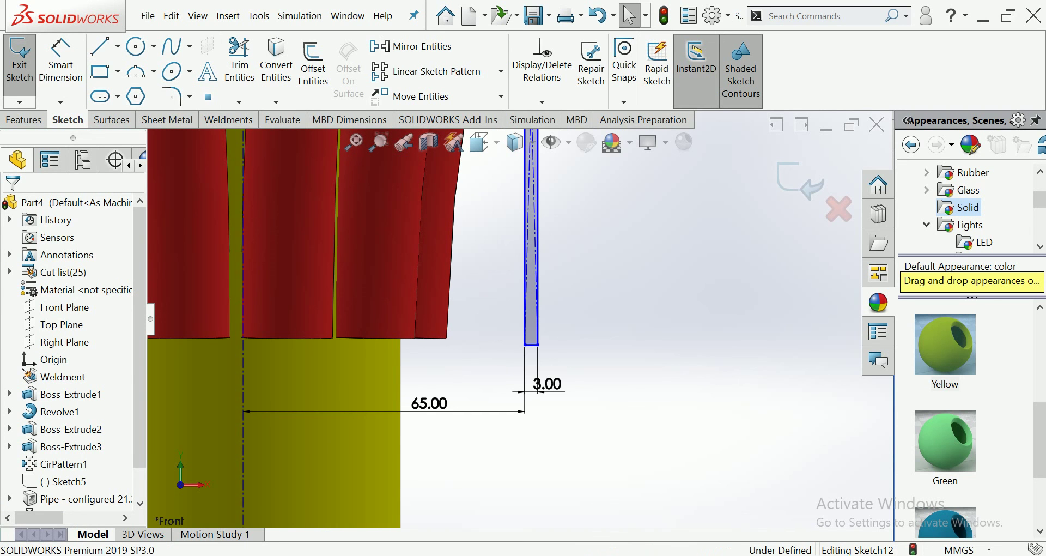
{"action": "scroll", "coordinate": [534, 283], "scroll_direction": "up", "scroll_amount": 1}
{"action": "scroll", "coordinate": [533, 283], "scroll_direction": "down", "scroll_amount": 2}
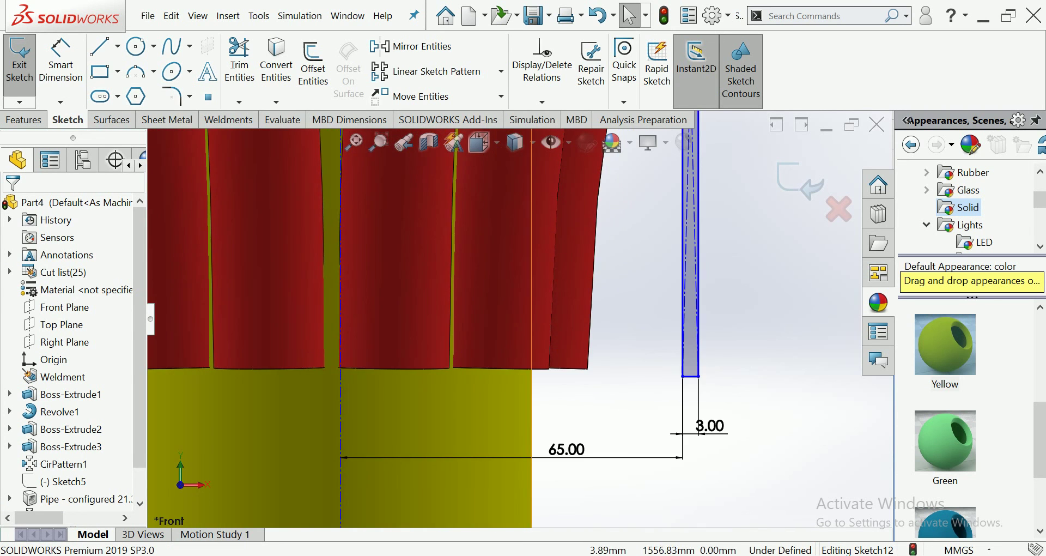
{"action": "left_click_drag", "start_coordinate": [340, 305], "coordinate": [330, 305]}
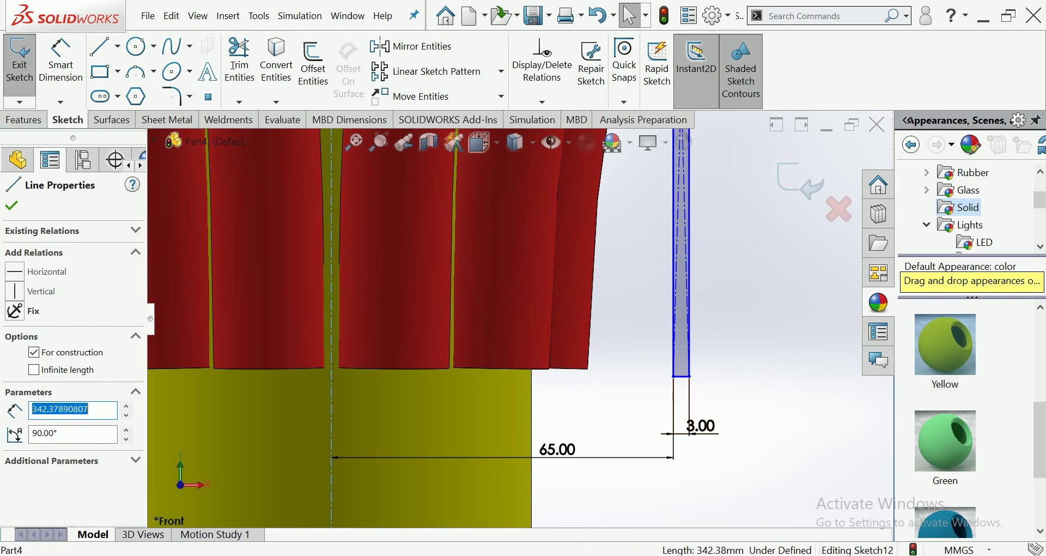
{"action": "key", "text": "Escape"}
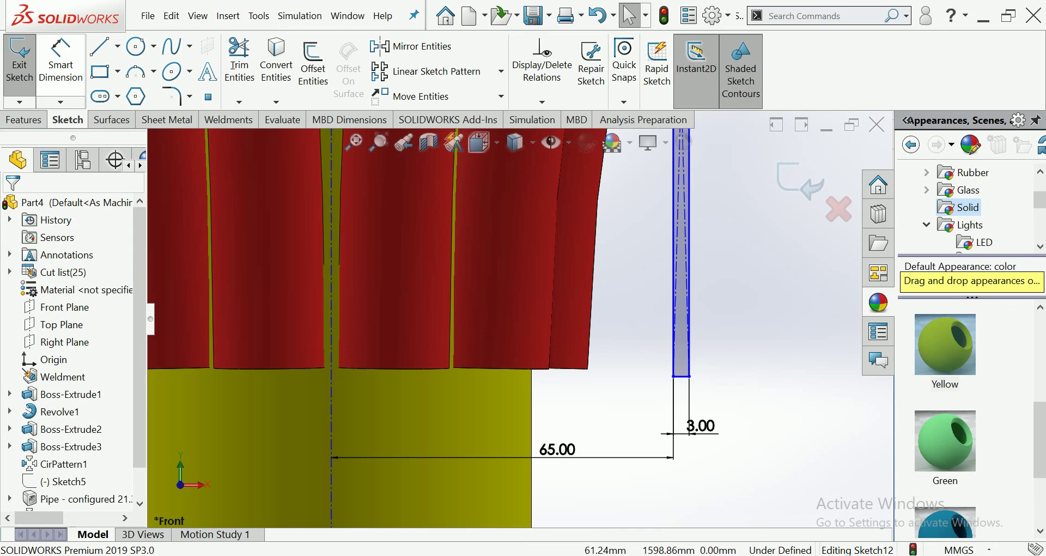
{"action": "left_click", "coordinate": [22, 119]}
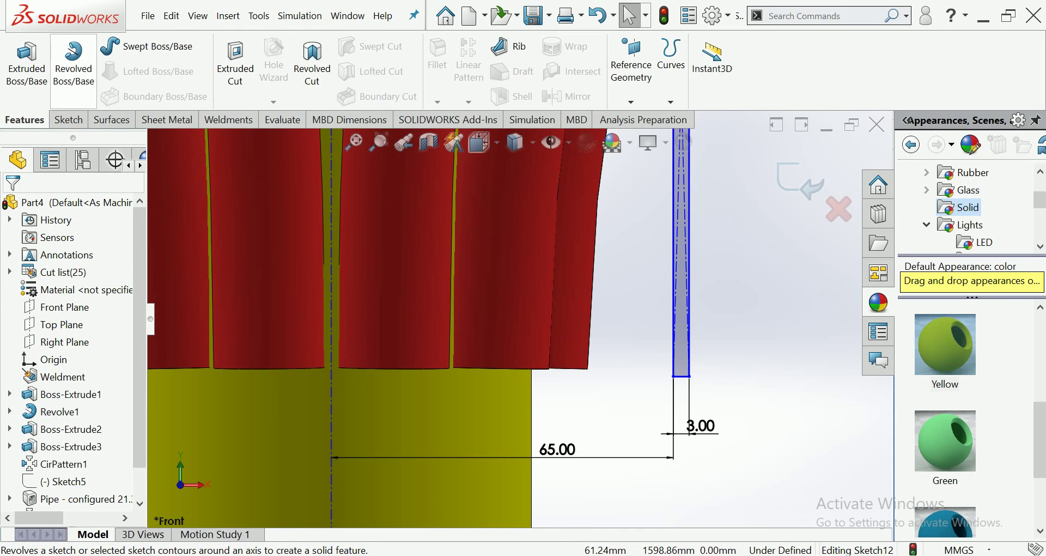
Revolve the narrow rectangle 360° about the centerline into the Revolve2 collar
{"action": "left_click", "coordinate": [74, 60]}
{"action": "scroll", "coordinate": [519, 318], "scroll_direction": "up", "scroll_amount": 3}
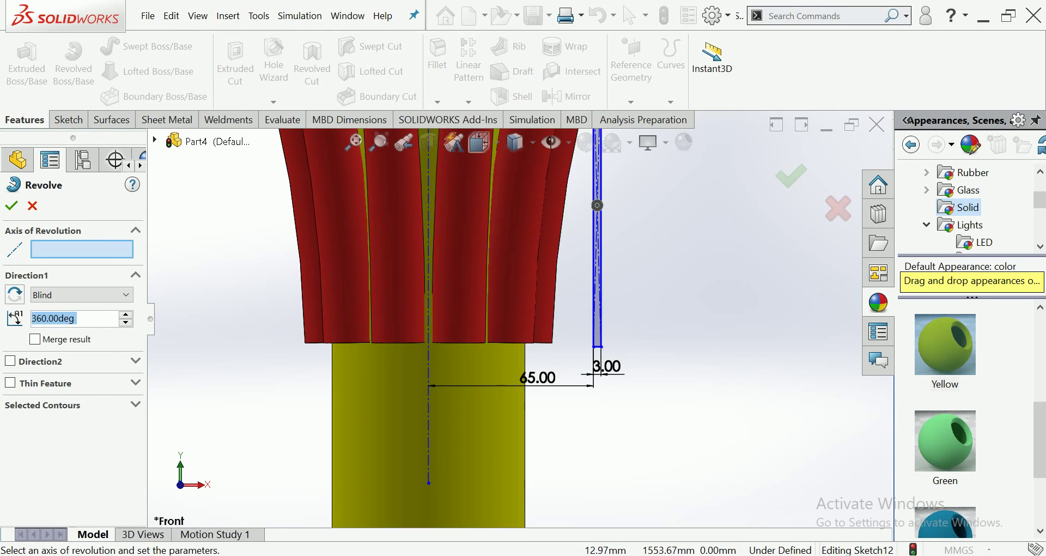
{"action": "left_click", "coordinate": [597, 205]}
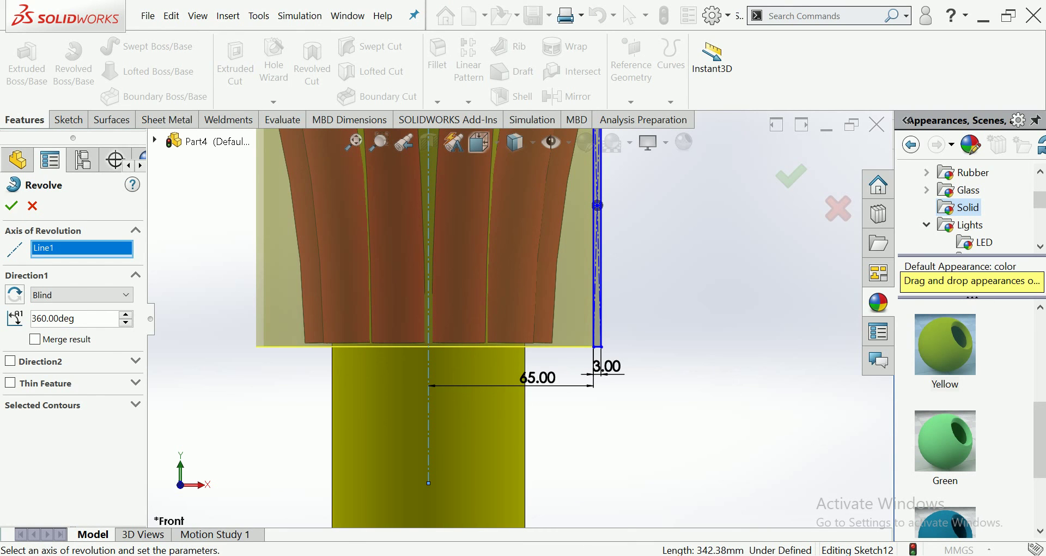
{"action": "left_click", "coordinate": [11, 206]}
{"action": "scroll", "coordinate": [542, 325], "scroll_direction": "up", "scroll_amount": 5}
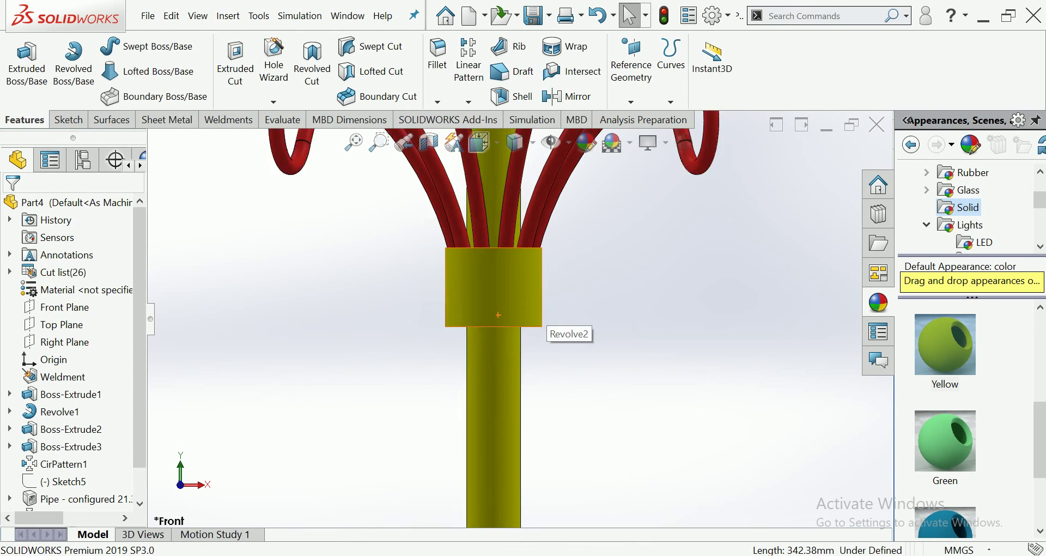
{"action": "scroll", "coordinate": [540, 325], "scroll_direction": "up", "scroll_amount": 3}
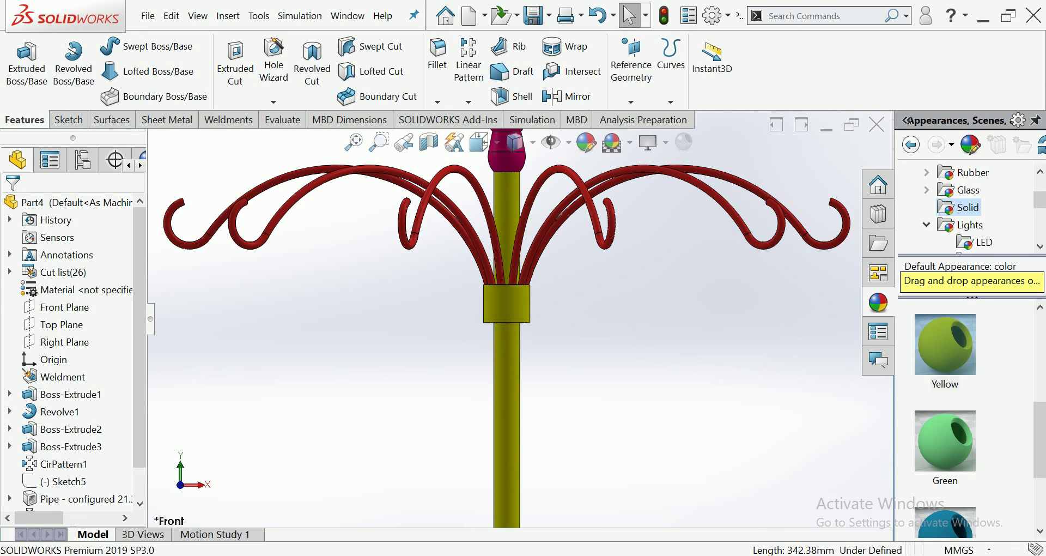
Apply the Blue appearance to the Revolve2 collar beneath the red arms
{"action": "scroll", "coordinate": [509, 327], "scroll_direction": "down", "scroll_amount": 3}
{"action": "scroll", "coordinate": [509, 327], "scroll_direction": "down", "scroll_amount": 3}
{"action": "left_click", "coordinate": [566, 289]}
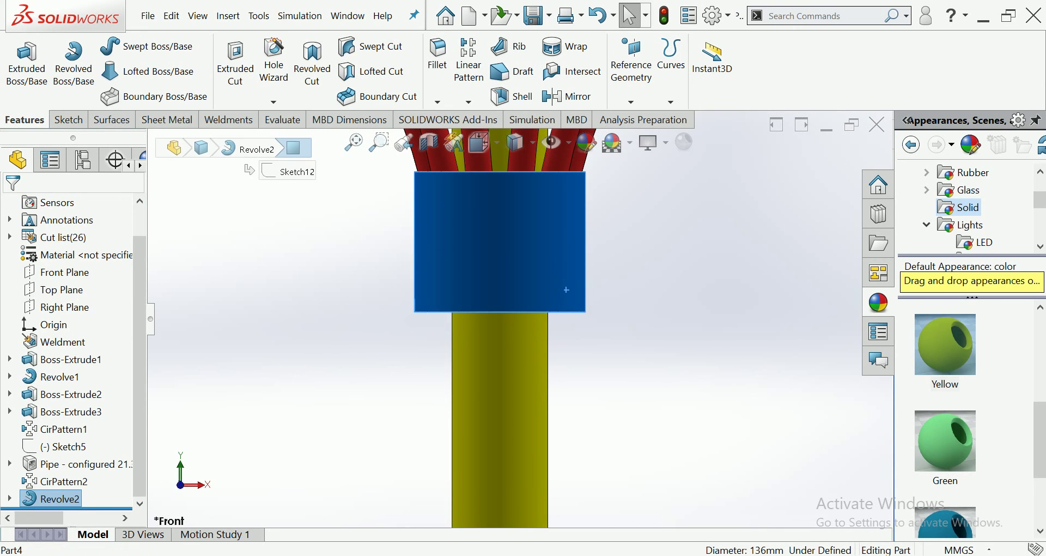
{"action": "scroll", "coordinate": [945, 419], "scroll_direction": "down", "scroll_amount": 3}
{"action": "left_click_drag", "start_coordinate": [945, 393], "coordinate": [500, 240]}
{"action": "scroll", "coordinate": [519, 318], "scroll_direction": "up", "scroll_amount": 3}
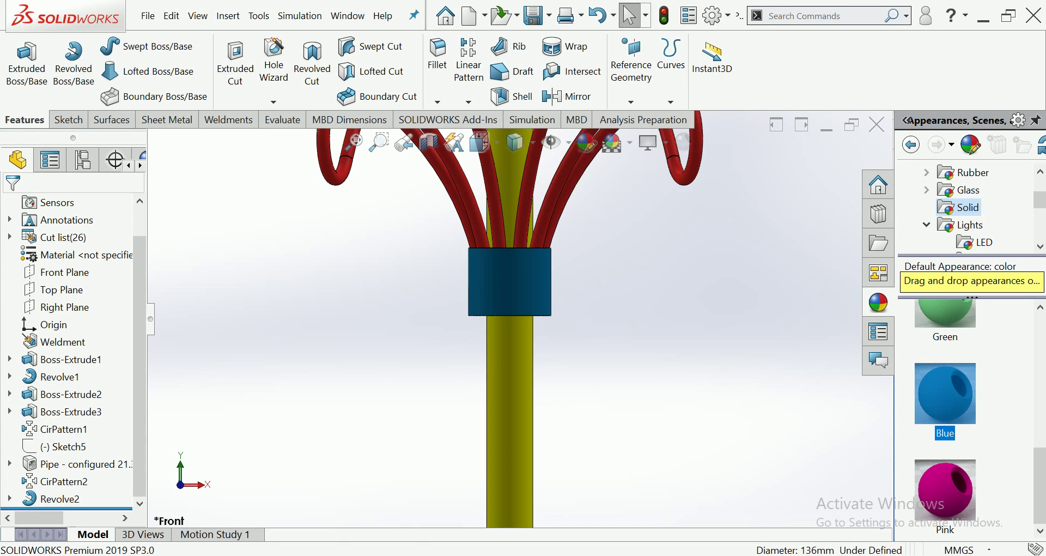
{"action": "scroll", "coordinate": [470, 364], "scroll_direction": "up", "scroll_amount": 5}
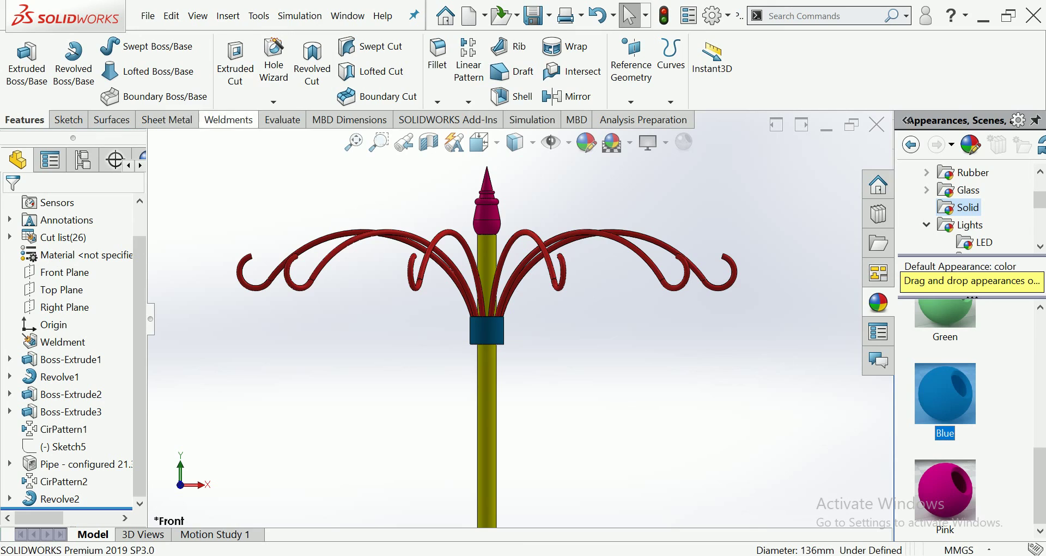
Switch to the Dimetric view showing pole, blue collar, ten red arms and pink finial
{"action": "left_click", "coordinate": [480, 143]}
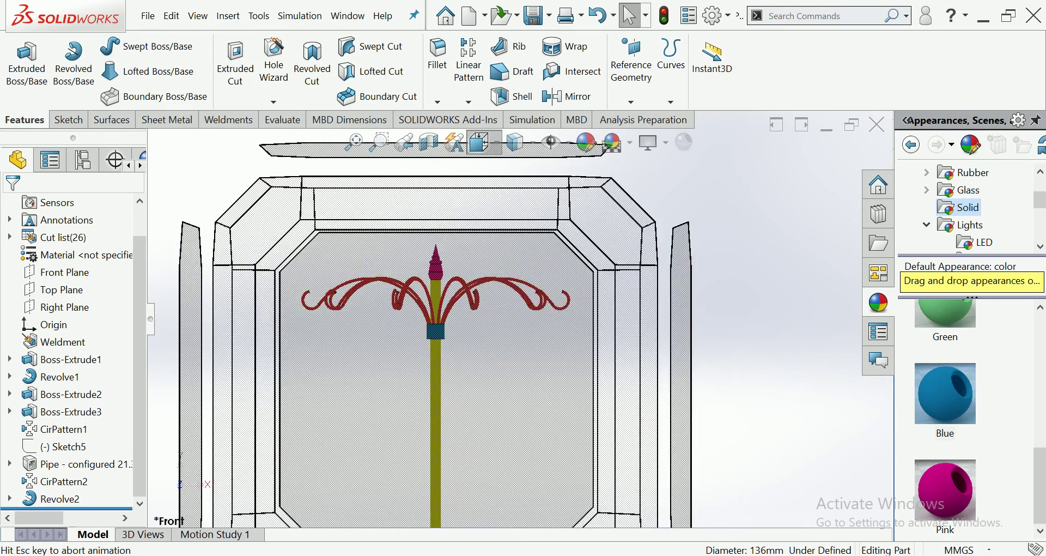
{"action": "left_click", "coordinate": [584, 194]}
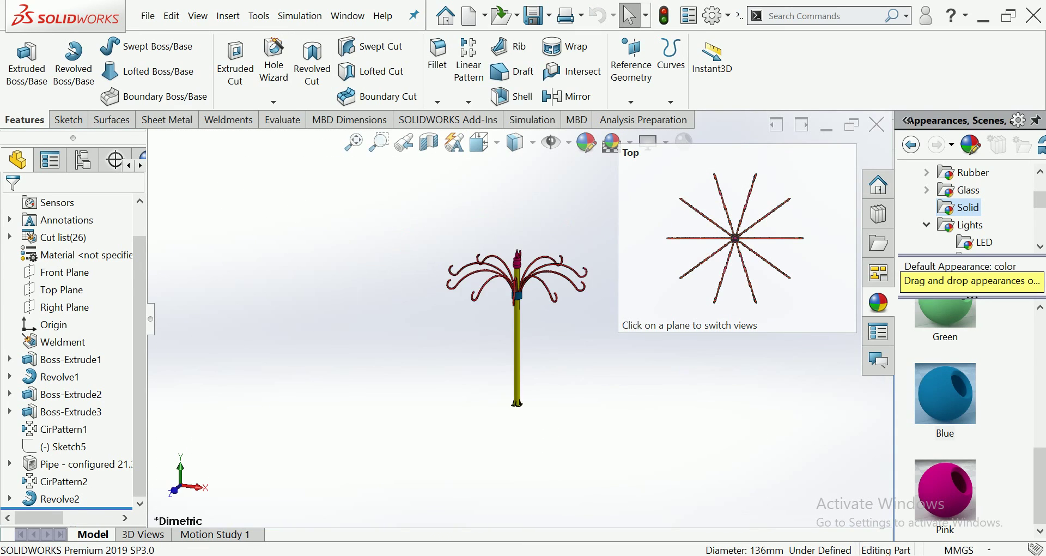
{"action": "scroll", "coordinate": [576, 175], "scroll_direction": "down", "scroll_amount": 2}
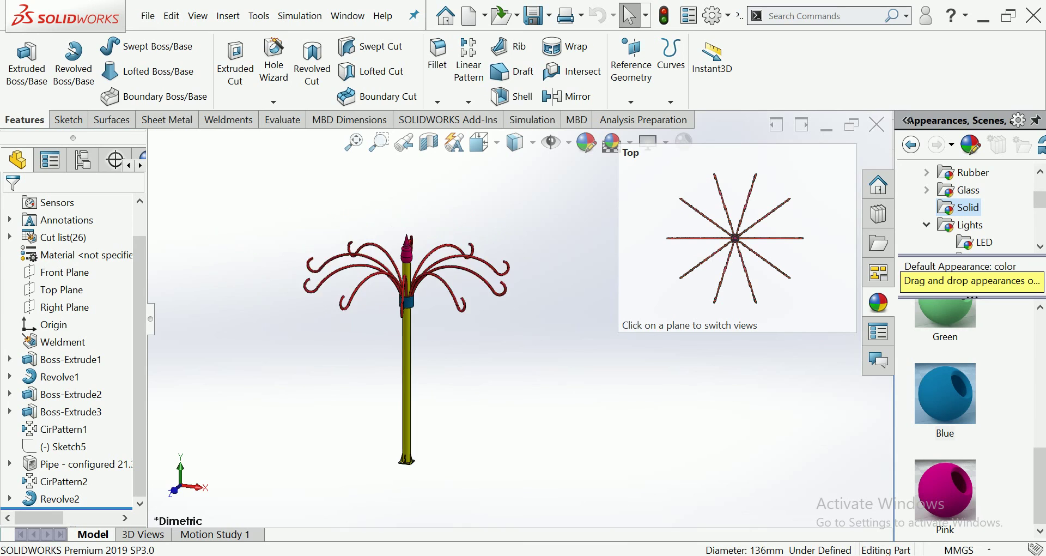